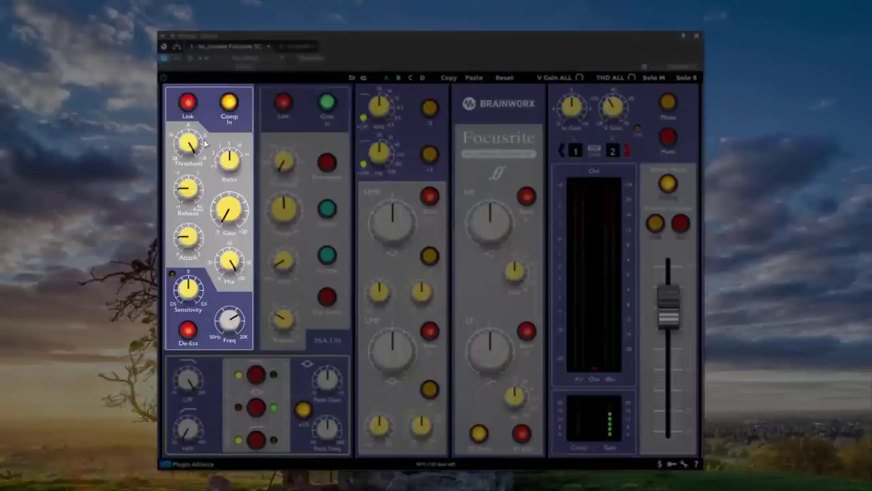
{"action": "left_click", "coordinate": [229, 104]}
{"action": "left_click", "coordinate": [230, 103]}
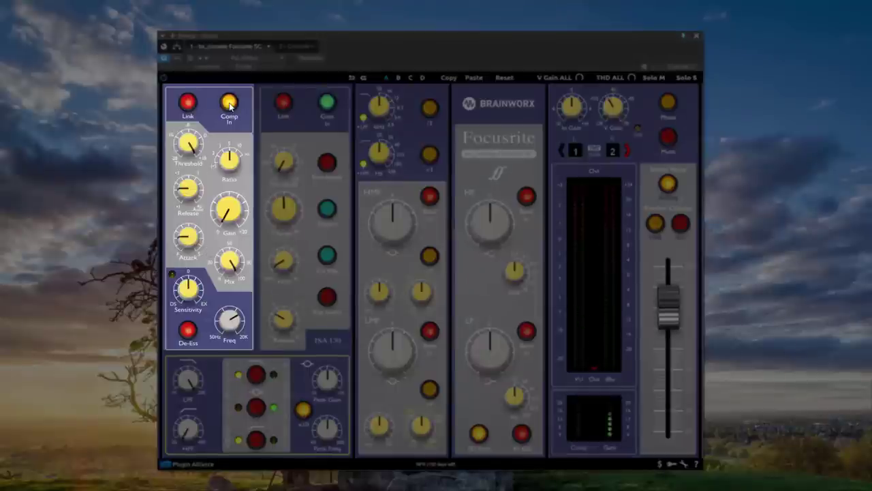
{"action": "left_click", "coordinate": [186, 104]}
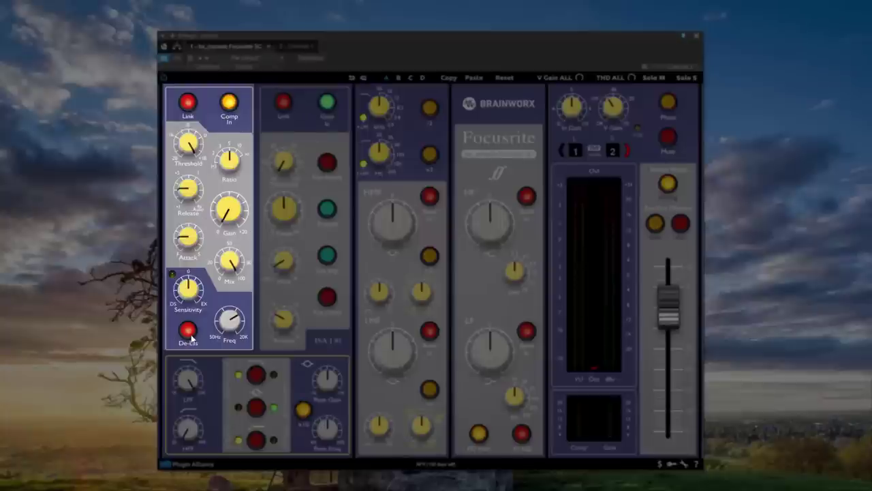
{"action": "left_click_drag", "start_coordinate": [190, 299], "coordinate": [196, 338]}
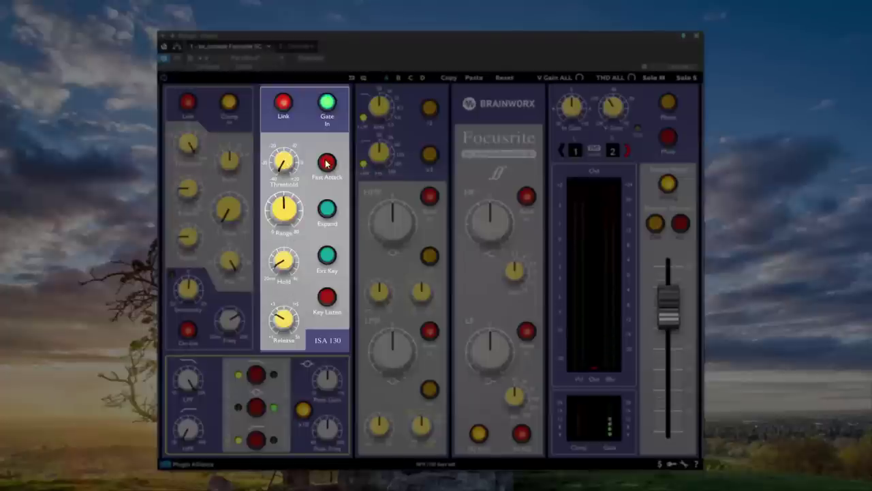
- Try the Link and Expand switches of the gate section
{"action": "left_click", "coordinate": [286, 103]}
{"action": "left_click", "coordinate": [286, 103]}
{"action": "left_click", "coordinate": [326, 209]}
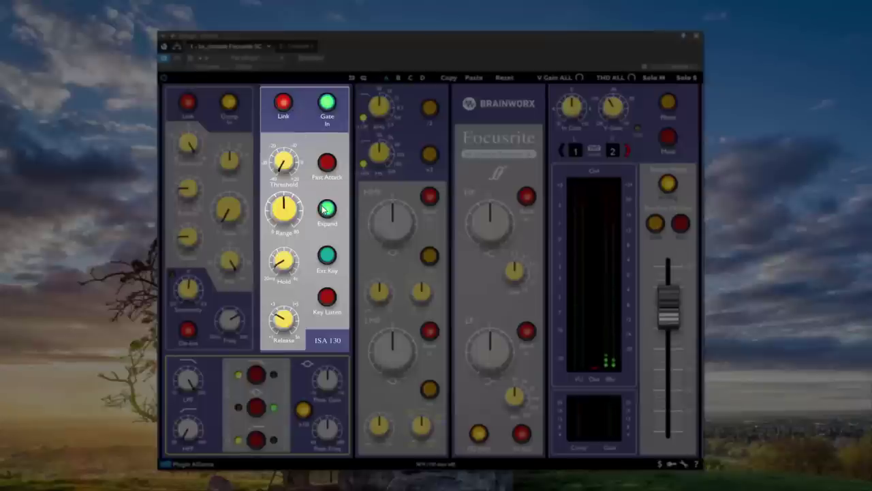
{"action": "left_click", "coordinate": [325, 209]}
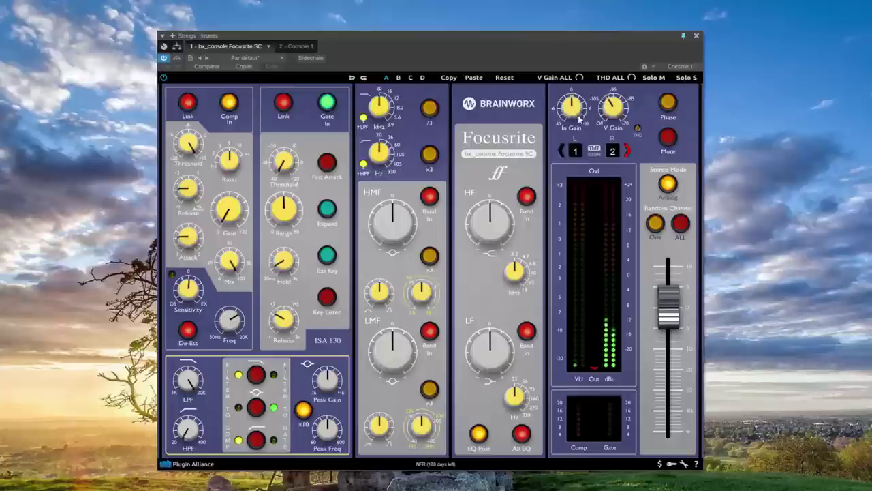
{"action": "left_click_drag", "start_coordinate": [579, 118], "coordinate": [576, 113]}
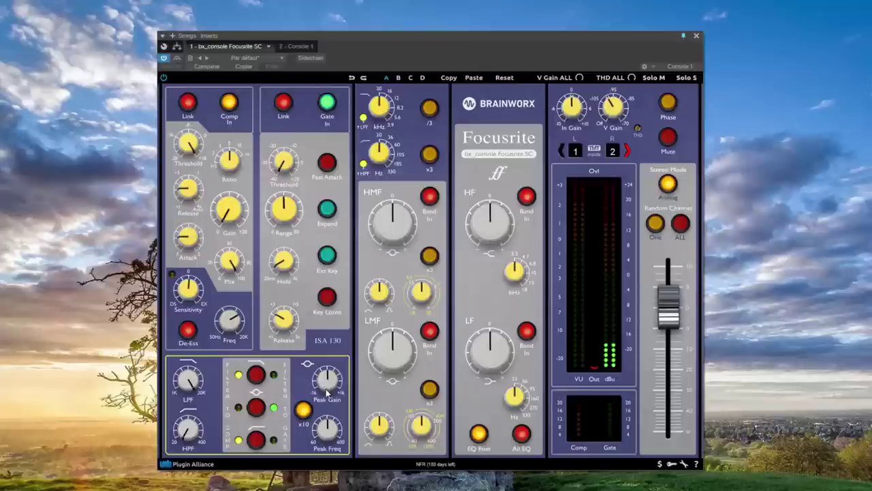
- Switch the compressor and gate routing of the dynamics section's low-pass, peak and high-pass filters to Off
{"action": "left_click", "coordinate": [256, 379]}
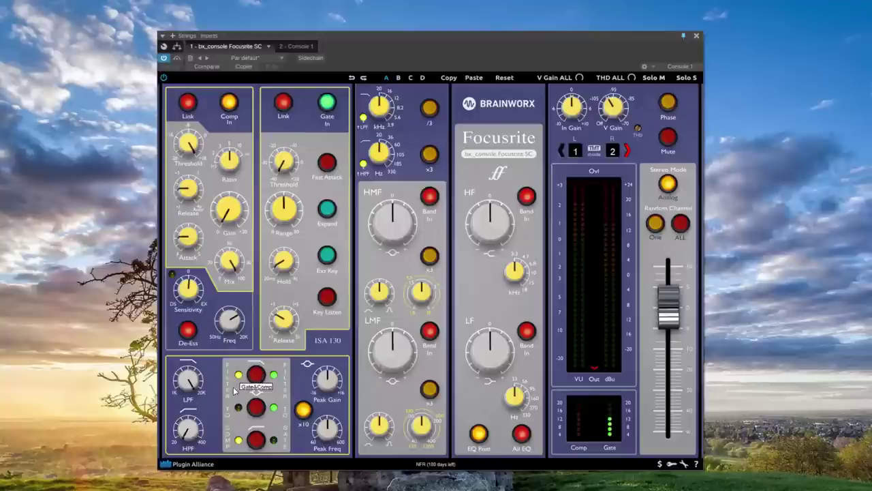
{"action": "left_click", "coordinate": [257, 409]}
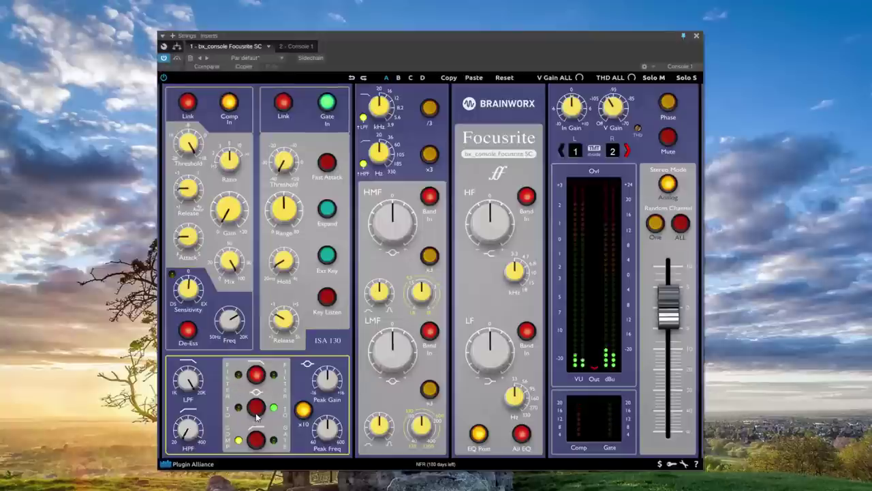
{"action": "left_click", "coordinate": [256, 439]}
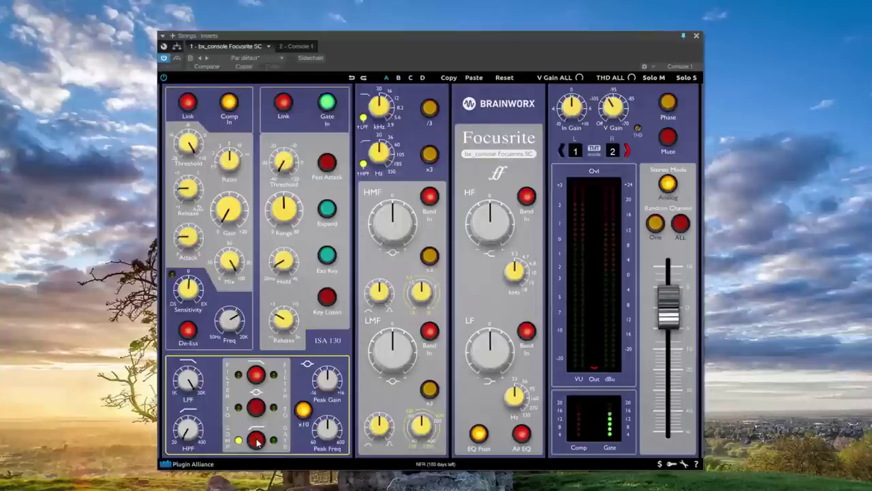
{"action": "left_click", "coordinate": [256, 440]}
{"action": "left_click", "coordinate": [256, 440]}
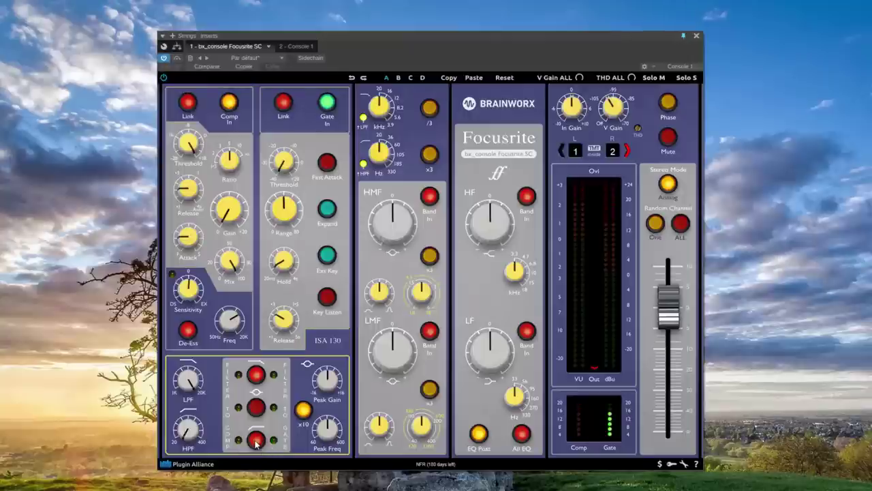
{"action": "left_click", "coordinate": [256, 440]}
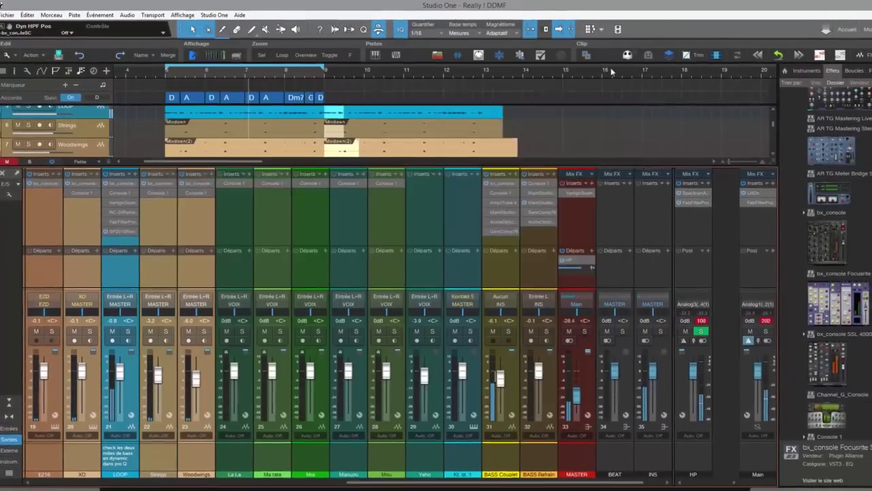
- Reset the MASTER bus fader to 0 dB and select the ELEC PERC channel in the mixer
{"action": "left_click", "coordinate": [561, 380], "text": "alt"}
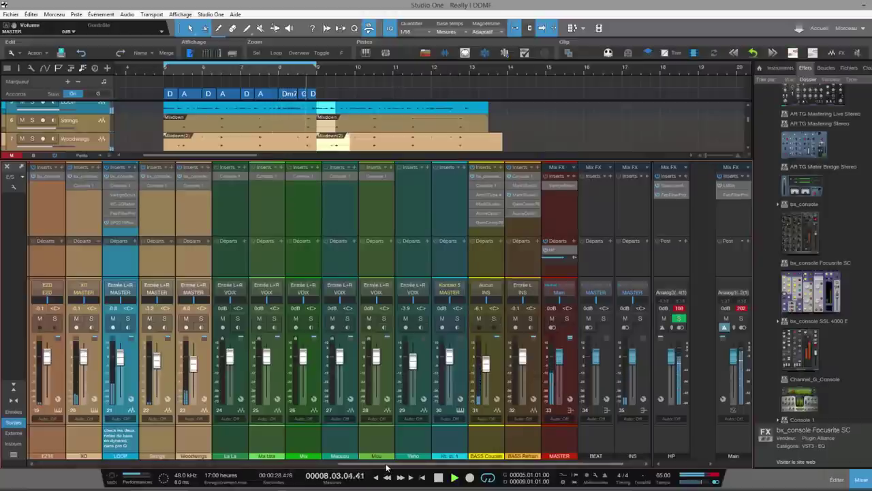
{"action": "left_click_drag", "start_coordinate": [386, 468], "coordinate": [288, 463]}
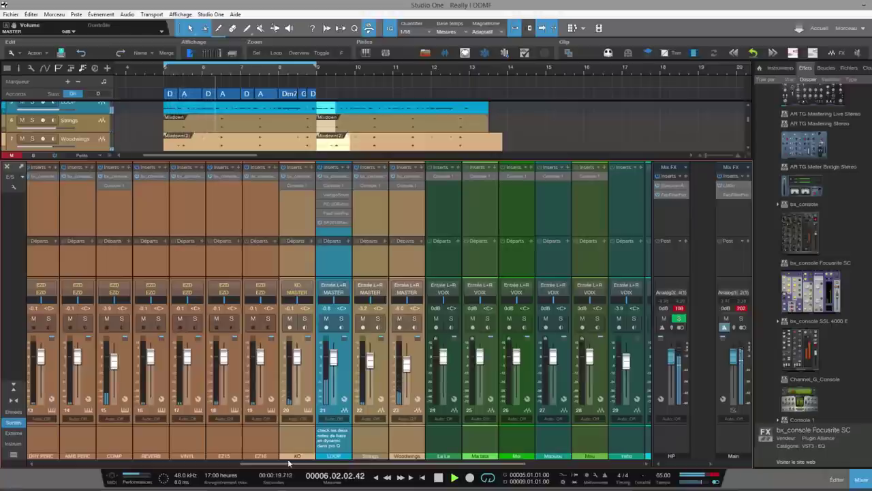
{"action": "left_click_drag", "start_coordinate": [288, 463], "coordinate": [200, 463]}
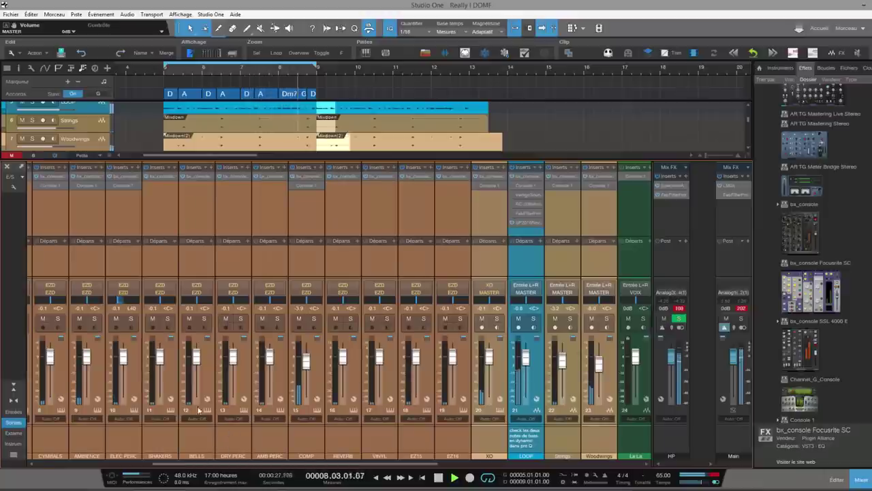
{"action": "left_click", "coordinate": [121, 220]}
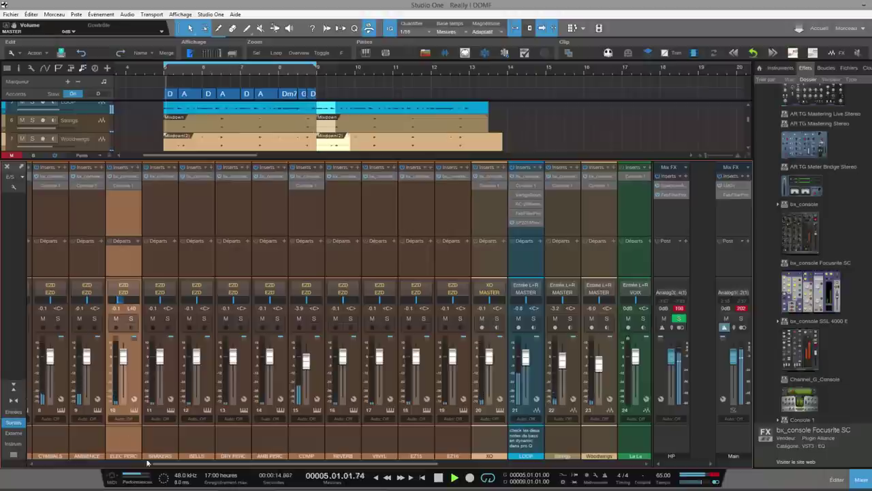
- Audition the KICK channel in solo and release its solo again
{"action": "left_click_drag", "start_coordinate": [189, 465], "coordinate": [65, 465]}
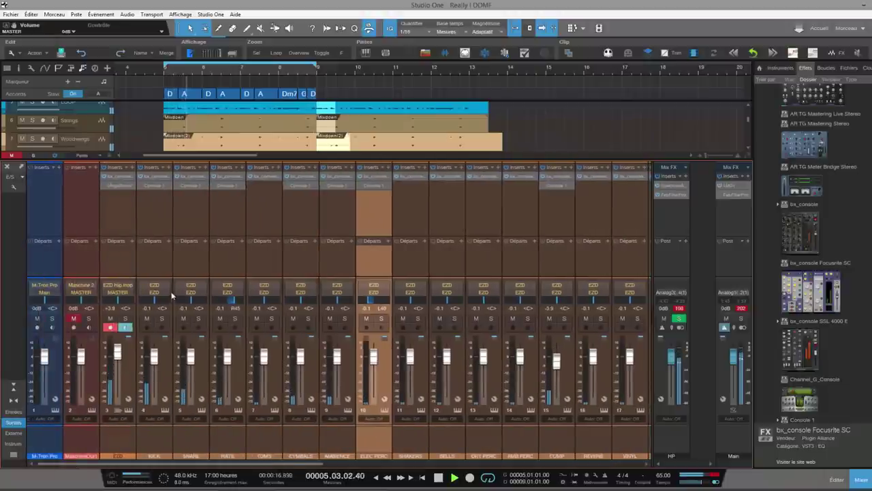
{"action": "left_click", "coordinate": [162, 318]}
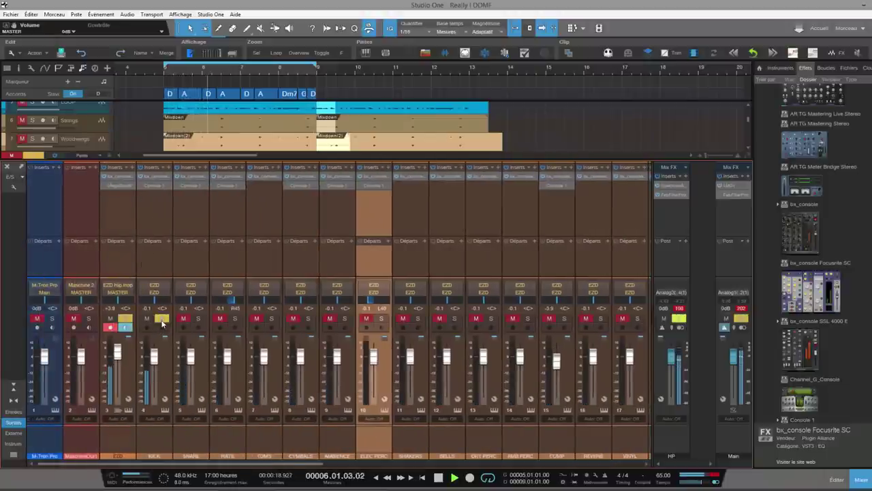
{"action": "left_click", "coordinate": [161, 318]}
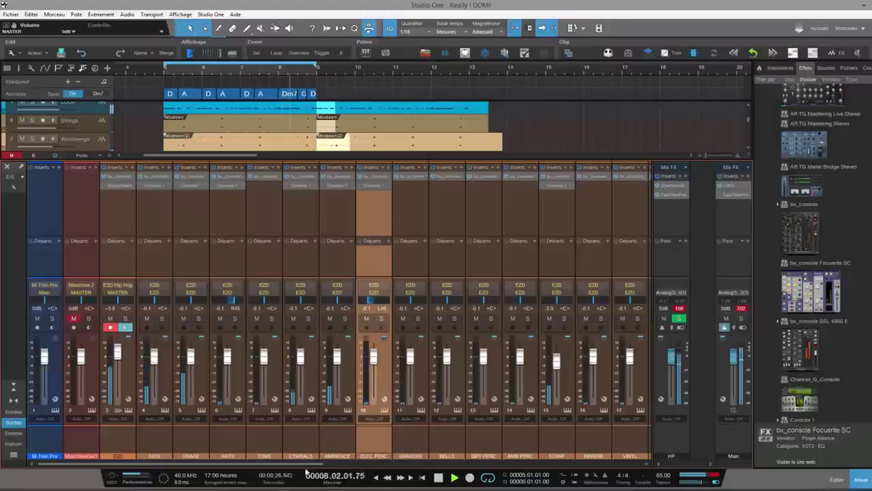
- Mute the Strings and Woodwings channels
{"action": "left_click_drag", "start_coordinate": [204, 463], "coordinate": [497, 463]}
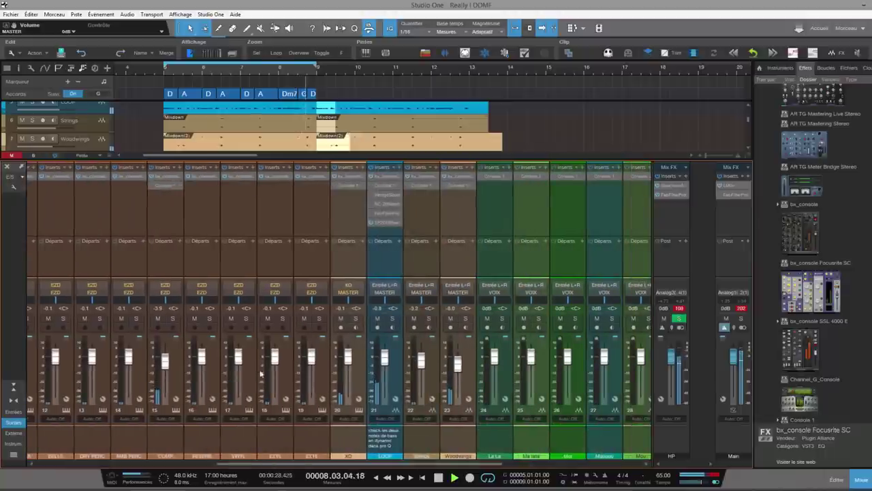
{"action": "left_click", "coordinate": [414, 318]}
{"action": "left_click", "coordinate": [450, 318]}
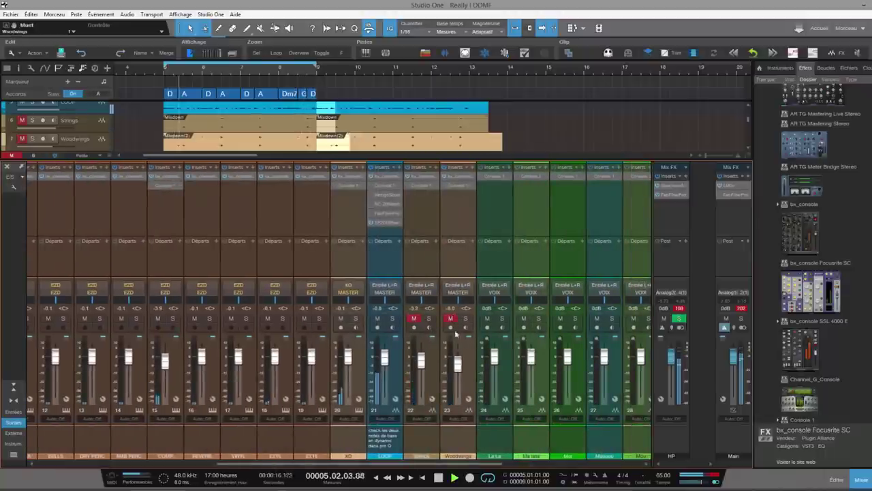
- Mute the HATS, CYMBALS, AMBIENCE, ELEC PERC and COMP drum channels
{"action": "scroll", "coordinate": [405, 400], "scroll_direction": "left", "scroll_amount": 9}
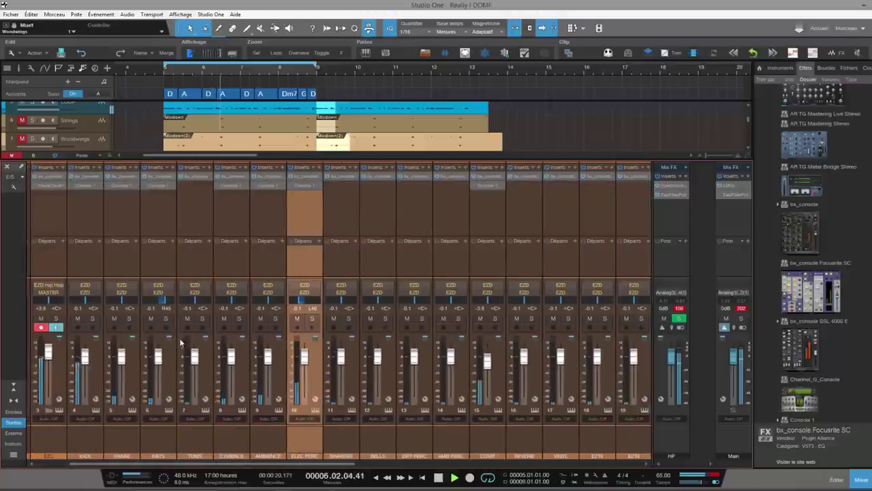
{"action": "left_click", "coordinate": [150, 318]}
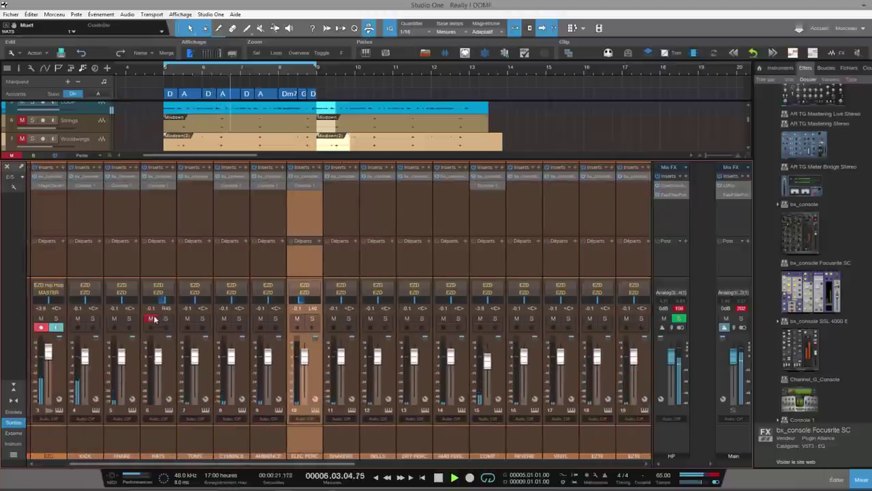
{"action": "left_click", "coordinate": [224, 318]}
{"action": "left_click", "coordinate": [260, 318]}
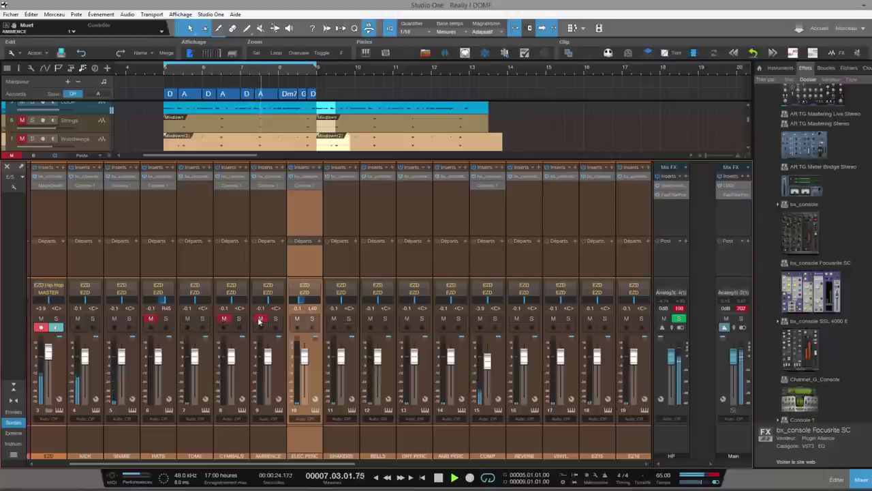
{"action": "left_click", "coordinate": [297, 318]}
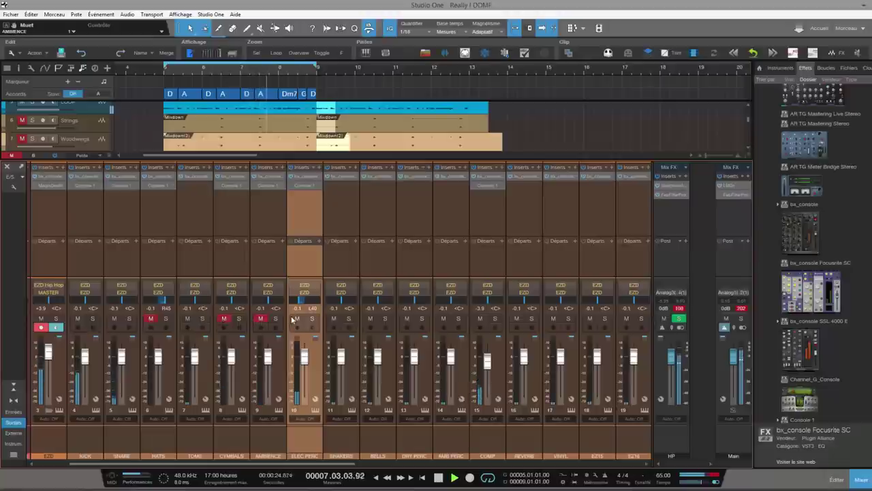
{"action": "left_click", "coordinate": [485, 335]}
{"action": "left_click", "coordinate": [480, 318]}
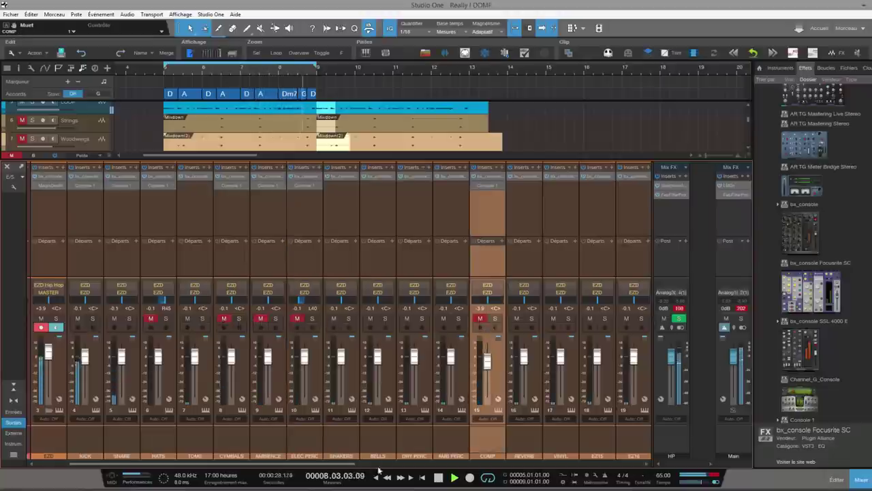
- Mute the XO channel and audition the LOOP channel in solo, releasing its solo again
{"action": "scroll", "coordinate": [409, 466], "scroll_direction": "right", "scroll_amount": 7}
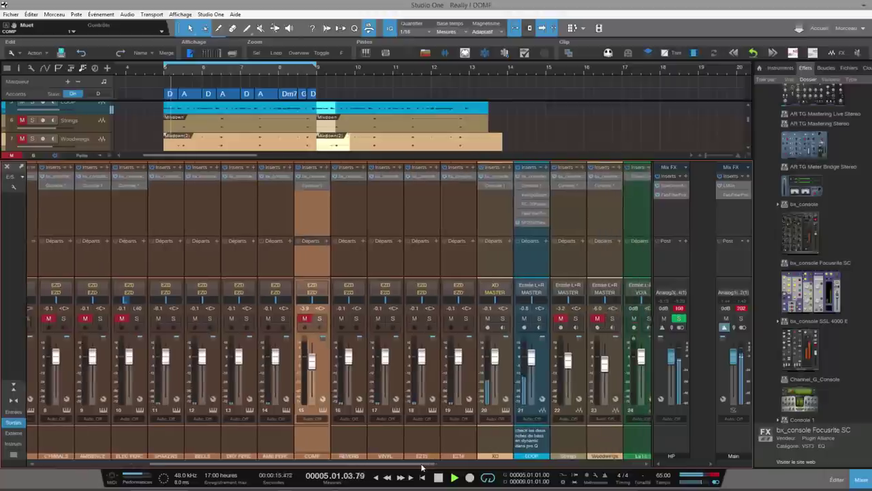
{"action": "scroll", "coordinate": [422, 467], "scroll_direction": "right", "scroll_amount": 3}
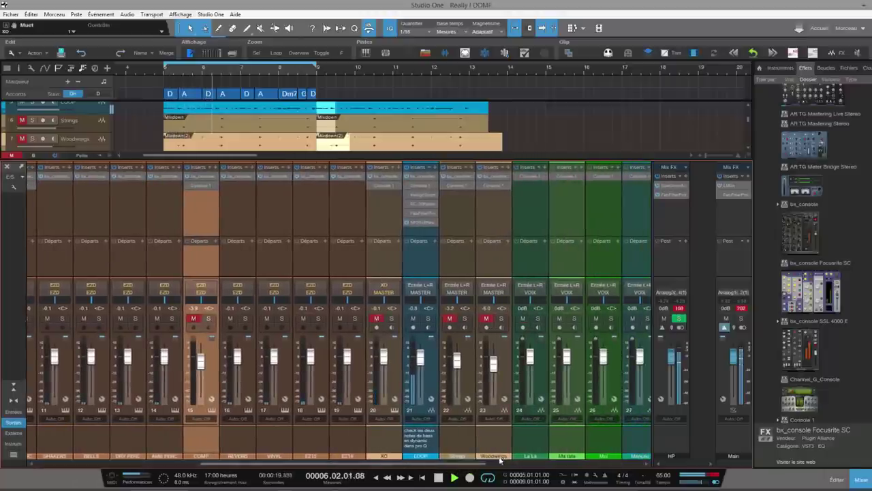
{"action": "scroll", "coordinate": [499, 461], "scroll_direction": "right", "scroll_amount": 2}
{"action": "left_click", "coordinate": [356, 318]}
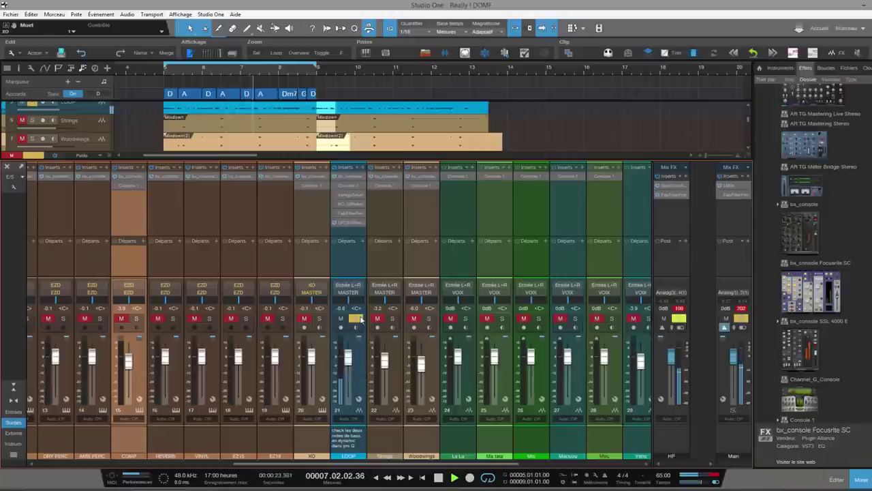
{"action": "left_click", "coordinate": [360, 318]}
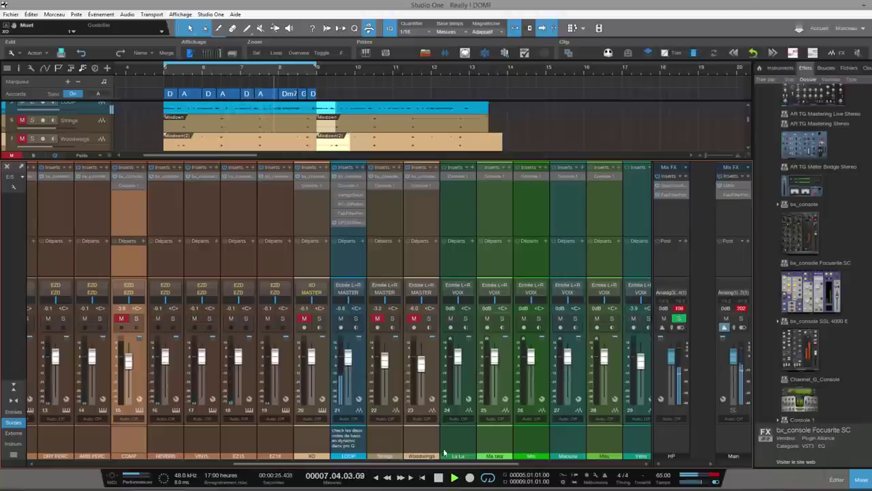
- Solo the BASS Couplet channel and inspect its bx_console Focusrite SC settings, closing the plug-in window again
{"action": "scroll", "coordinate": [444, 453], "scroll_direction": "right", "scroll_amount": 6}
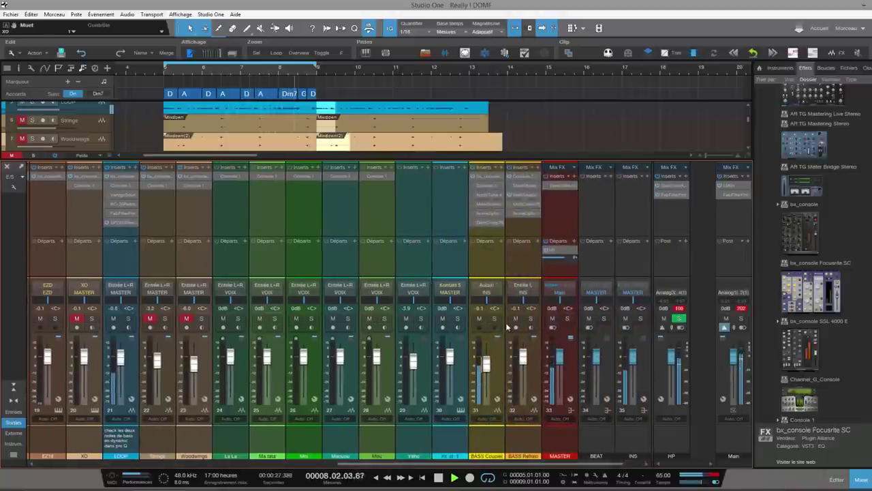
{"action": "left_click", "coordinate": [494, 318]}
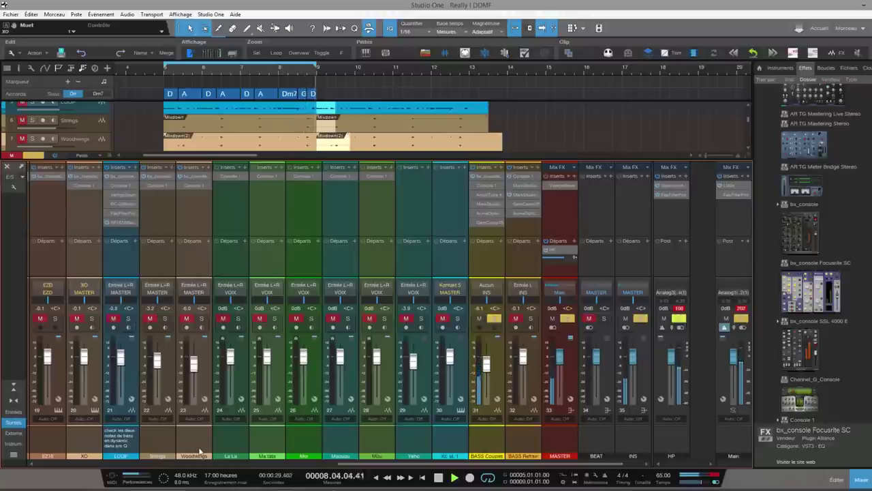
{"action": "double_click", "coordinate": [486, 180]}
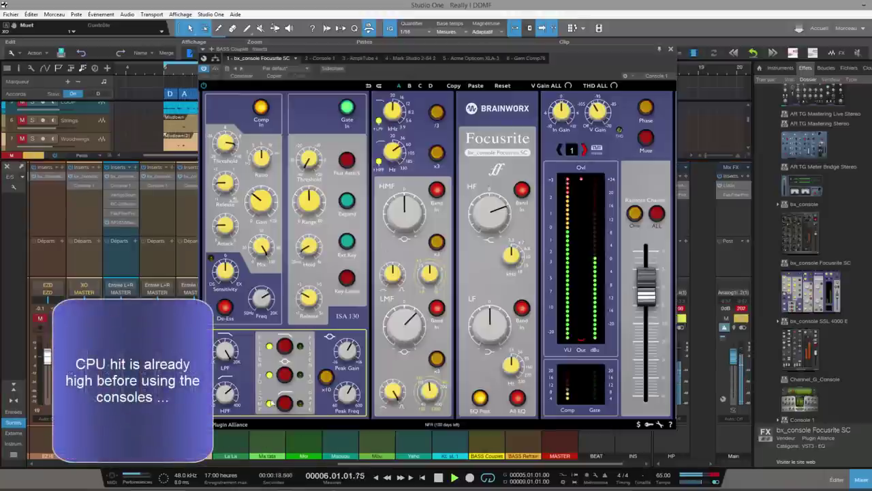
{"action": "left_click", "coordinate": [670, 51]}
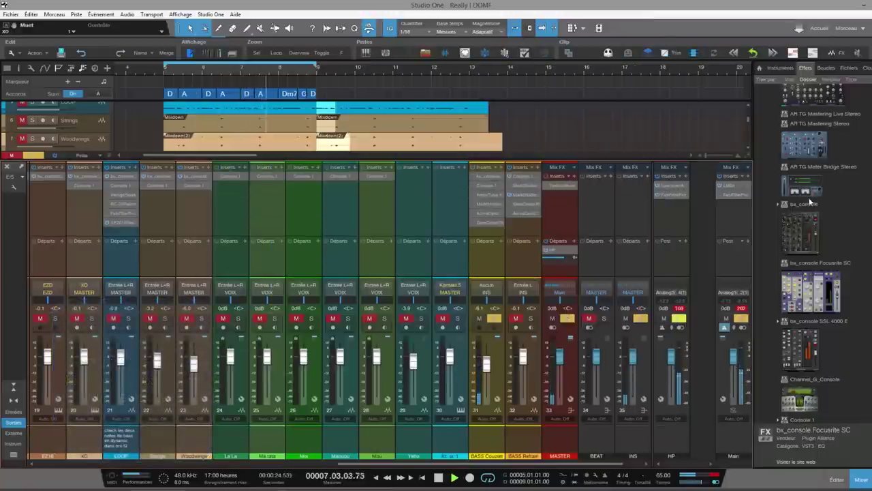
- Insert another bx_console Focusrite SC first in the BASS Couplet chain and set its compressor threshold to about +7 dB
{"action": "left_click_drag", "start_coordinate": [816, 286], "coordinate": [485, 171]}
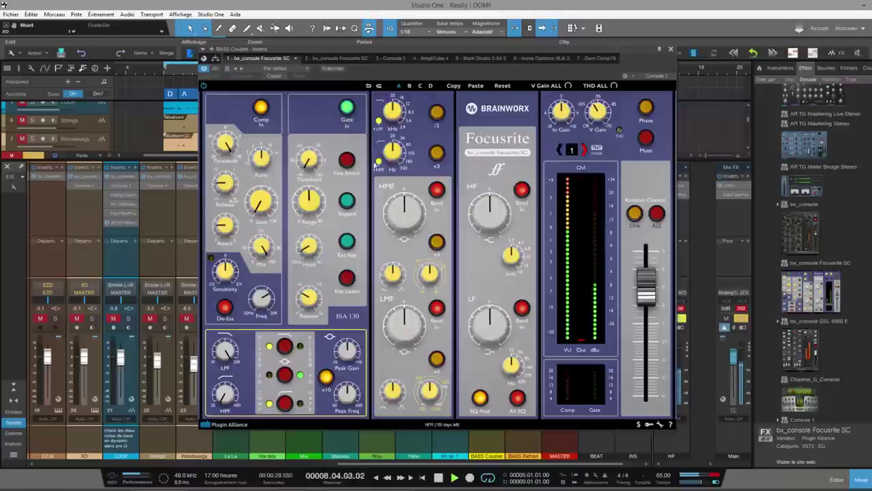
{"action": "mouse_move", "coordinate": [226, 156]}
{"action": "scroll", "coordinate": [226, 157], "scroll_direction": "up", "scroll_amount": 5}
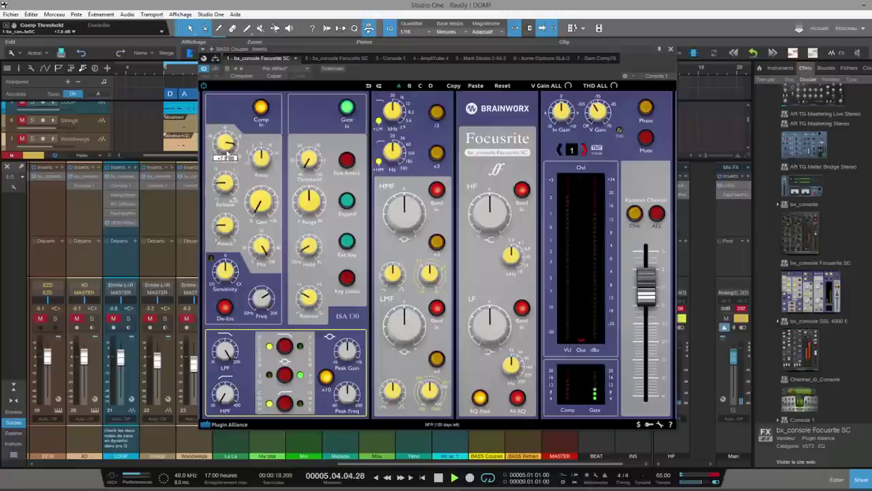
- Raise the compressor threshold further and set the compressor attack to 0.3 ms
{"action": "scroll", "coordinate": [226, 156], "scroll_direction": "up", "scroll_amount": 3}
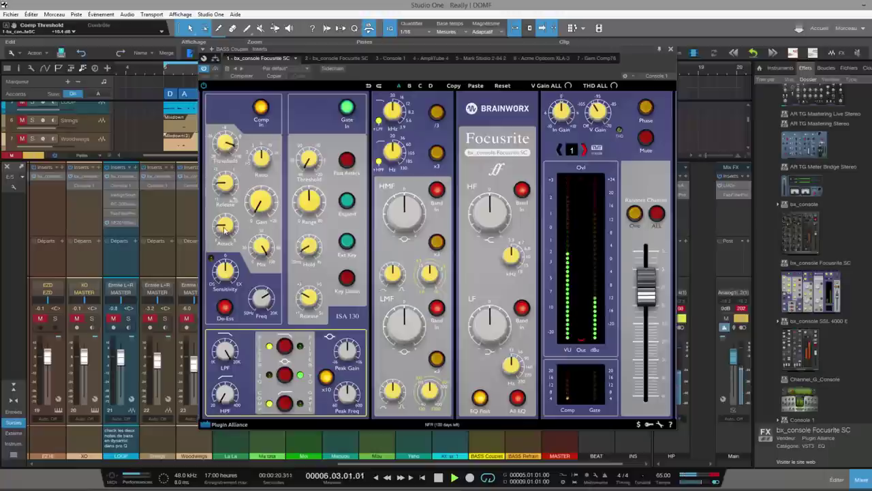
{"action": "mouse_move", "coordinate": [225, 229]}
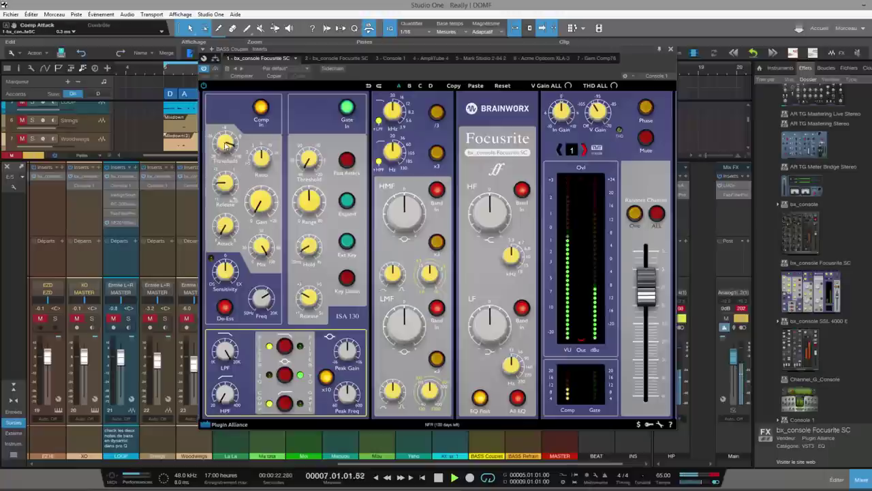
{"action": "scroll", "coordinate": [231, 145], "scroll_direction": "up", "scroll_amount": 2}
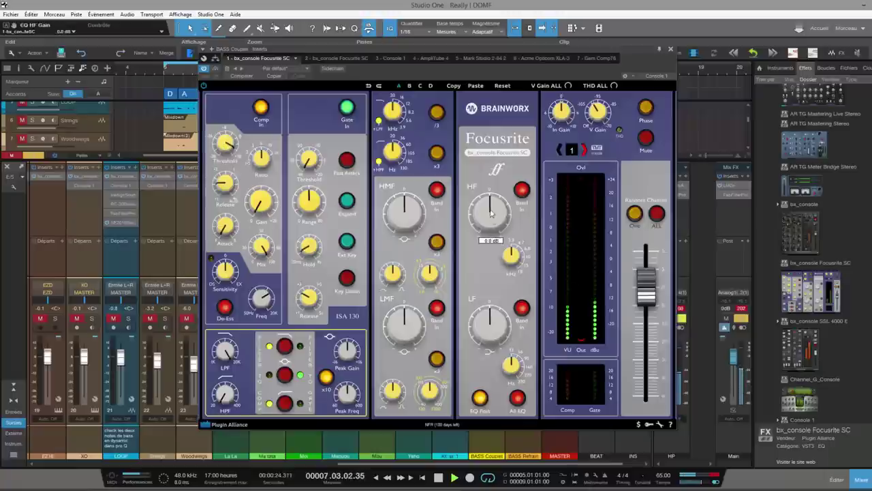
- Boost the HF band by about 11.2 dB and set its frequency to about 4.7 kHz
{"action": "scroll", "coordinate": [492, 204], "scroll_direction": "up", "scroll_amount": 5}
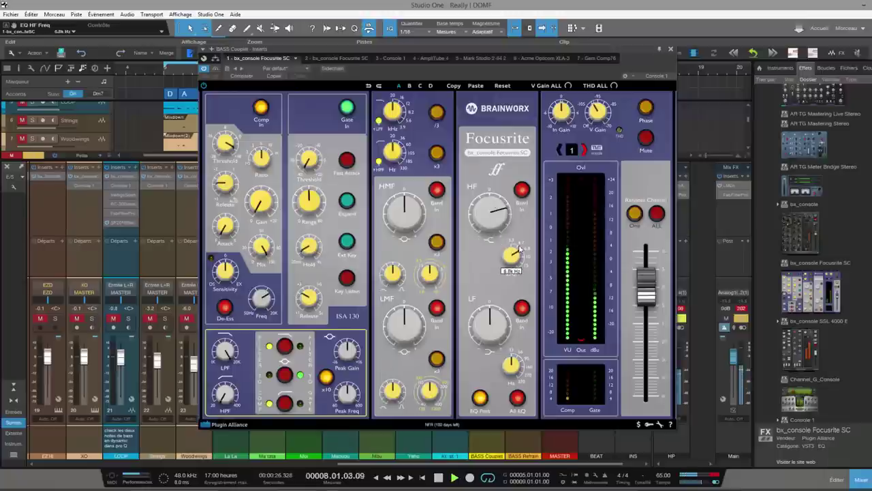
{"action": "scroll", "coordinate": [492, 211], "scroll_direction": "up", "scroll_amount": 4}
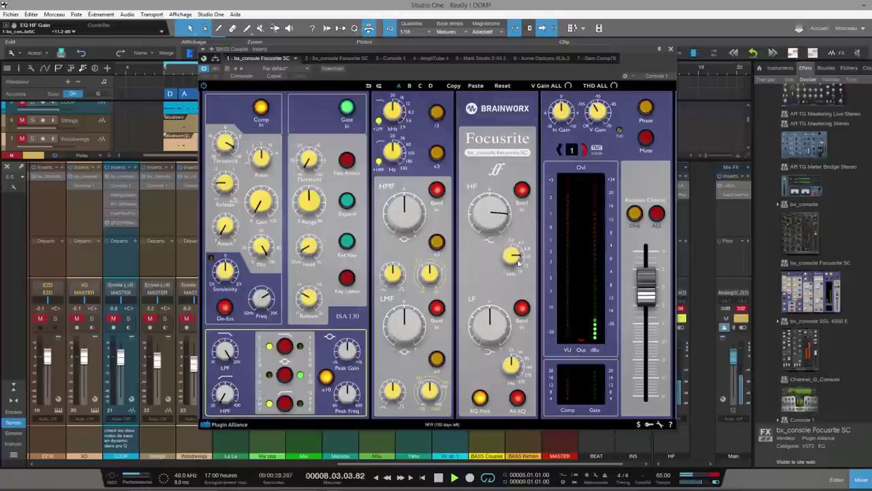
{"action": "mouse_move", "coordinate": [515, 266]}
{"action": "scroll", "coordinate": [515, 270], "scroll_direction": "down", "scroll_amount": 3}
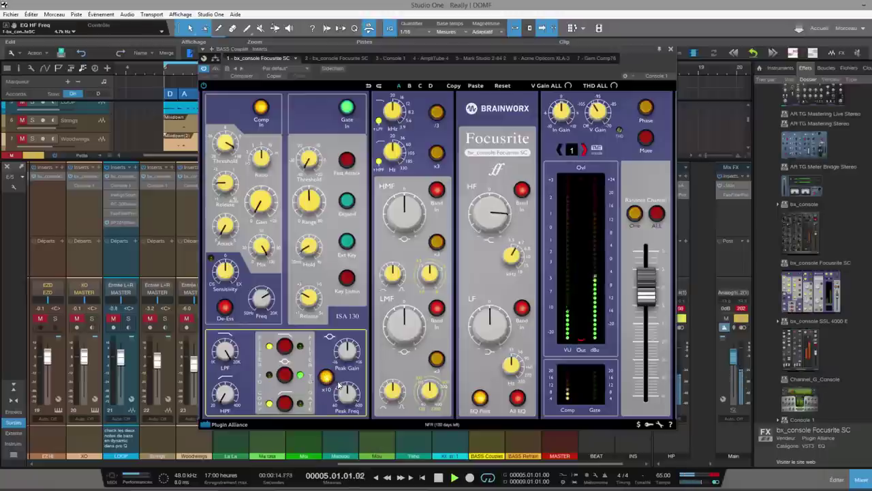
- Switch off x10 for the dynamics peak filter, raise its frequency and route the filter to Comp only
{"action": "mouse_move", "coordinate": [348, 394]}
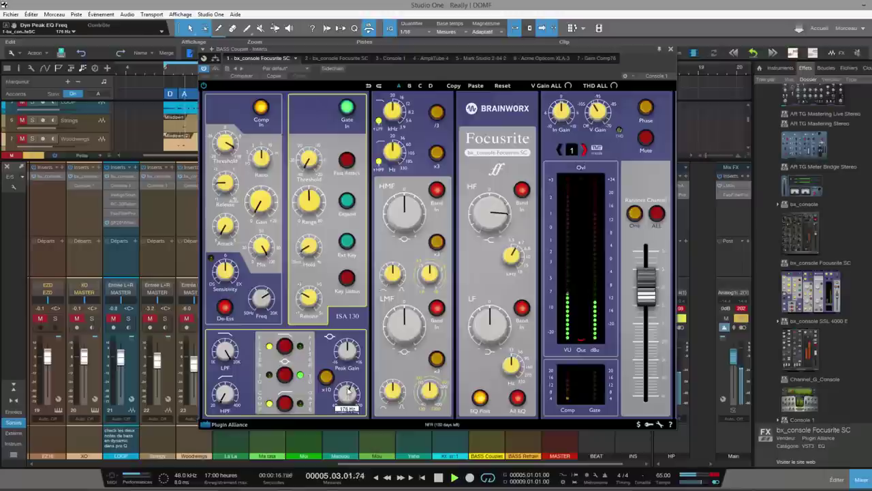
{"action": "left_click", "coordinate": [285, 374]}
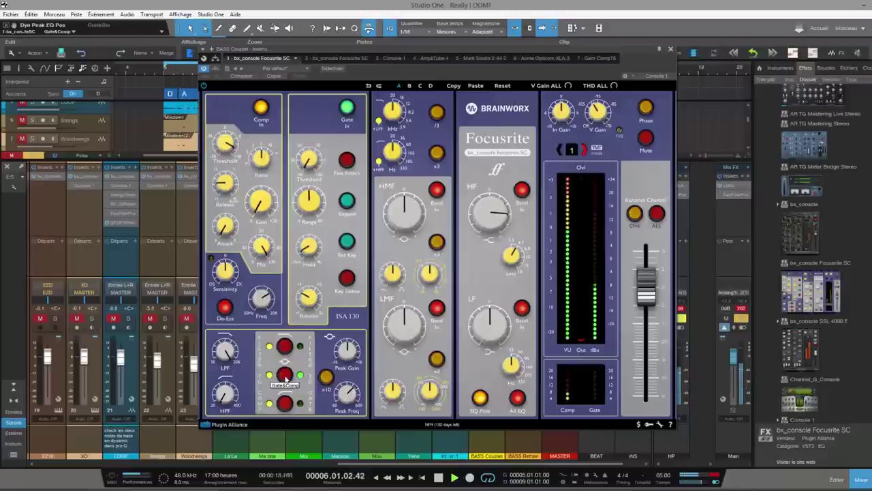
{"action": "left_click", "coordinate": [284, 375]}
{"action": "left_click", "coordinate": [285, 375]}
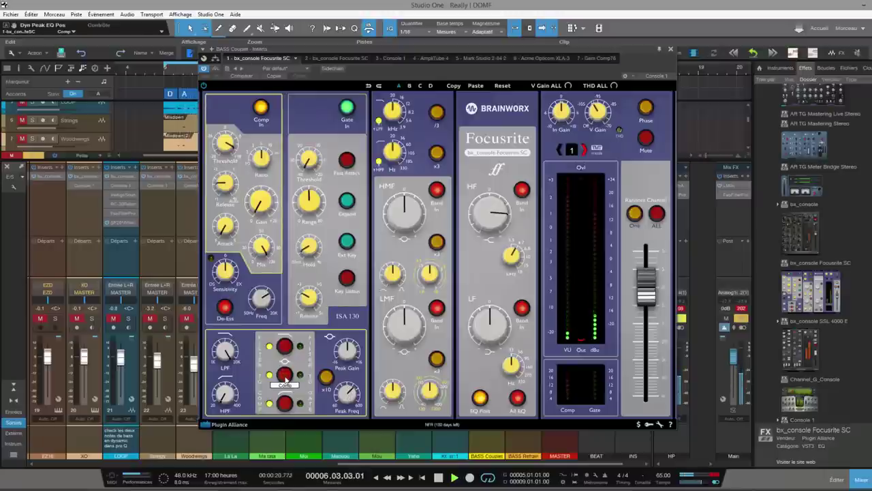
- Raise the dynamics peak filter's gain to about +4 dB and lower the HF band gain to about +9.7 dB
{"action": "mouse_move", "coordinate": [347, 355]}
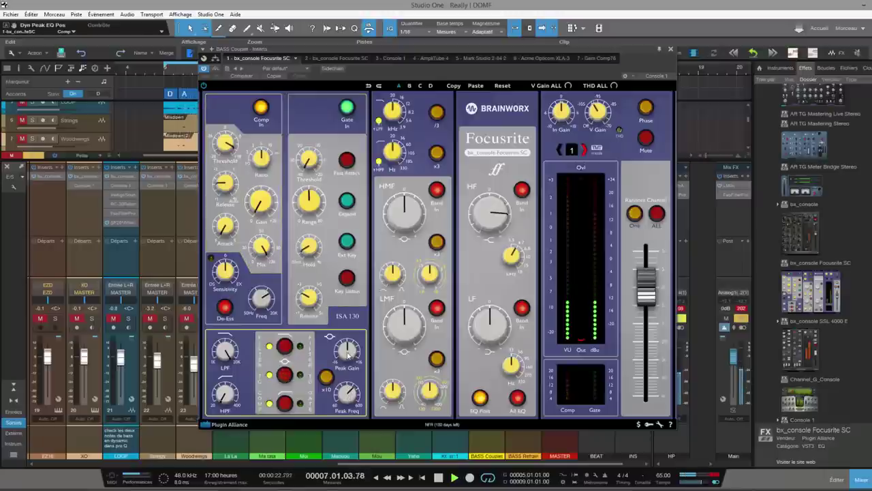
{"action": "scroll", "coordinate": [347, 350], "scroll_direction": "up", "scroll_amount": 3}
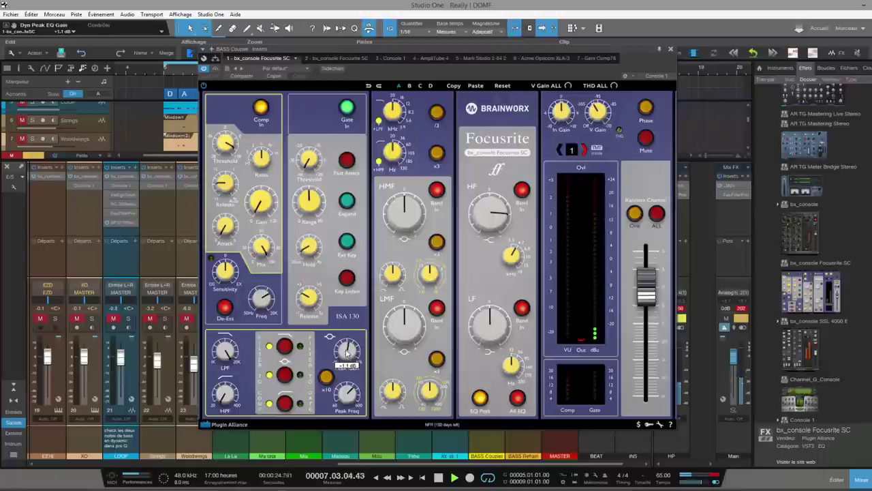
{"action": "scroll", "coordinate": [348, 349], "scroll_direction": "up", "scroll_amount": 3}
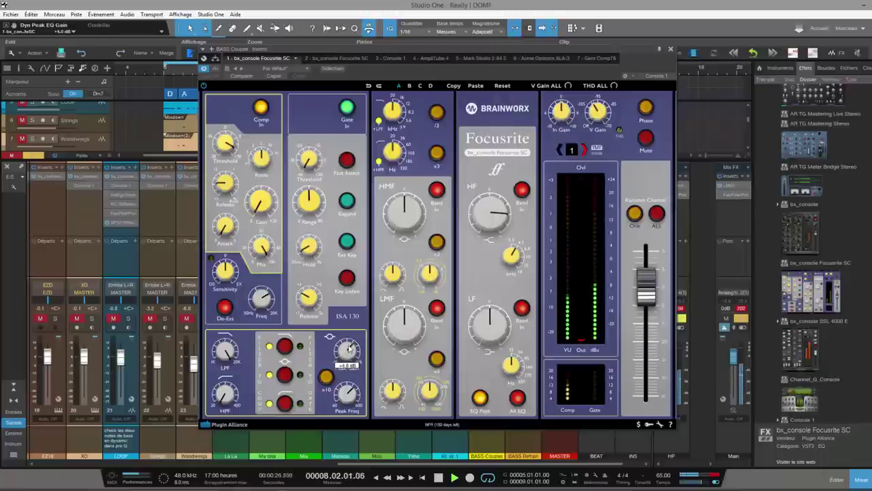
{"action": "scroll", "coordinate": [348, 348], "scroll_direction": "up", "scroll_amount": 1}
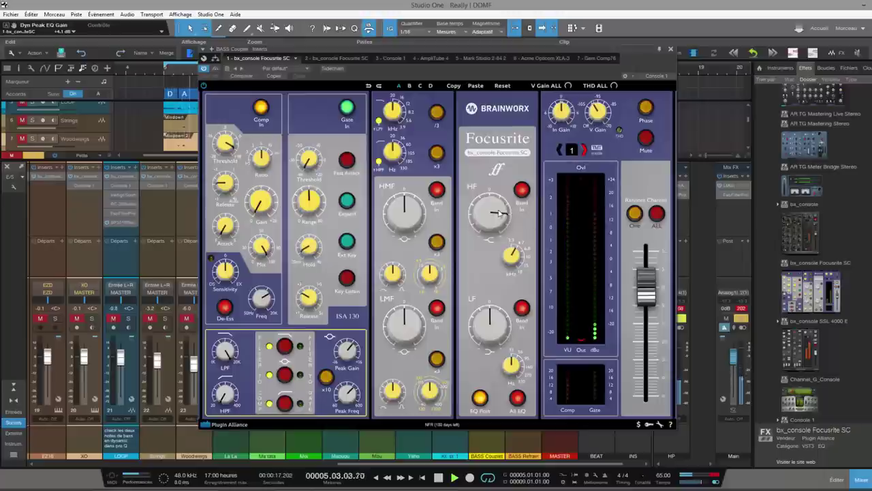
{"action": "mouse_move", "coordinate": [495, 220]}
{"action": "left_mouse_down"}
{"action": "mouse_move", "coordinate": [477, 218]}
{"action": "mouse_move", "coordinate": [488, 212]}
{"action": "left_mouse_up"}
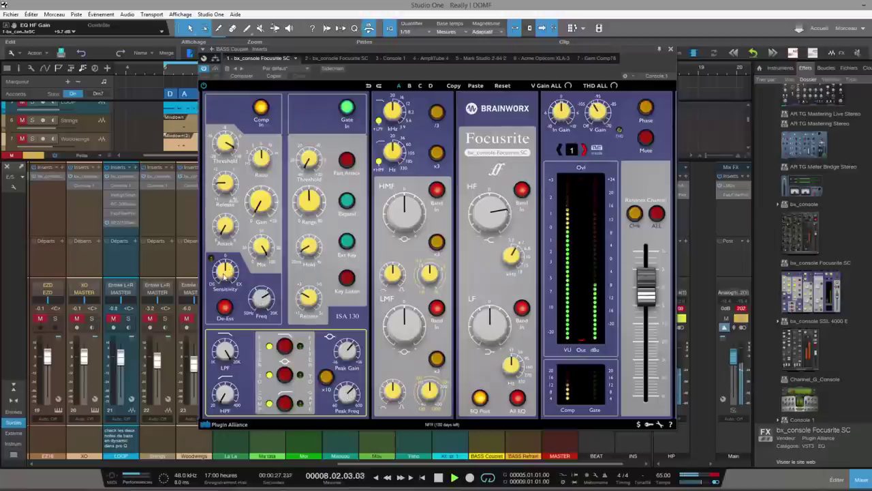
- Set the de-esser sensitivity to about 42% DS and its frequency to about 2.5 kHz
{"action": "left_click", "coordinate": [227, 271]}
{"action": "left_click_drag", "start_coordinate": [218, 284], "coordinate": [216, 292]}
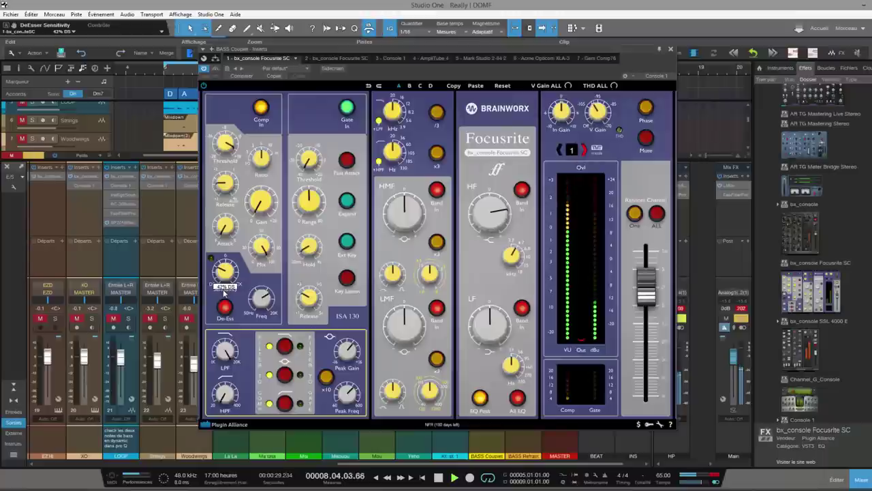
{"action": "left_click", "coordinate": [263, 299]}
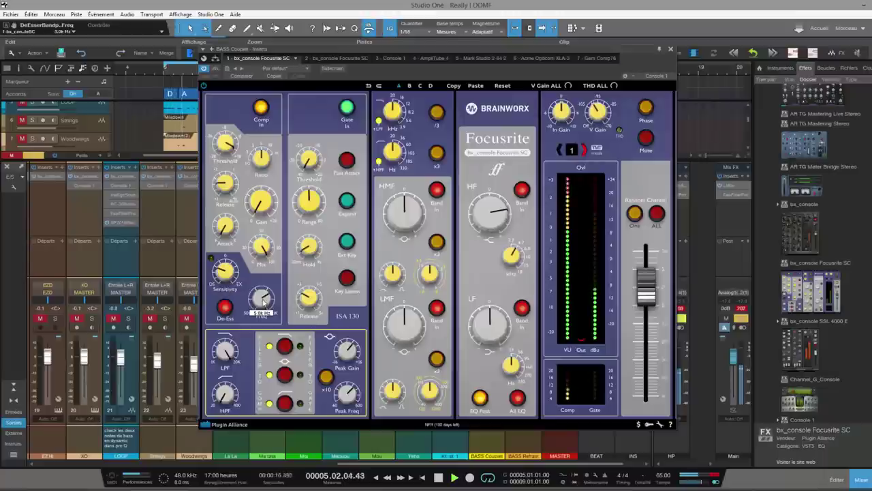
{"action": "left_click_drag", "start_coordinate": [263, 302], "coordinate": [263, 314]}
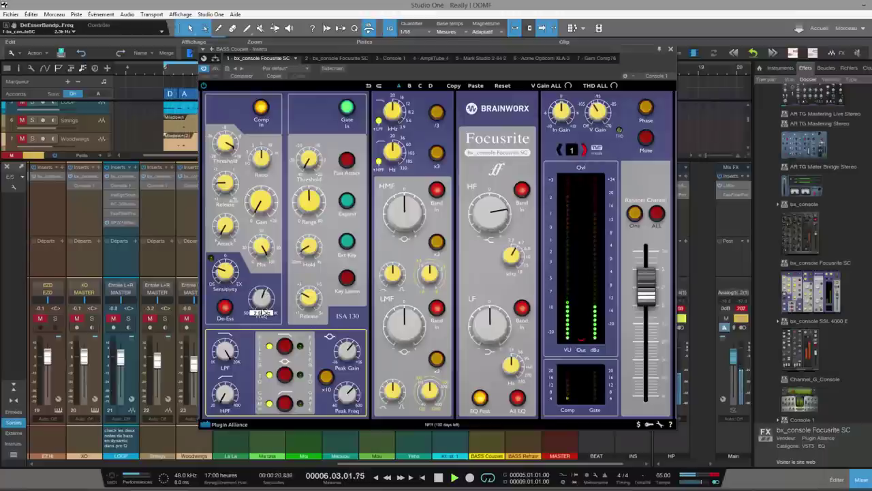
- Compare the de-esser at a sensitivity of about 1% DS with stronger amounts, finishing at about 56% DS
{"action": "mouse_move", "coordinate": [227, 276]}
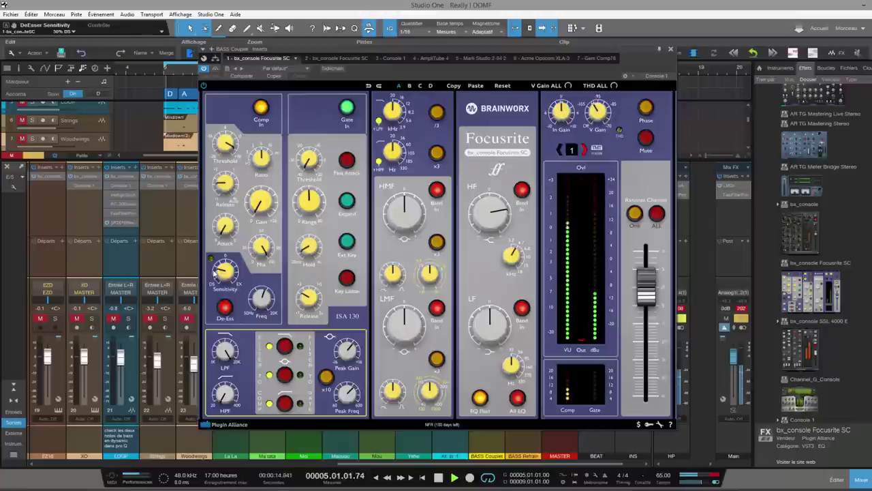
{"action": "left_click_drag", "start_coordinate": [225, 270], "coordinate": [226, 272]}
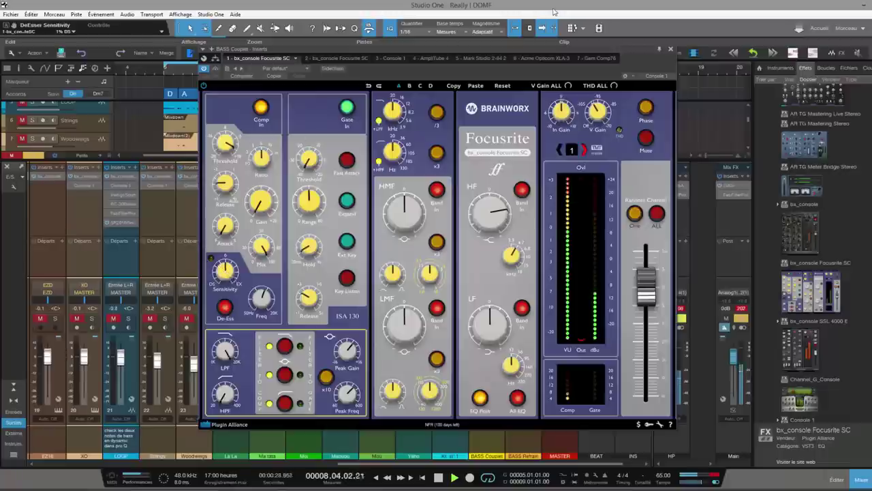
{"action": "left_click_drag", "start_coordinate": [222, 287], "coordinate": [222, 278]}
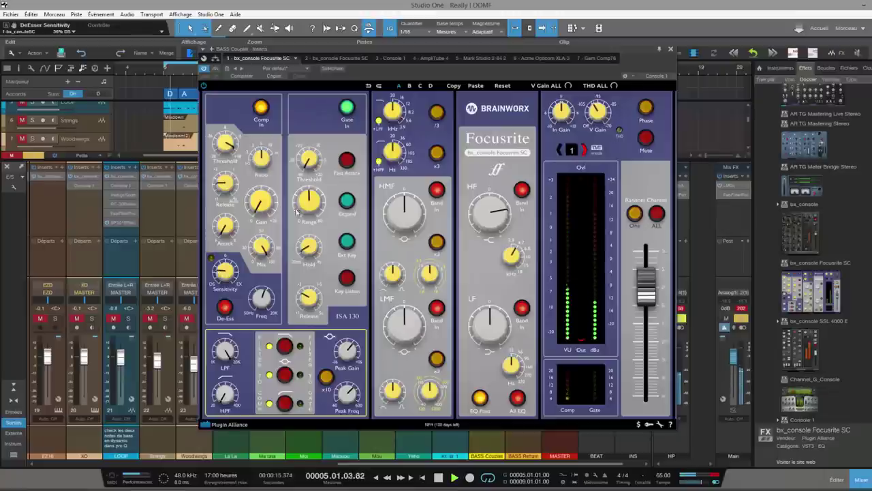
- Raise the compressor make-up gain to about +4.4 dB
{"action": "mouse_move", "coordinate": [259, 202]}
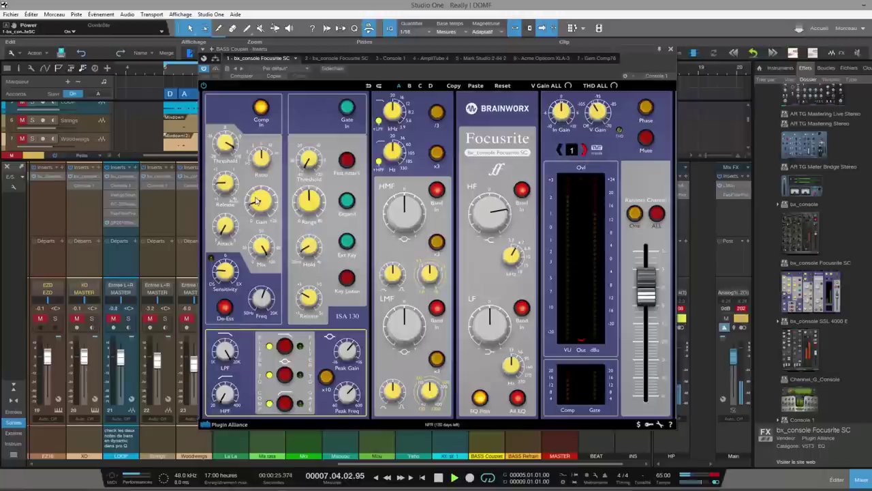
{"action": "scroll", "coordinate": [257, 199], "scroll_direction": "up", "scroll_amount": 3}
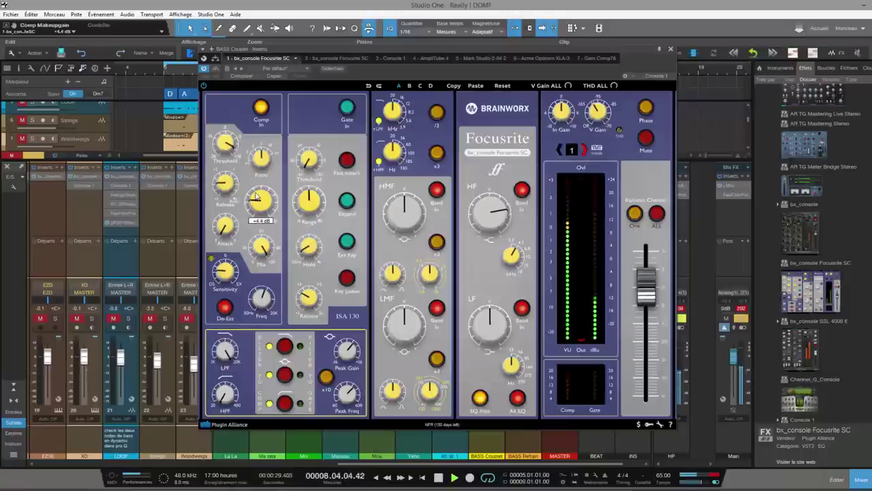
{"action": "scroll", "coordinate": [256, 199], "scroll_direction": "up", "scroll_amount": 1}
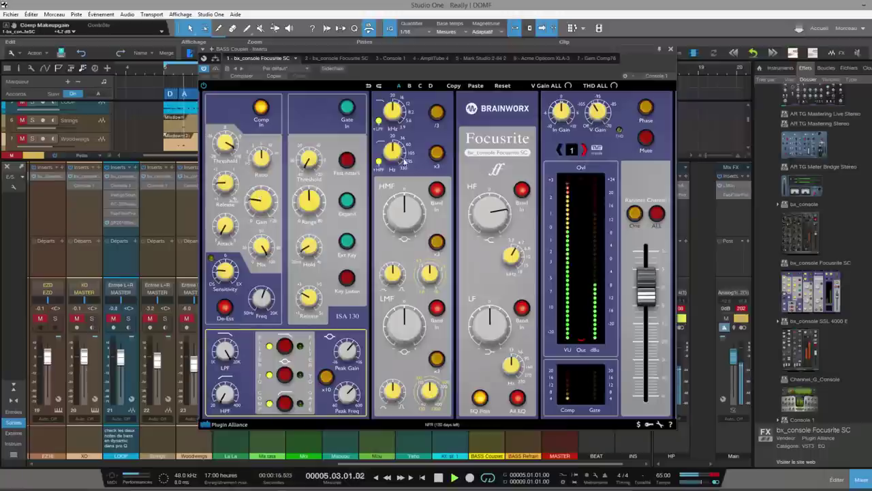
- Sweep the high-pass filter frequency upward and settle it at about 39.5 Hz
{"action": "scroll", "coordinate": [395, 153], "scroll_direction": "up", "scroll_amount": 1}
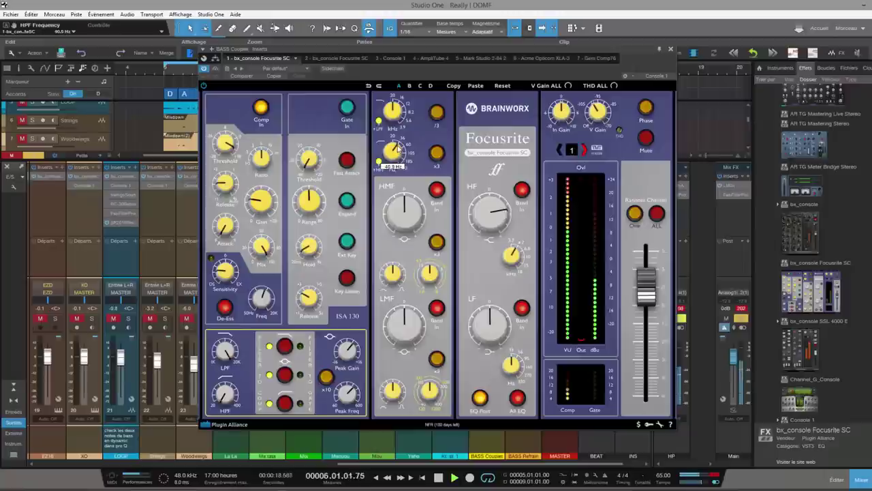
{"action": "scroll", "coordinate": [393, 150], "scroll_direction": "up", "scroll_amount": 4}
{"action": "scroll", "coordinate": [398, 148], "scroll_direction": "down", "scroll_amount": 2}
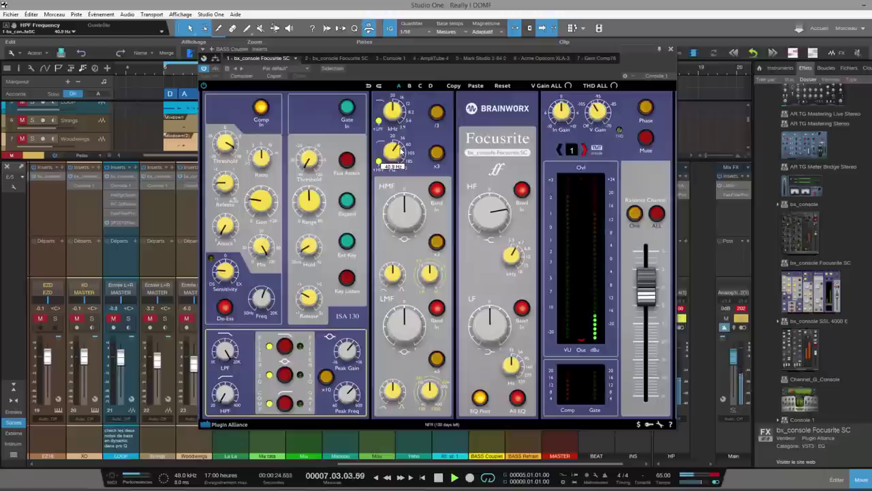
{"action": "scroll", "coordinate": [400, 151], "scroll_direction": "down", "scroll_amount": 1}
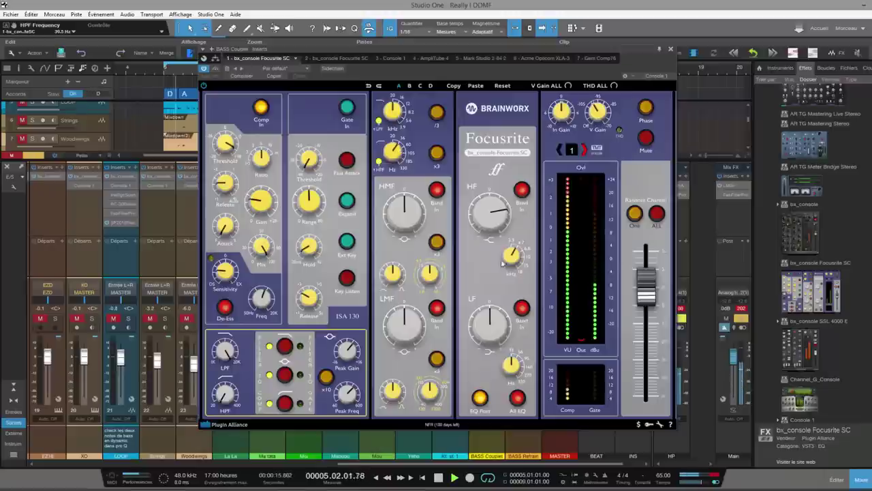
- Try an LF band boost of about 6 dB while raising the high-pass filter frequency to about 62 Hz
{"action": "scroll", "coordinate": [491, 326], "scroll_direction": "up", "scroll_amount": 4}
{"action": "scroll", "coordinate": [491, 327], "scroll_direction": "up", "scroll_amount": 1}
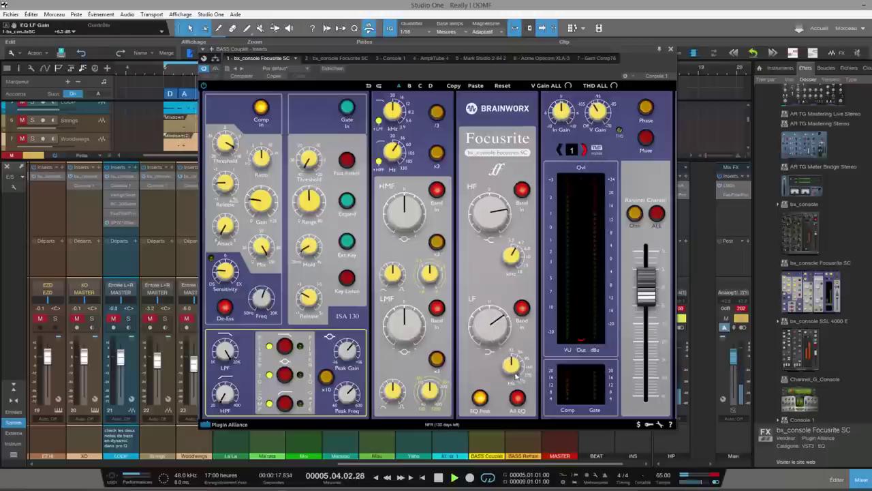
{"action": "scroll", "coordinate": [393, 151], "scroll_direction": "up", "scroll_amount": 2}
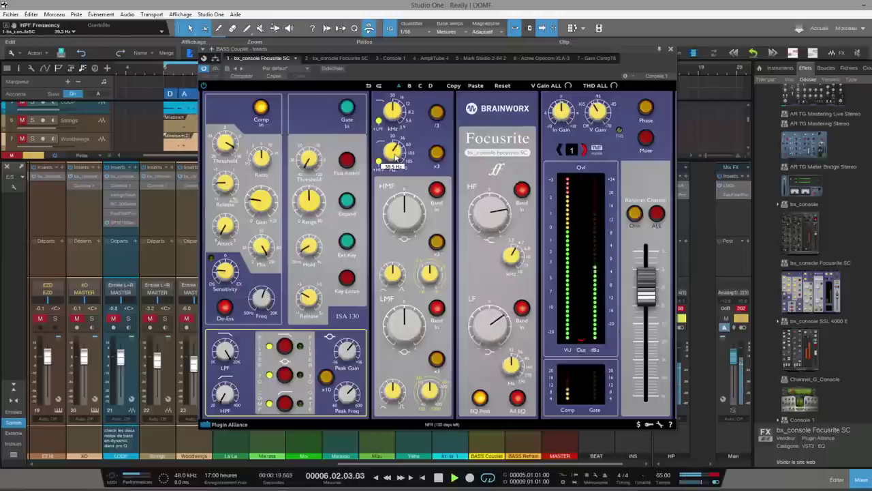
{"action": "scroll", "coordinate": [395, 155], "scroll_direction": "up", "scroll_amount": 2}
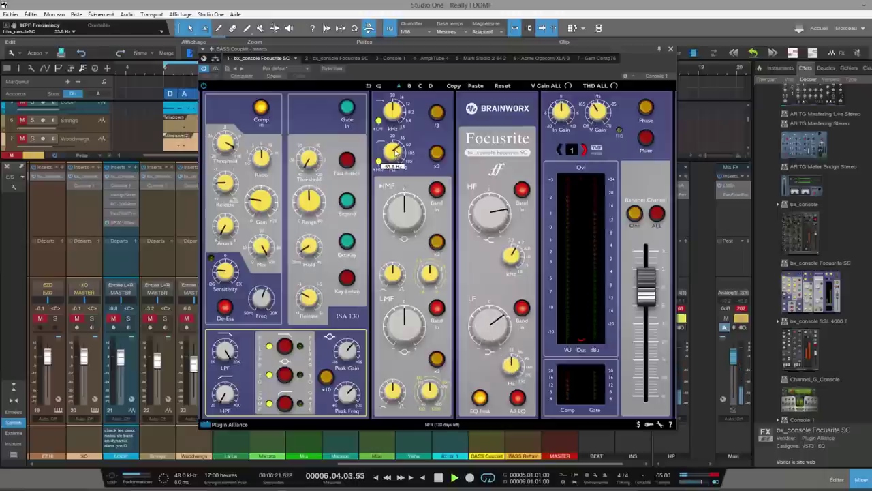
{"action": "scroll", "coordinate": [394, 153], "scroll_direction": "up", "scroll_amount": 3}
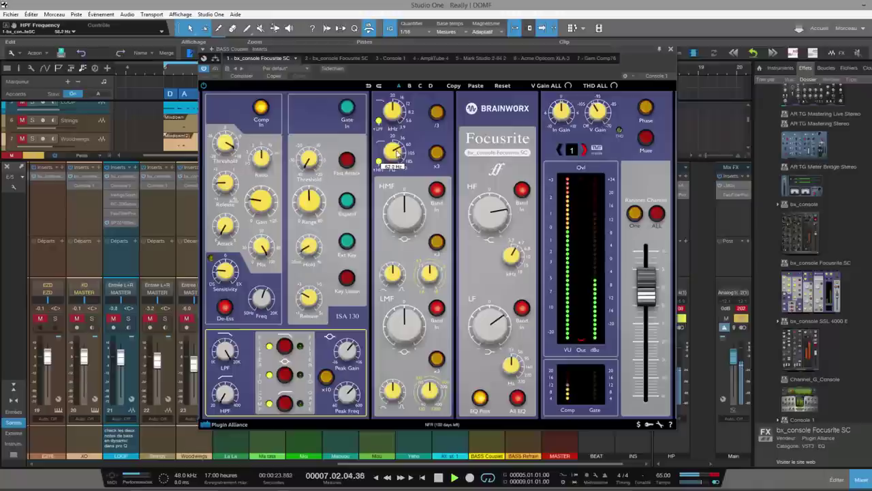
{"action": "scroll", "coordinate": [493, 327], "scroll_direction": "up", "scroll_amount": 1}
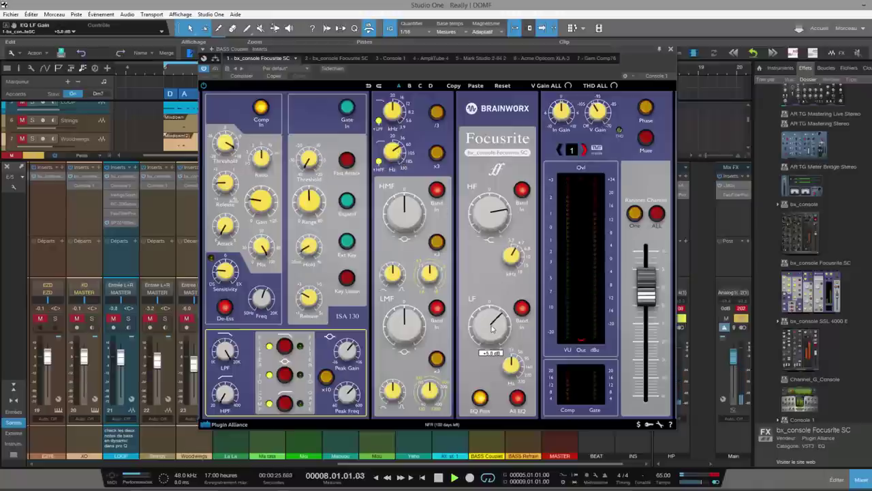
{"action": "scroll", "coordinate": [493, 327], "scroll_direction": "down", "scroll_amount": 1}
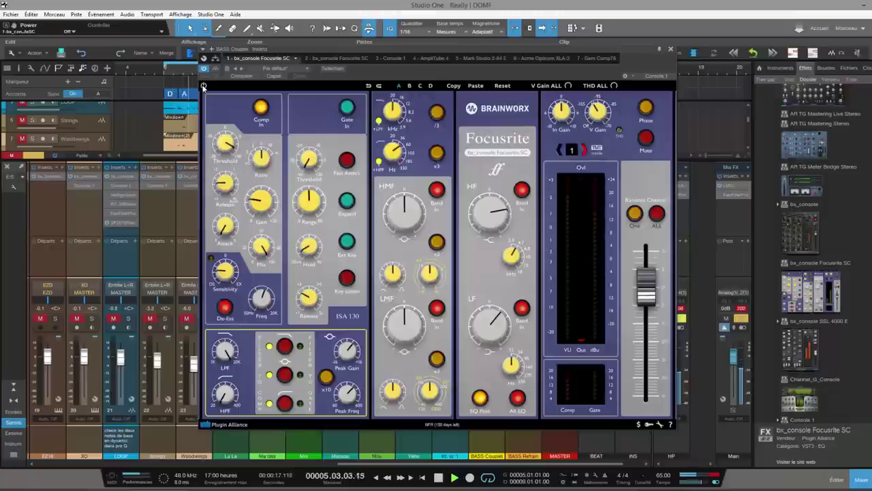
- Re-enable the plug-in, return the LF band gain to 0 dB and raise the high-pass filter frequency above 20 Hz
{"action": "left_click", "coordinate": [203, 87]}
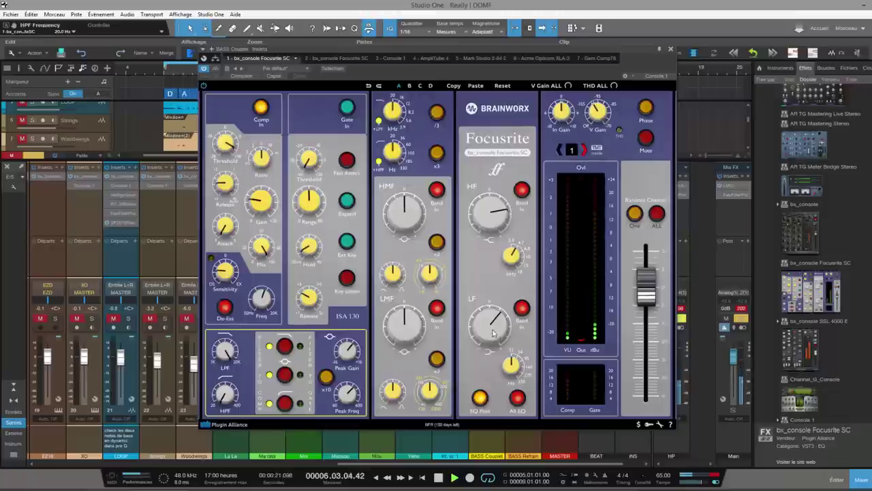
{"action": "left_click_drag", "start_coordinate": [489, 326], "coordinate": [488, 339]}
{"action": "left_click_drag", "start_coordinate": [394, 149], "coordinate": [394, 145]}
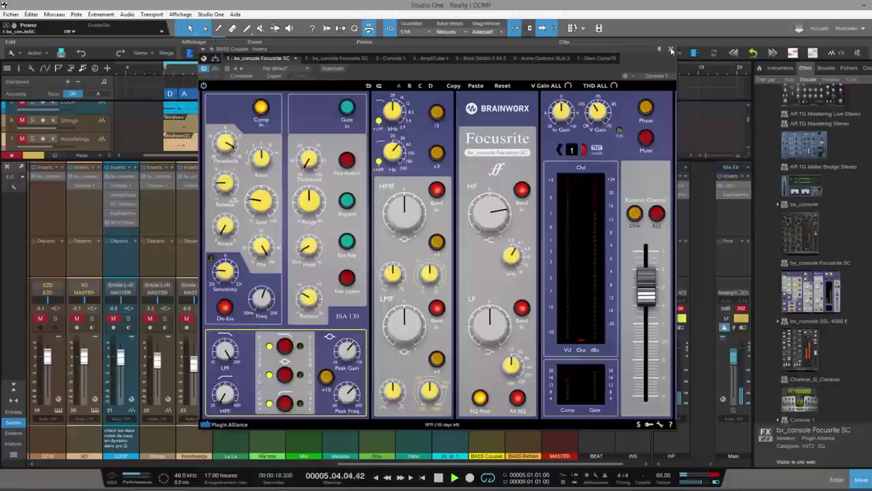
- Switch the bypassed plug-in back on and set the compressor make-up gain to about +5.3 dB
{"action": "left_click", "coordinate": [204, 86]}
{"action": "left_click_drag", "start_coordinate": [261, 212], "coordinate": [258, 203]}
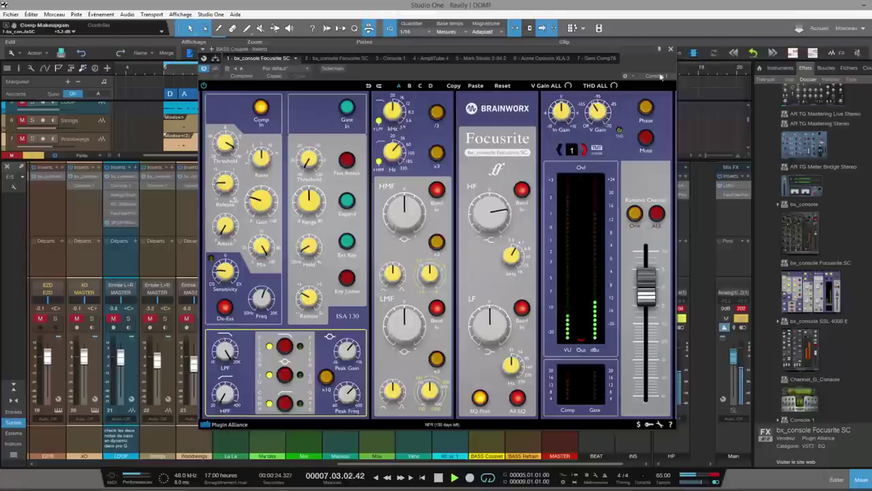
- Close the BASS Couplet channel's plug-in window and solo the LOOP channel
{"action": "left_click", "coordinate": [672, 52]}
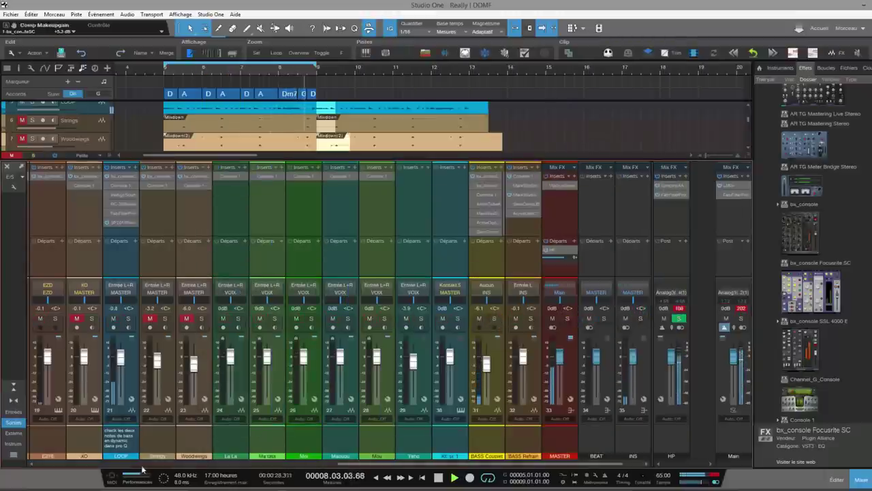
{"action": "scroll", "coordinate": [412, 394], "scroll_direction": "left", "scroll_amount": 5}
{"action": "left_click", "coordinate": [458, 319]}
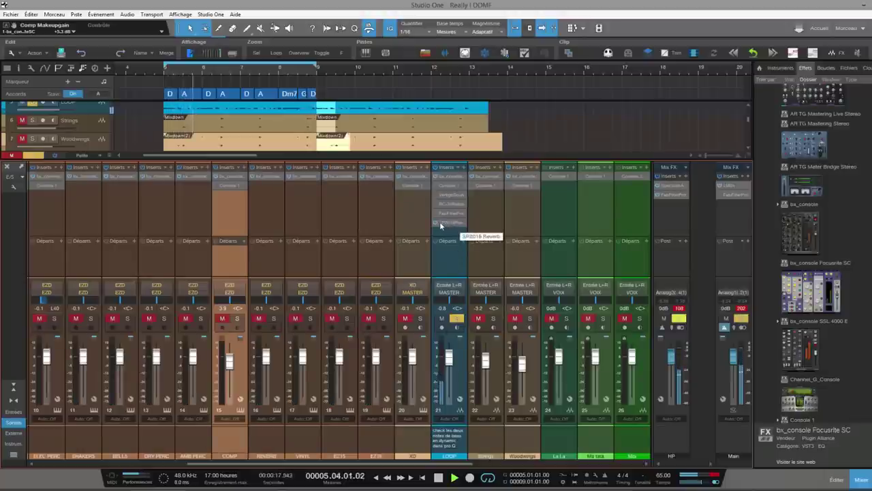
- Open the bx_console Focusrite SC on the LOOP channel and move its window clear of the HP channel's inserts
{"action": "left_click", "coordinate": [449, 184]}
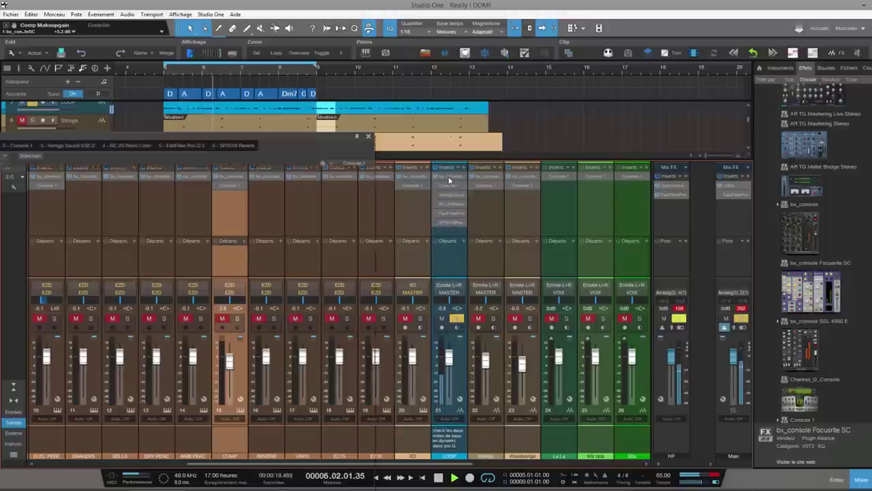
{"action": "left_click_drag", "start_coordinate": [308, 139], "coordinate": [593, 61]}
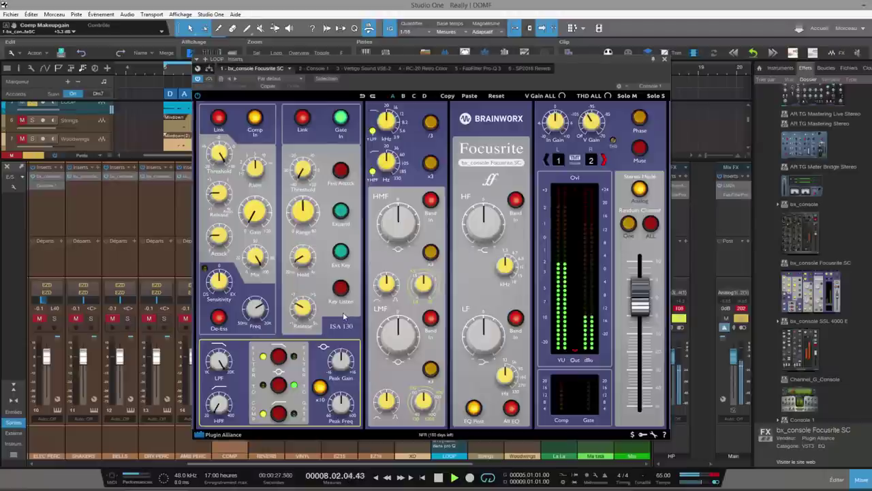
{"action": "left_click_drag", "start_coordinate": [585, 59], "coordinate": [392, 58]}
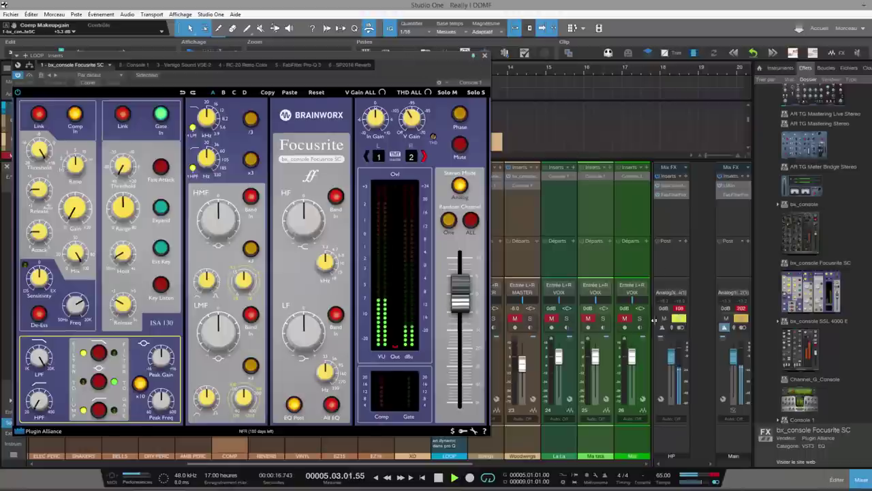
- Open the HP channel's Spectrum Analyzer and arrange it beside the LOOP channel strip so its compressor controls stay accessible
{"action": "left_click", "coordinate": [671, 184]}
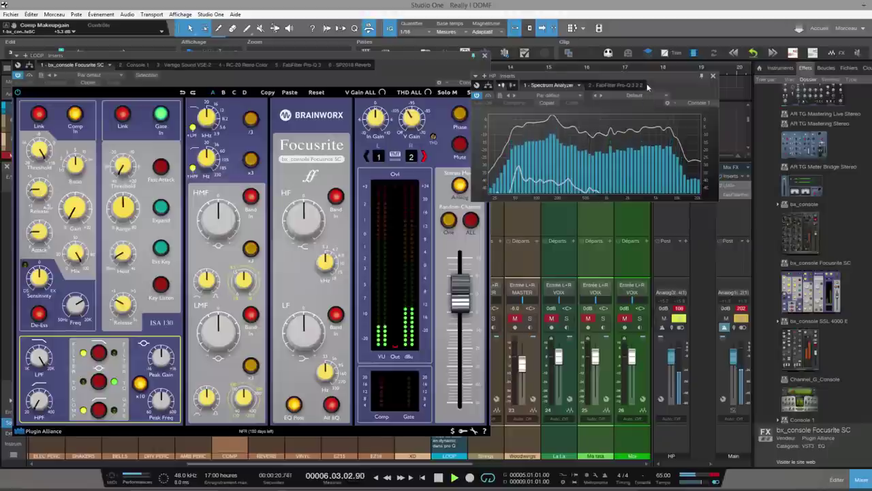
{"action": "left_click_drag", "start_coordinate": [647, 86], "coordinate": [616, 39]}
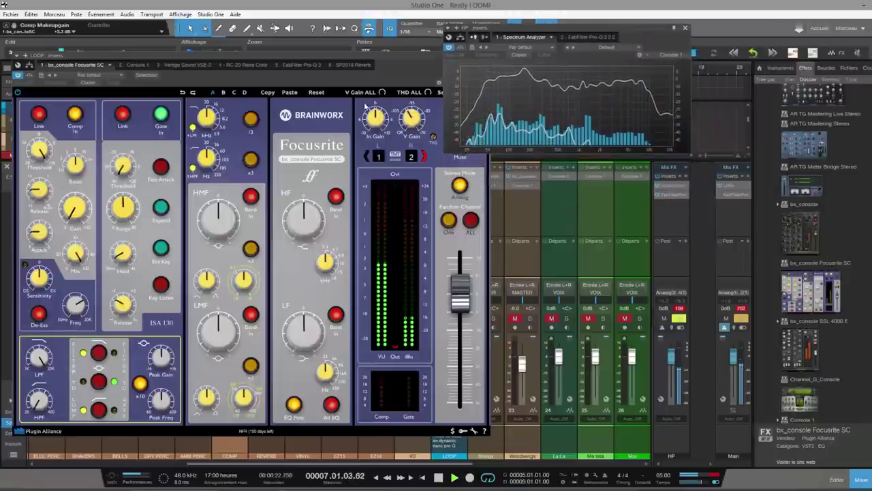
{"action": "left_click_drag", "start_coordinate": [353, 57], "coordinate": [303, 104]}
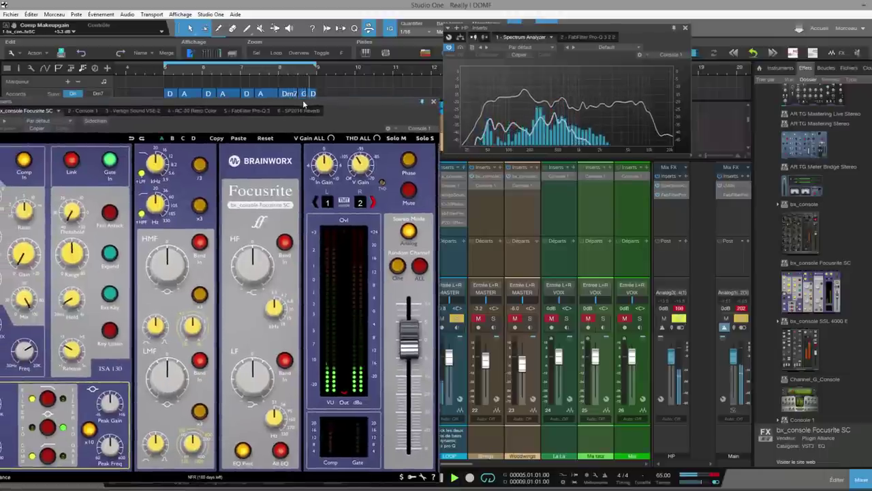
{"action": "left_click_drag", "start_coordinate": [303, 104], "coordinate": [310, 104]}
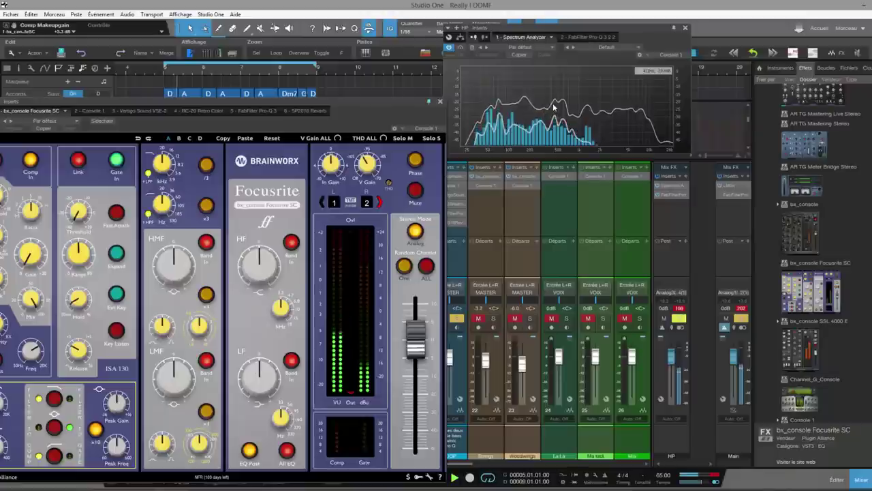
{"action": "left_click_drag", "start_coordinate": [328, 98], "coordinate": [416, 94]}
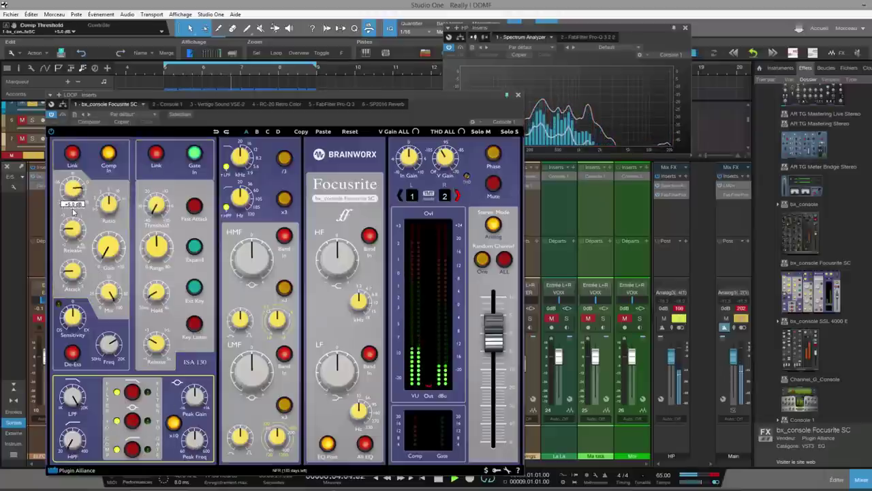
- Lower the LOOP compressor threshold, lengthen its release and set the dynamics peak frequency to about 488 Hz with x10 off
{"action": "mouse_move", "coordinate": [109, 211]}
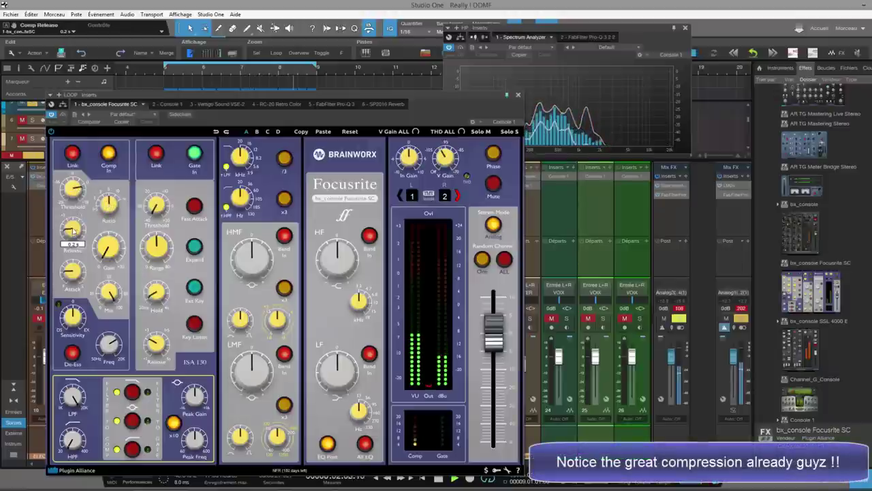
{"action": "left_click_drag", "start_coordinate": [78, 251], "coordinate": [104, 176]}
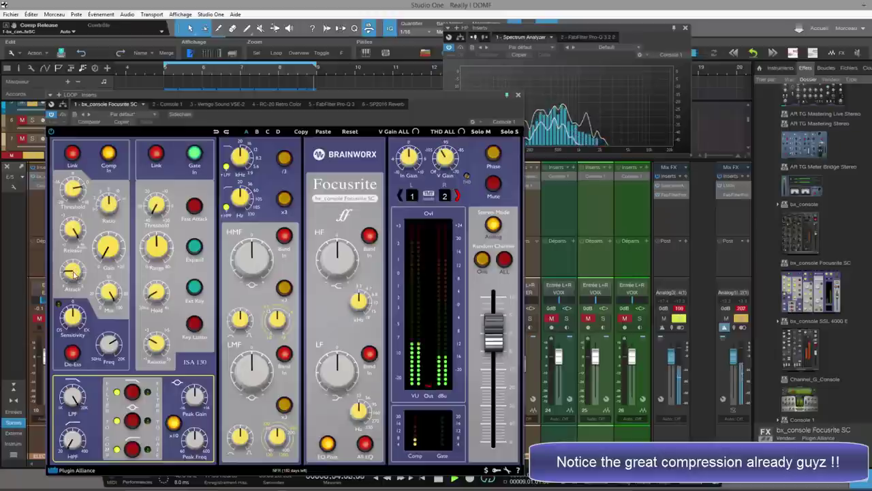
{"action": "mouse_move", "coordinate": [71, 273]}
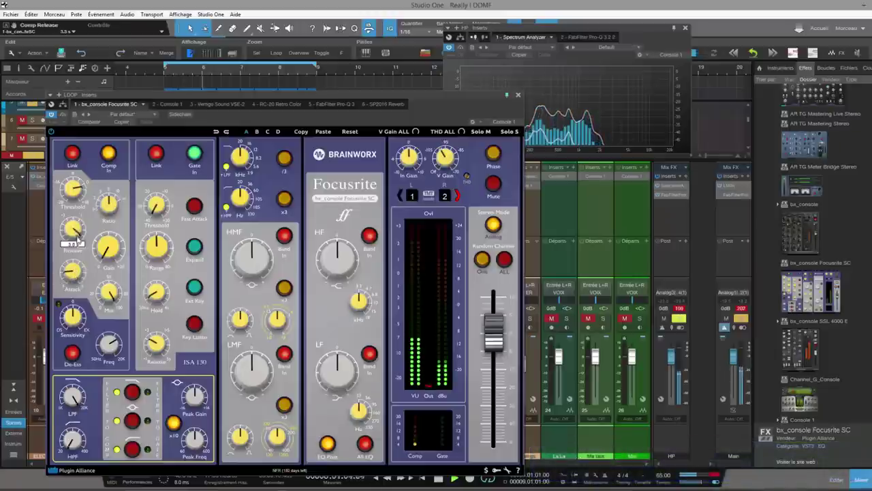
{"action": "mouse_move", "coordinate": [74, 232]}
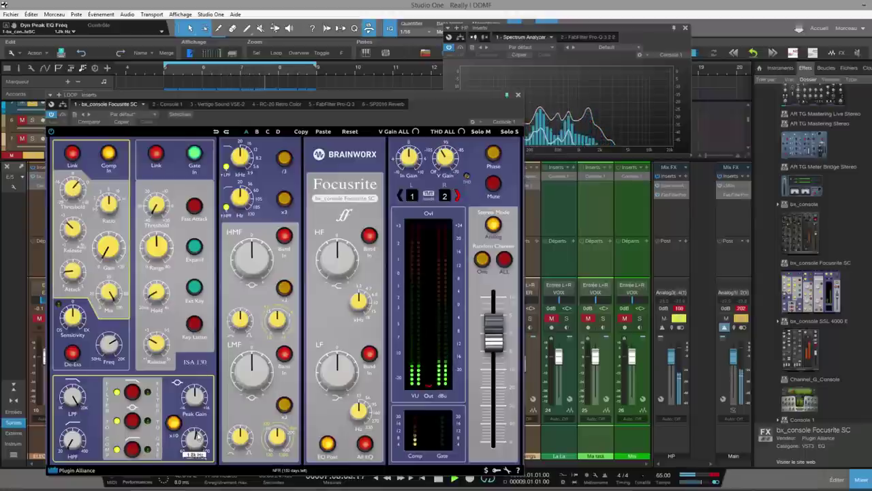
{"action": "left_click_drag", "start_coordinate": [190, 441], "coordinate": [191, 406]}
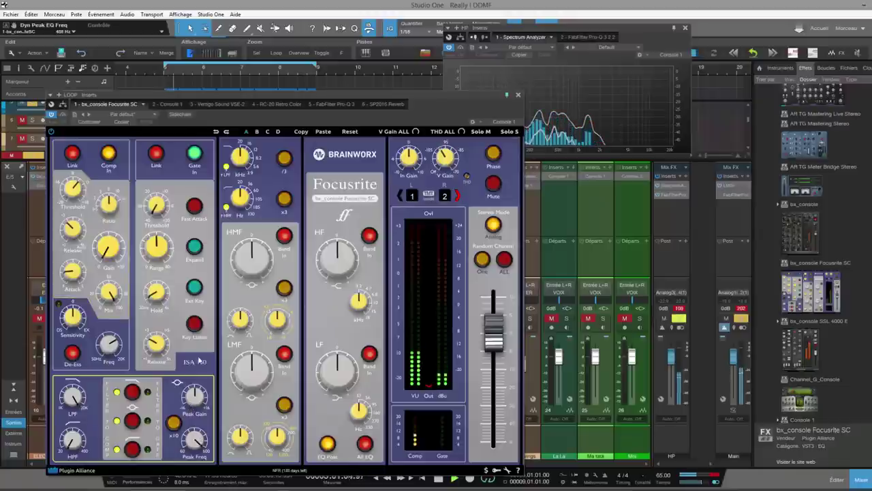
- Raise the compressor make-up gain to about +5.0 dB and compare the loop with the plug-in bypassed and active
{"action": "left_click_drag", "start_coordinate": [111, 238], "coordinate": [113, 228]}
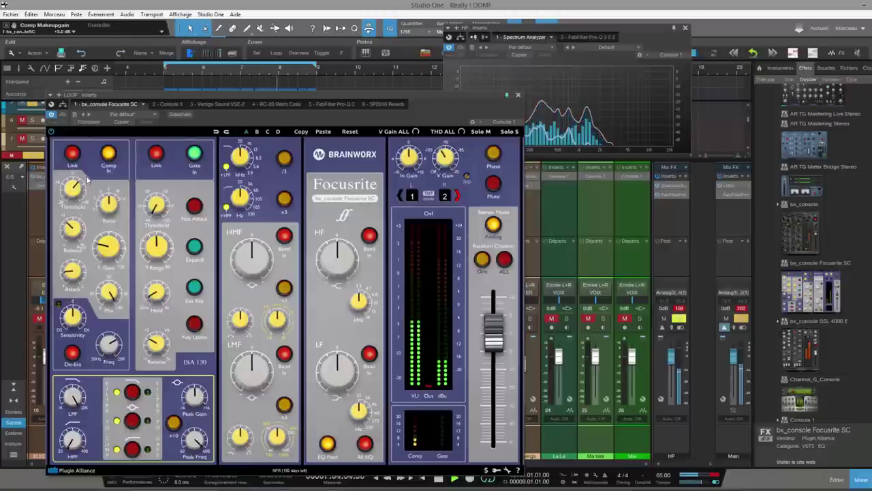
{"action": "left_click", "coordinate": [51, 132]}
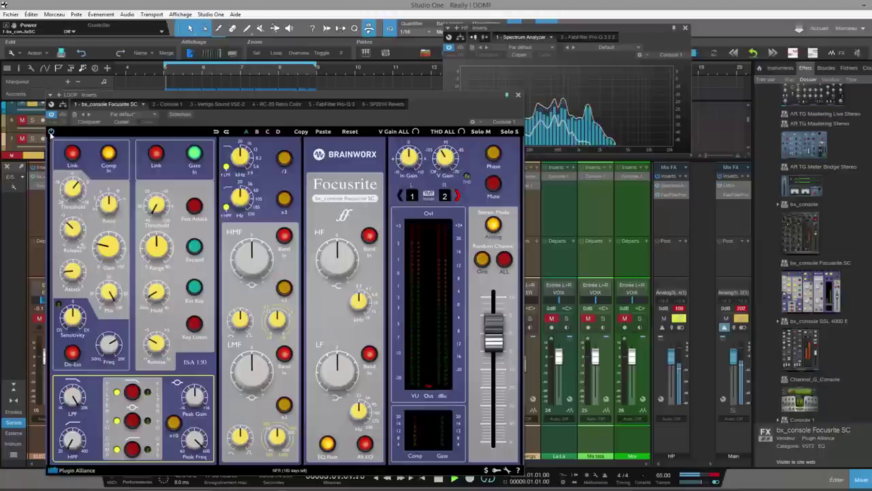
{"action": "mouse_move", "coordinate": [107, 254]}
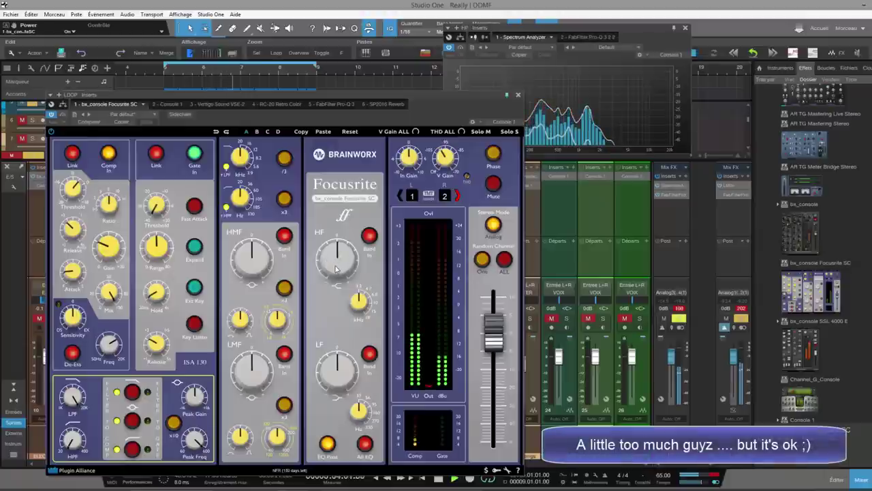
- Set the HF EQ band to about 4.7 kHz and boost its gain to about +11.4 dB
{"action": "left_click_drag", "start_coordinate": [336, 268], "coordinate": [340, 254]}
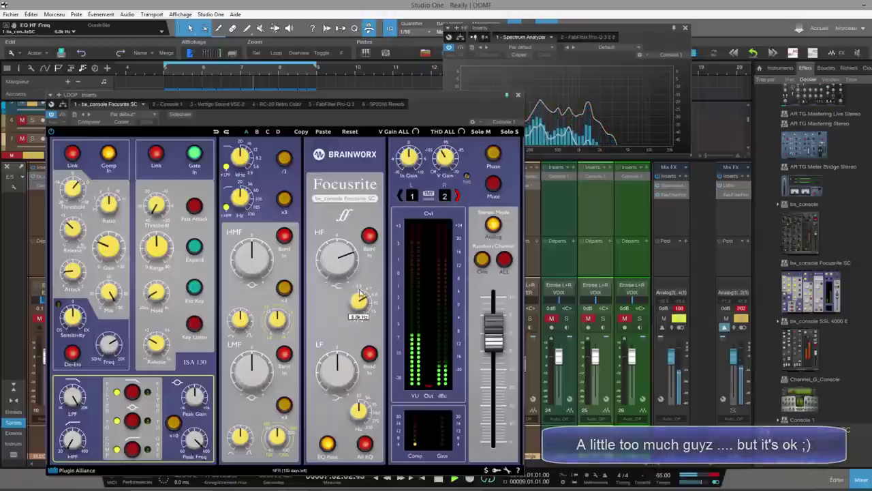
{"action": "left_click_drag", "start_coordinate": [342, 266], "coordinate": [360, 322]}
{"action": "mouse_move", "coordinate": [359, 297]}
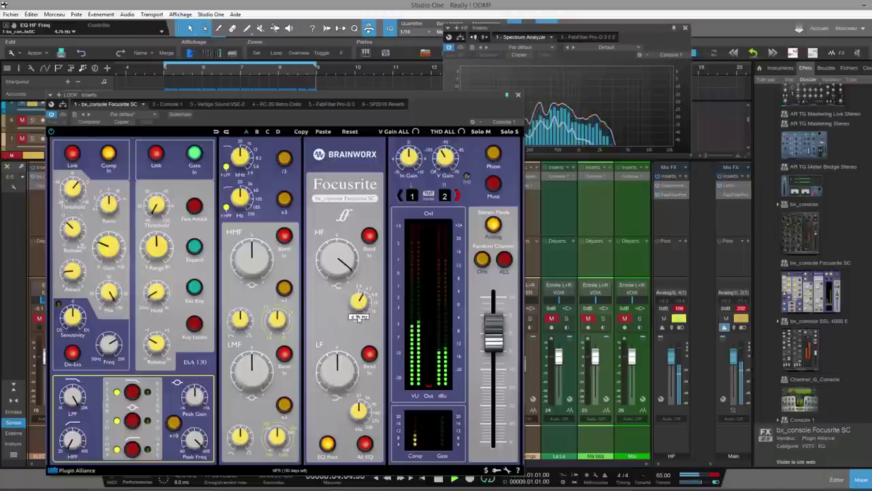
{"action": "left_click_drag", "start_coordinate": [334, 265], "coordinate": [336, 258]}
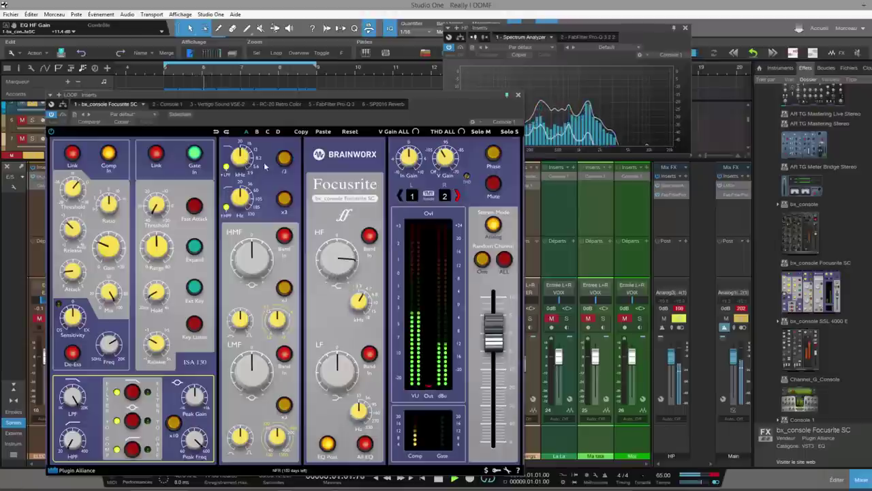
- Lower the low-pass filter frequency to about 8.2 kHz and reduce the HF gain to about +5.8 dB
{"action": "left_click", "coordinate": [244, 161]}
{"action": "left_click_drag", "start_coordinate": [243, 155], "coordinate": [248, 141]}
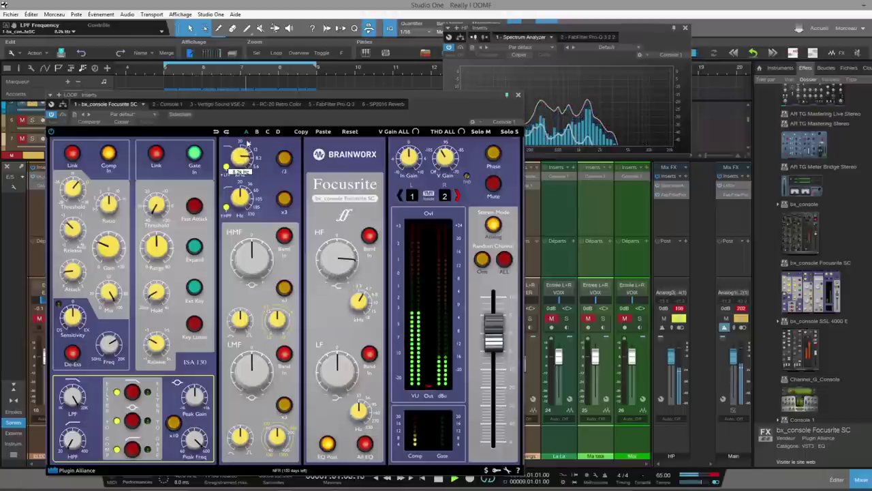
{"action": "left_click_drag", "start_coordinate": [338, 265], "coordinate": [337, 266]}
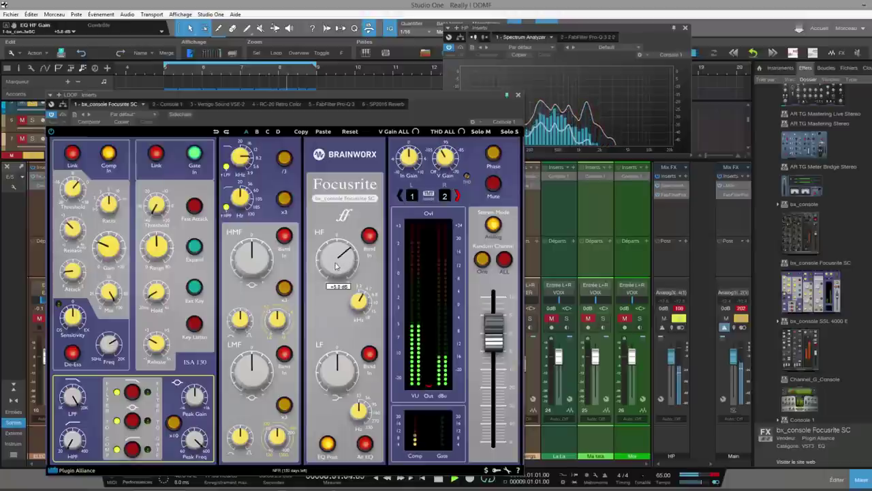
- Step the modelled console channel pair upward through 3/4 and 5/6, settling on channels 6 and 7
{"action": "left_click", "coordinate": [460, 197]}
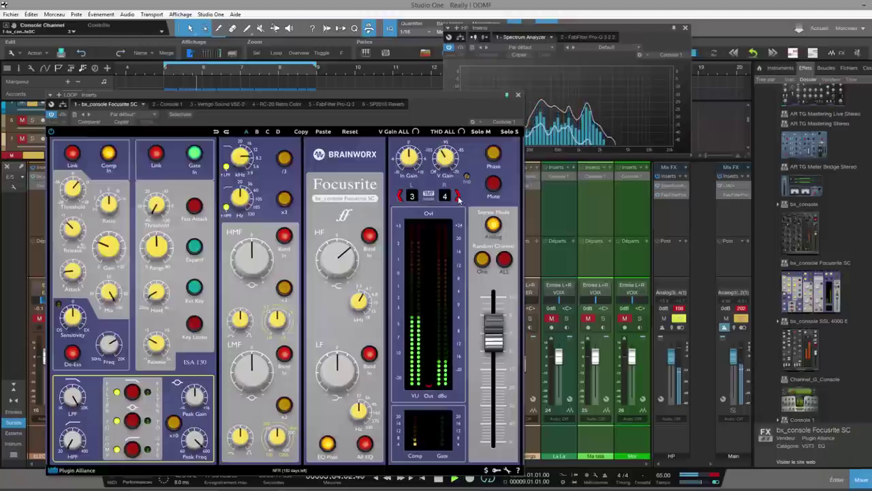
{"action": "left_click", "coordinate": [459, 197]}
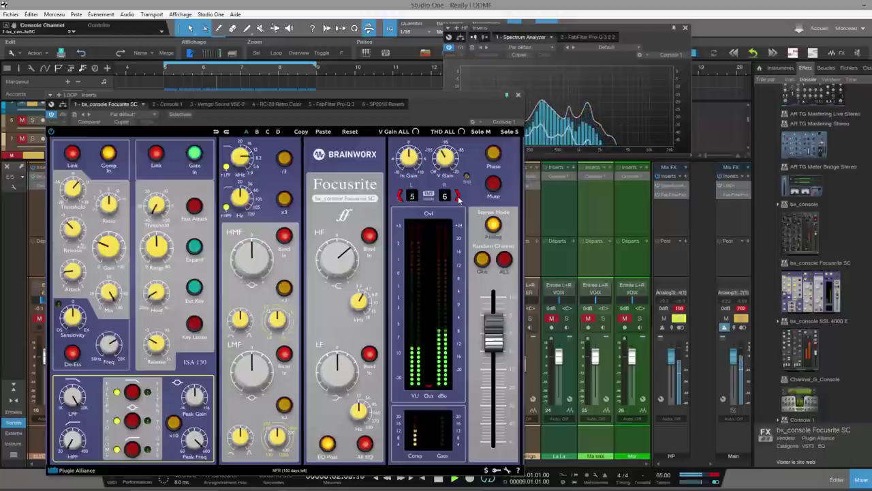
{"action": "left_click", "coordinate": [460, 197]}
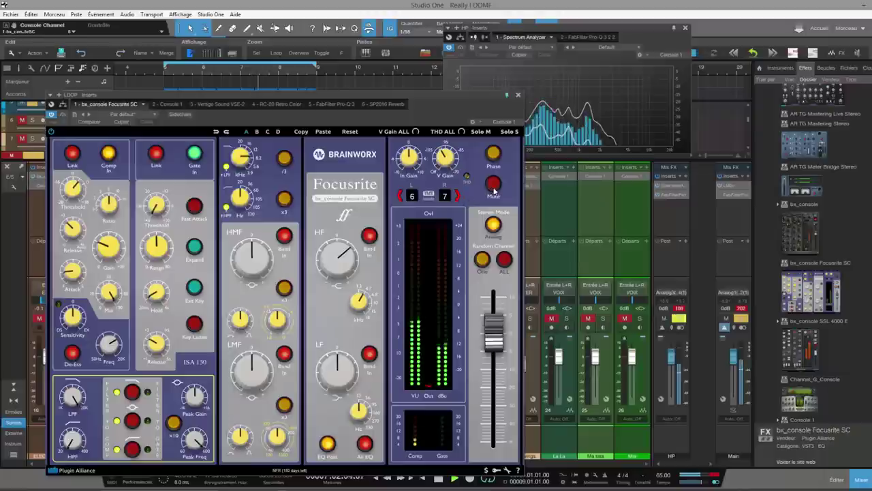
- Compare the Digital stereo mode with Analog, return to Analog and close the LOOP channel strip
{"action": "left_click", "coordinate": [494, 226]}
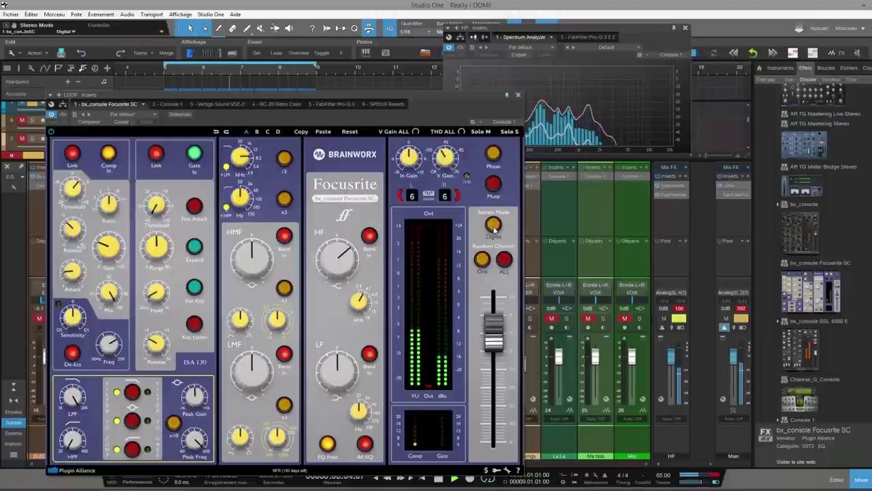
{"action": "left_click", "coordinate": [494, 226]}
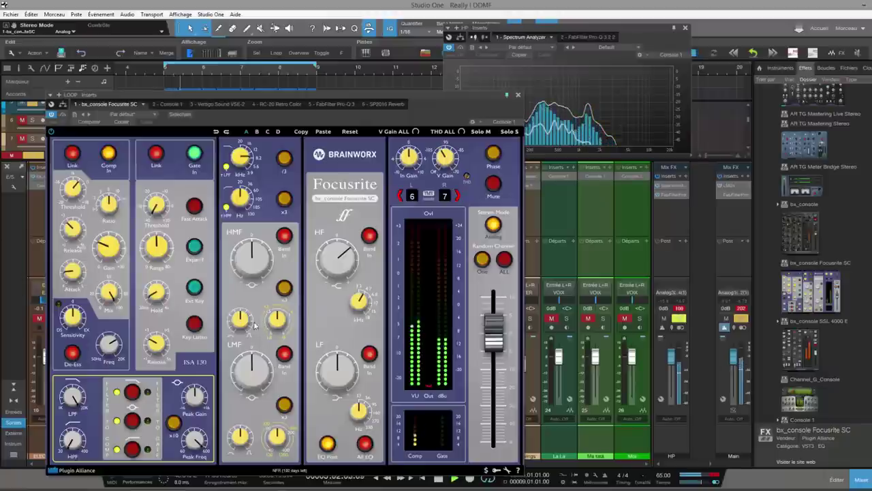
{"action": "left_click", "coordinate": [519, 96]}
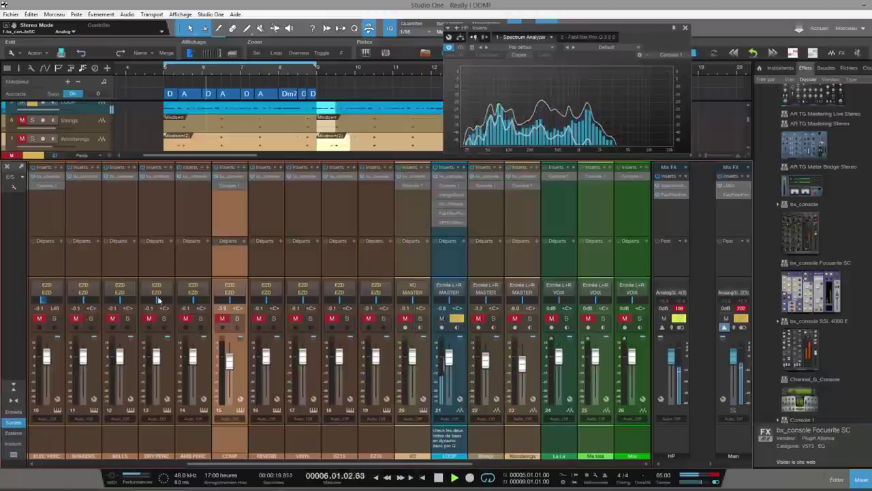
- Open the LOOP channel's SP2016 Reverb and set its EQ low gain to -6 dB and high gain to -2 dB
{"action": "left_click", "coordinate": [447, 222]}
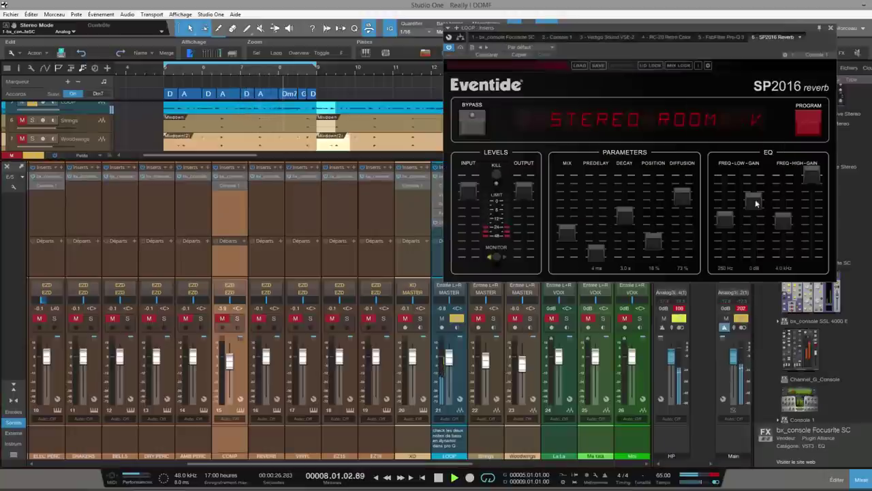
{"action": "left_click_drag", "start_coordinate": [758, 207], "coordinate": [754, 240]}
{"action": "left_click_drag", "start_coordinate": [812, 174], "coordinate": [805, 195]}
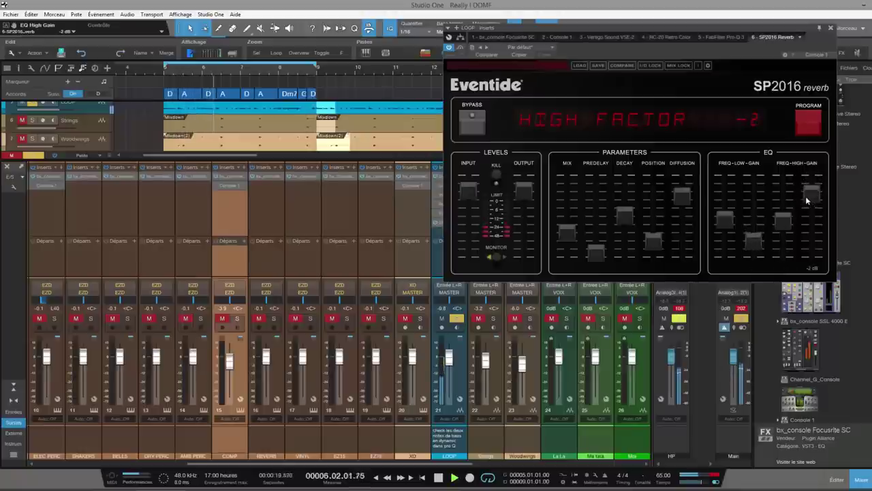
- Take the LOOP channel out of solo and close its reverb window
{"action": "left_click", "coordinate": [248, 363]}
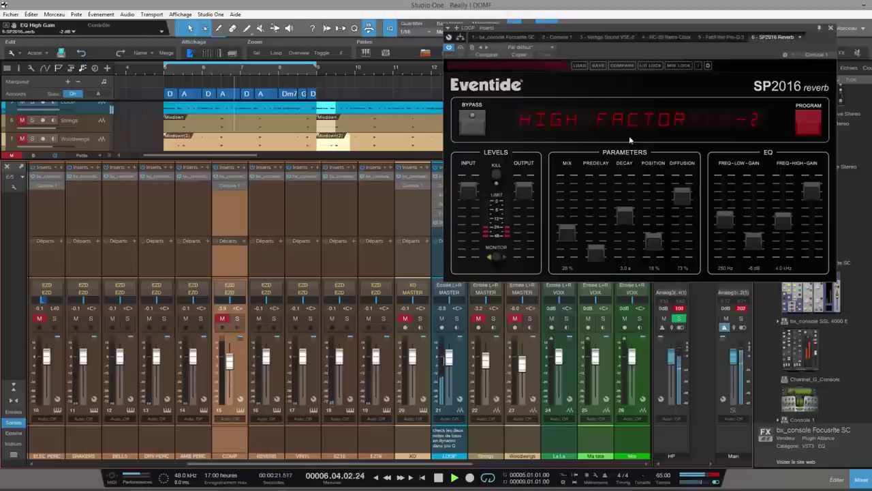
{"action": "left_click", "coordinate": [830, 28]}
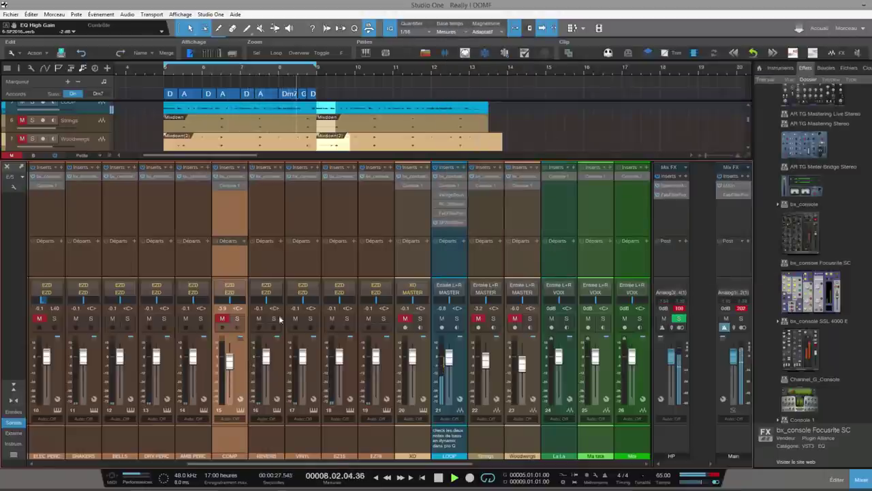
{"action": "scroll", "coordinate": [272, 460], "scroll_direction": "left", "scroll_amount": 3}
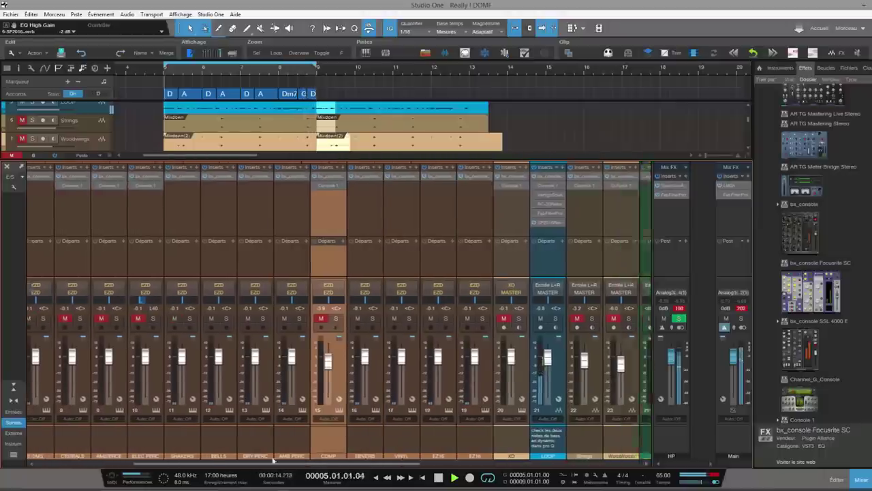
{"action": "scroll", "coordinate": [273, 460], "scroll_direction": "right", "scroll_amount": 6}
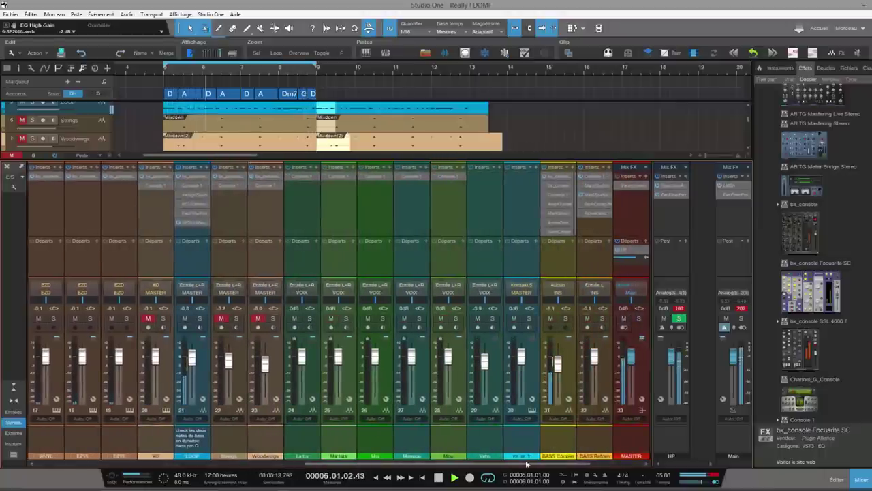
- Look through the mixer channels and the vocal tracks in the arrangement
{"action": "scroll", "coordinate": [526, 464], "scroll_direction": "right", "scroll_amount": 3}
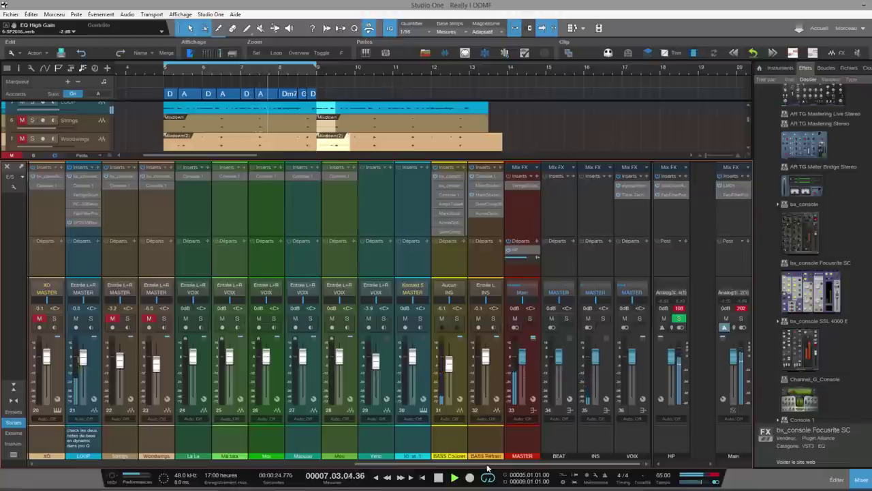
{"action": "left_click_drag", "start_coordinate": [487, 467], "coordinate": [341, 467]}
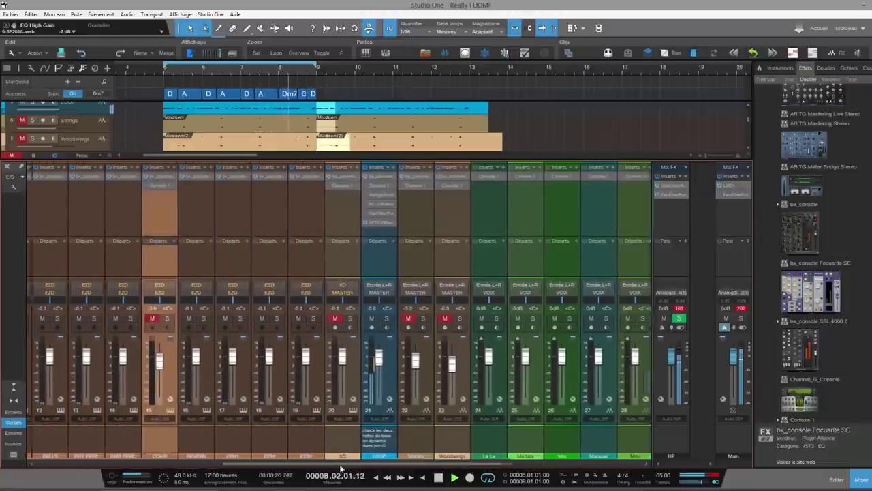
{"action": "scroll", "coordinate": [341, 468], "scroll_direction": "left", "scroll_amount": 10}
{"action": "scroll", "coordinate": [340, 463], "scroll_direction": "right", "scroll_amount": 6}
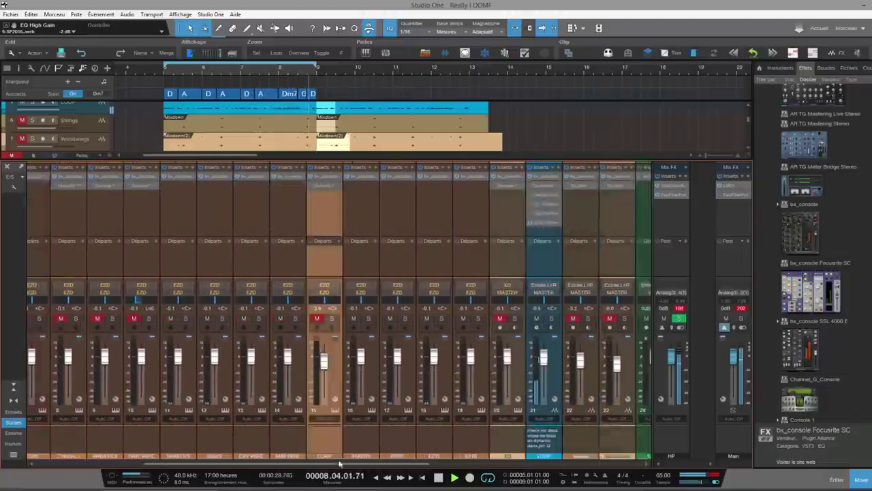
{"action": "scroll", "coordinate": [339, 463], "scroll_direction": "right", "scroll_amount": 10}
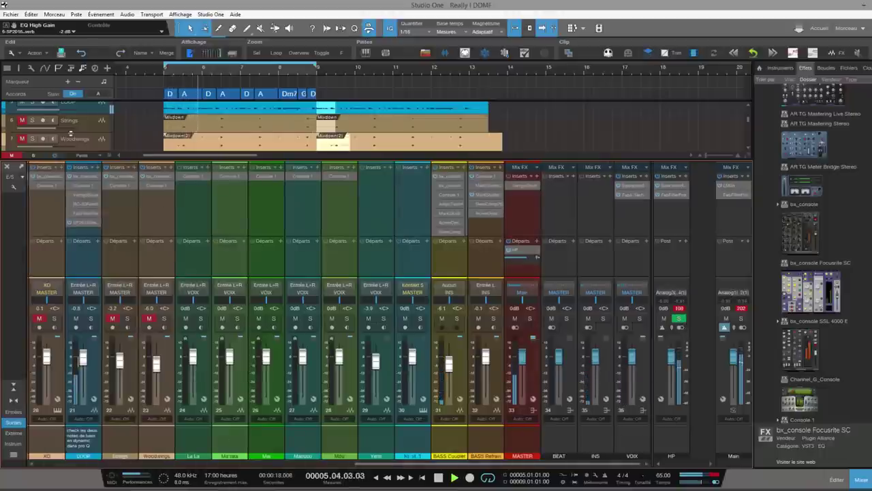
{"action": "scroll", "coordinate": [74, 131], "scroll_direction": "down", "scroll_amount": 4}
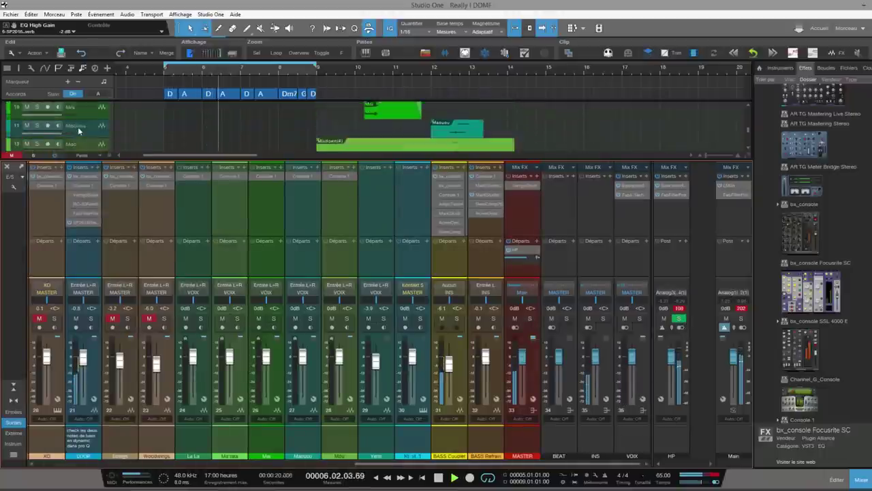
{"action": "scroll", "coordinate": [78, 131], "scroll_direction": "down", "scroll_amount": 2}
{"action": "scroll", "coordinate": [237, 133], "scroll_direction": "up", "scroll_amount": 1}
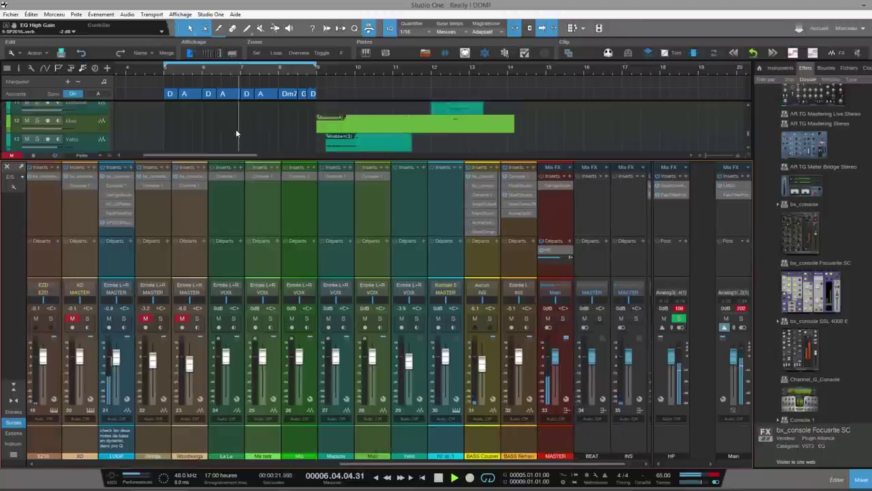
{"action": "scroll", "coordinate": [235, 130], "scroll_direction": "up", "scroll_amount": 4}
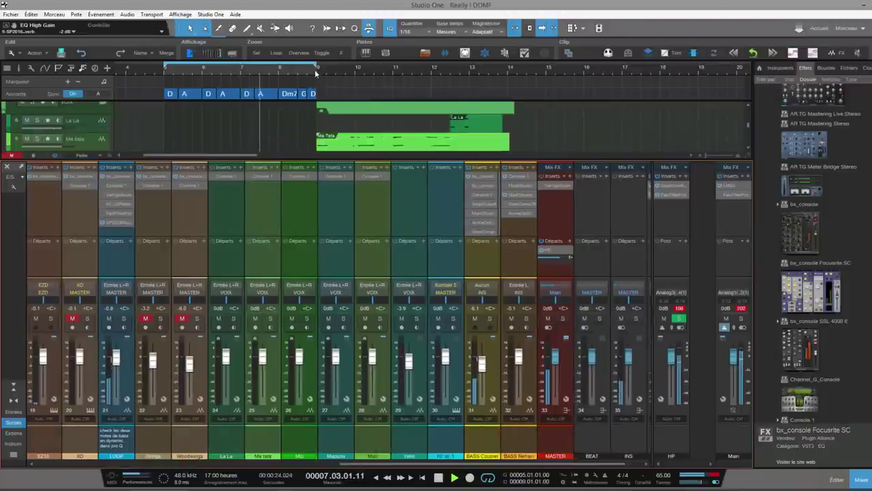
- Try a playback loop ending at bar 12, return its end to bar 9 and restart playback
{"action": "left_click_drag", "start_coordinate": [315, 74], "coordinate": [642, 73]}
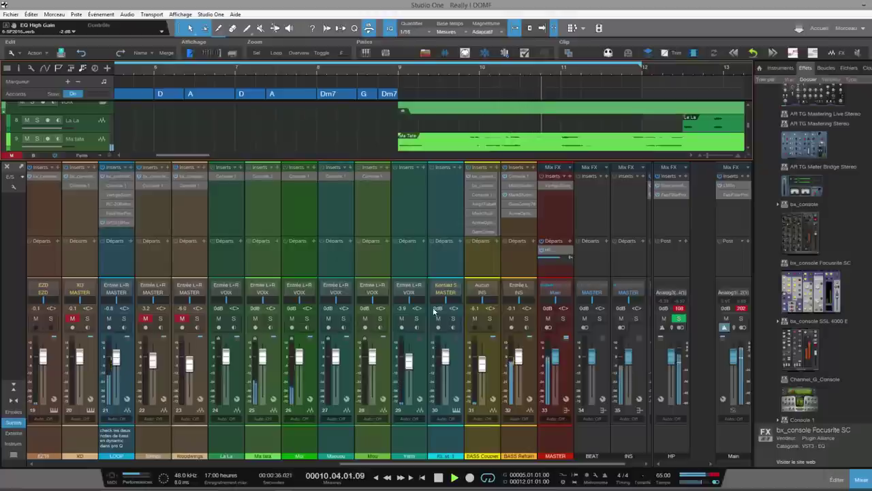
{"action": "left_click", "coordinate": [438, 477]}
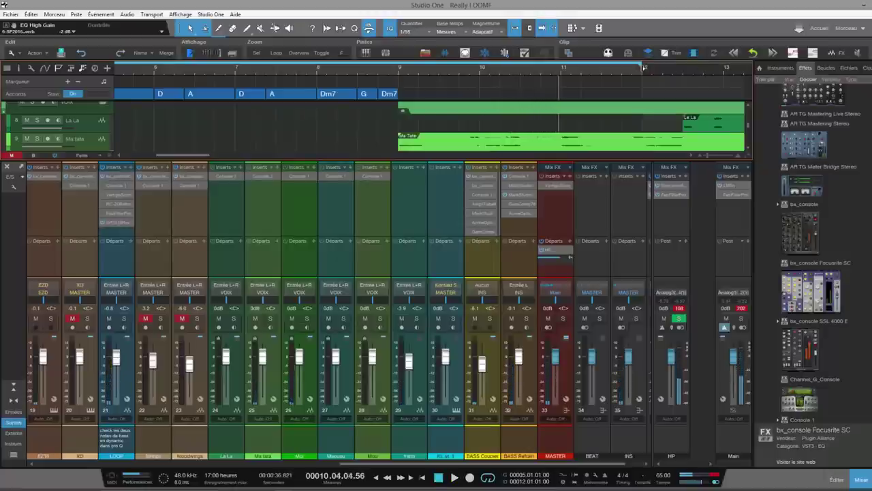
{"action": "left_click", "coordinate": [312, 75]}
{"action": "key", "text": "space"}
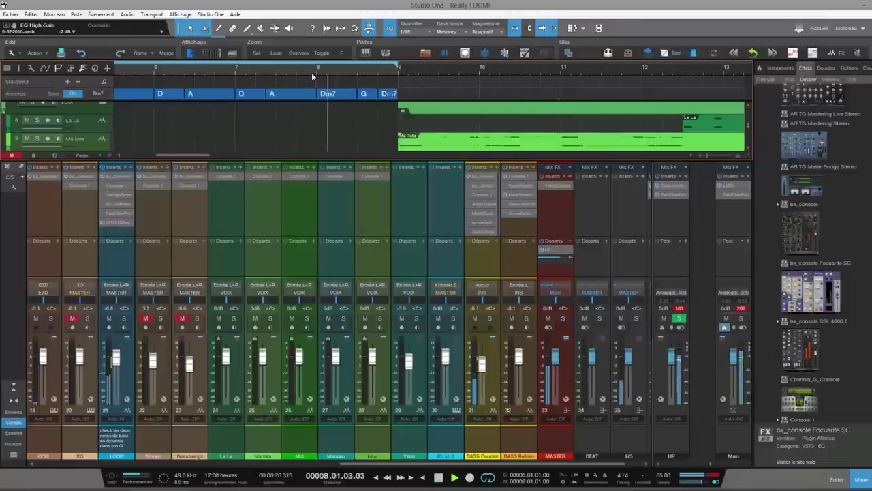
- Open the EZD channel's bx_console Focusrite SC and compare the drum sound with the plug-in bypassed and active
{"action": "left_click_drag", "start_coordinate": [443, 467], "coordinate": [156, 462]}
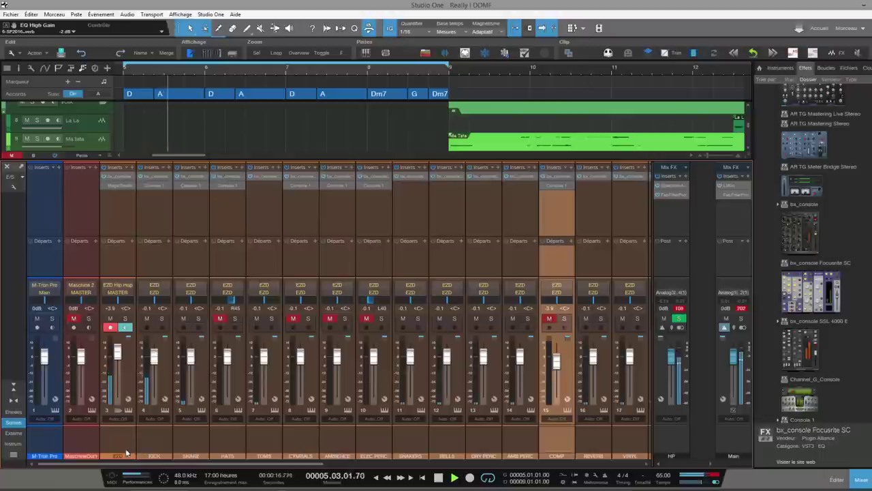
{"action": "double_click", "coordinate": [122, 178]}
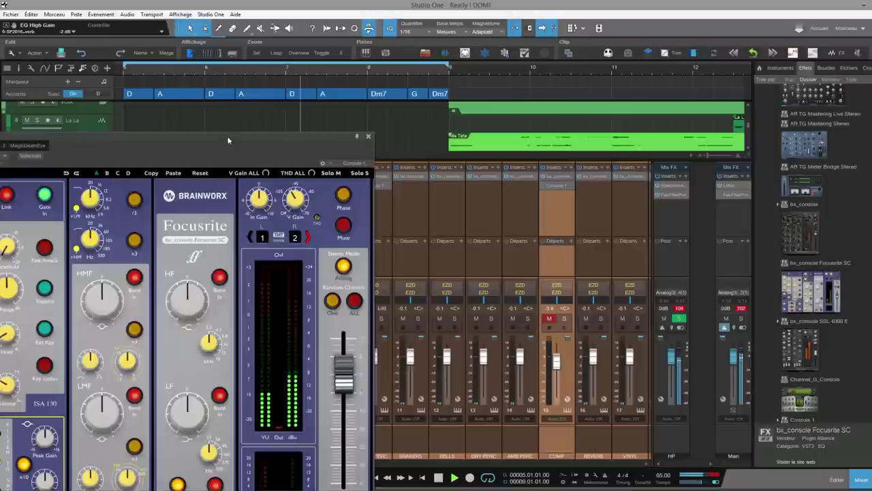
{"action": "left_click_drag", "start_coordinate": [227, 136], "coordinate": [331, 73]}
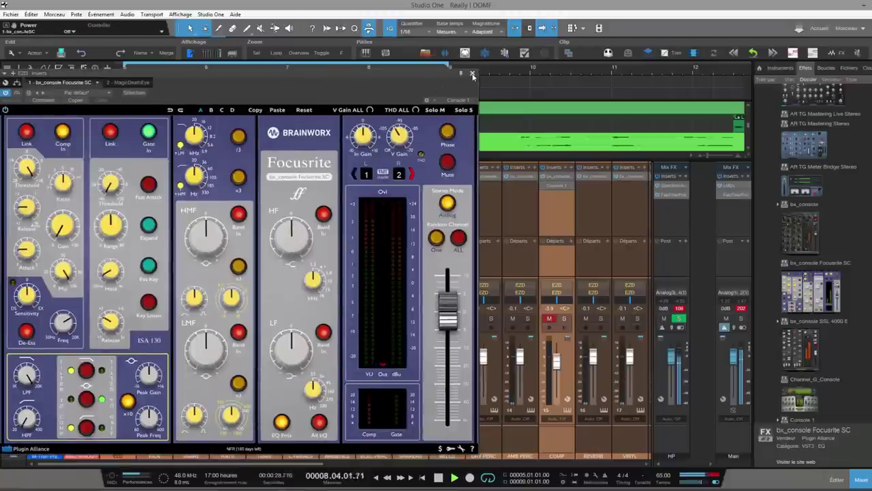
{"action": "left_click_drag", "start_coordinate": [439, 73], "coordinate": [489, 66]}
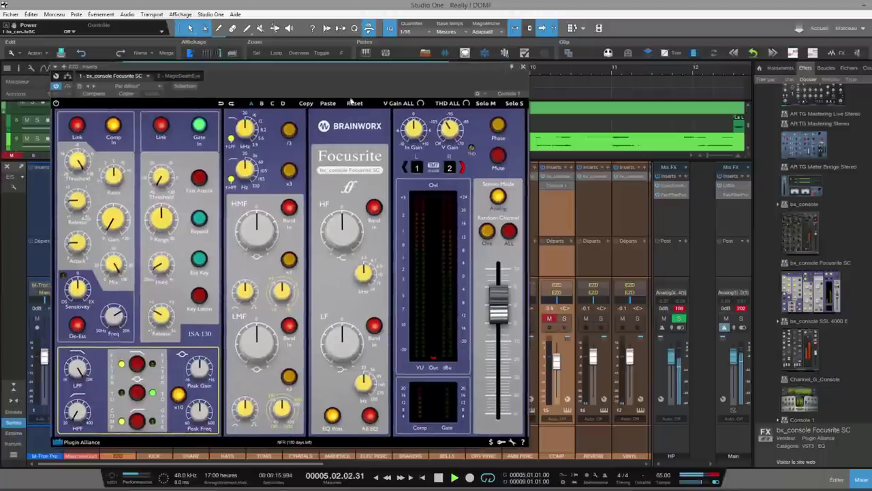
{"action": "left_click", "coordinate": [56, 103]}
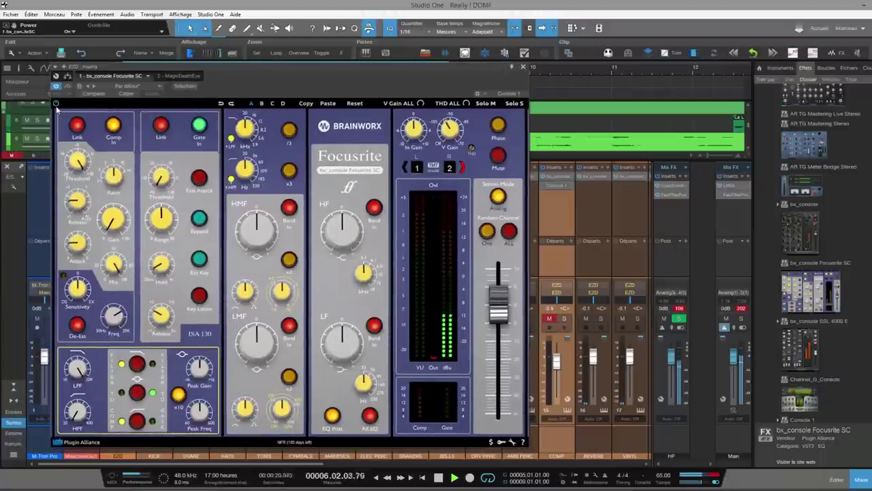
{"action": "left_click", "coordinate": [56, 103]}
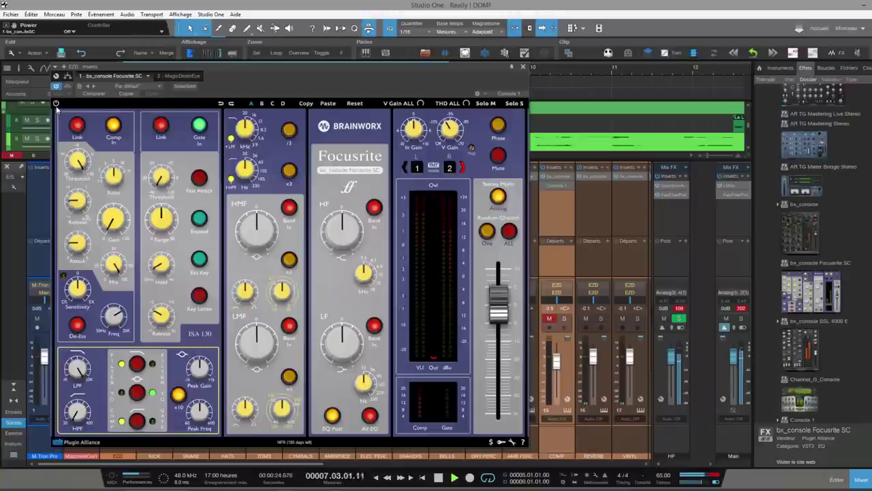
{"action": "left_click", "coordinate": [56, 103]}
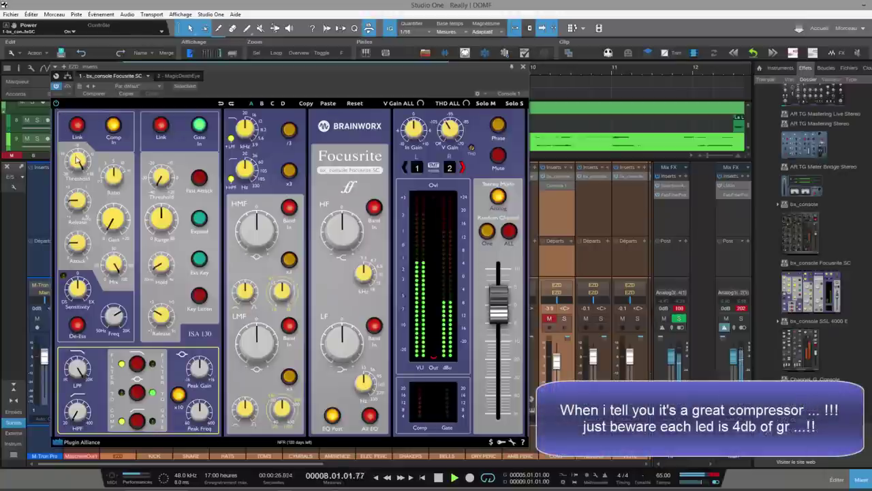
- Set the EZD compressor threshold to +14.4 dB, raise its makeup gain slightly and close the channel strip after a bypass comparison
{"action": "left_click_drag", "start_coordinate": [79, 163], "coordinate": [86, 178]}
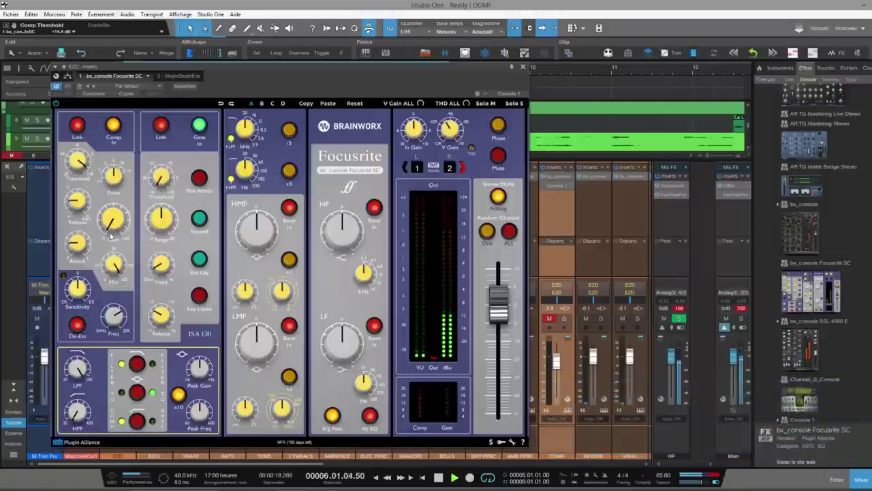
{"action": "mouse_move", "coordinate": [114, 220]}
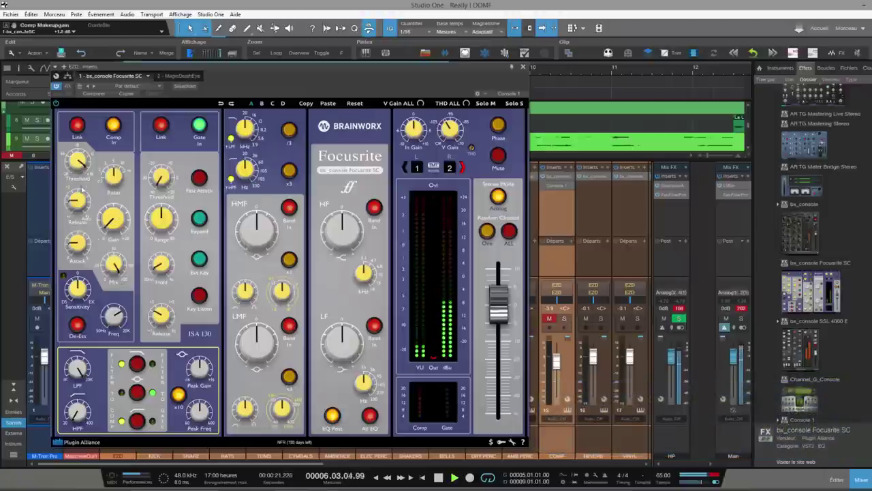
{"action": "left_click", "coordinate": [57, 103]}
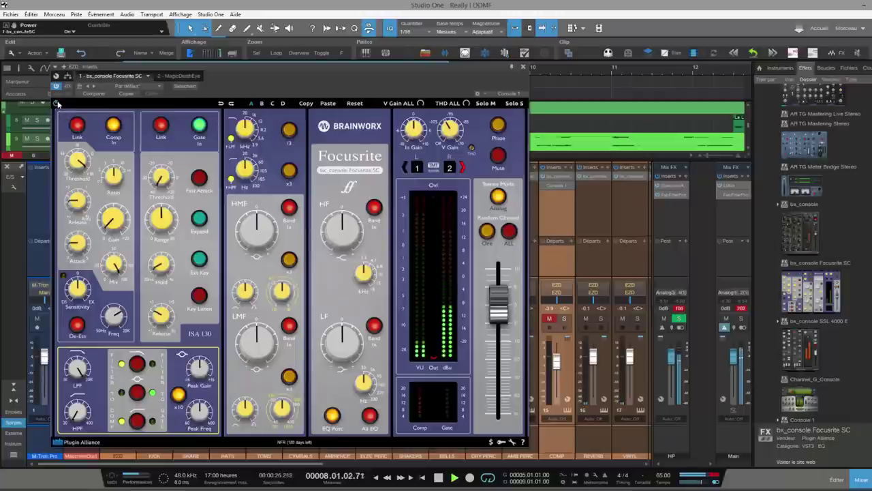
{"action": "left_click", "coordinate": [522, 67]}
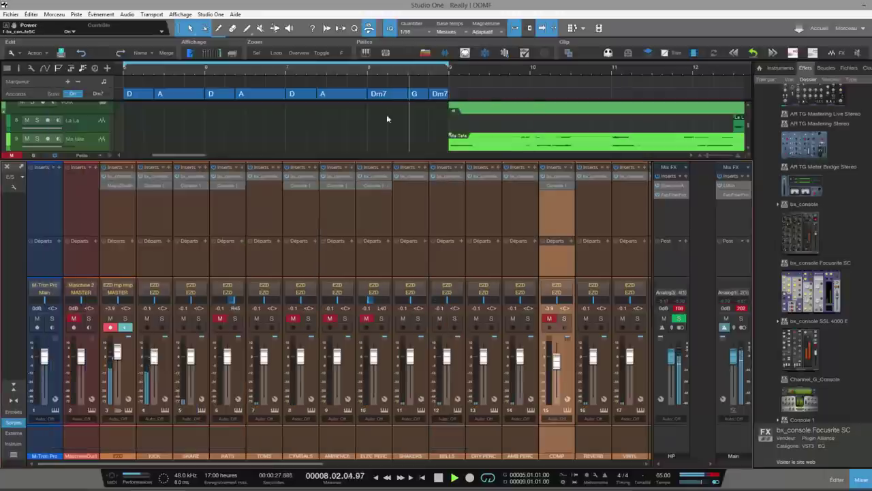
- Solo KICK and, in its bx_console Focusrite SC, raise the gate threshold and range, adjust the compressor threshold and set makeup gain to +1.2 dB
{"action": "left_click", "coordinate": [152, 176]}
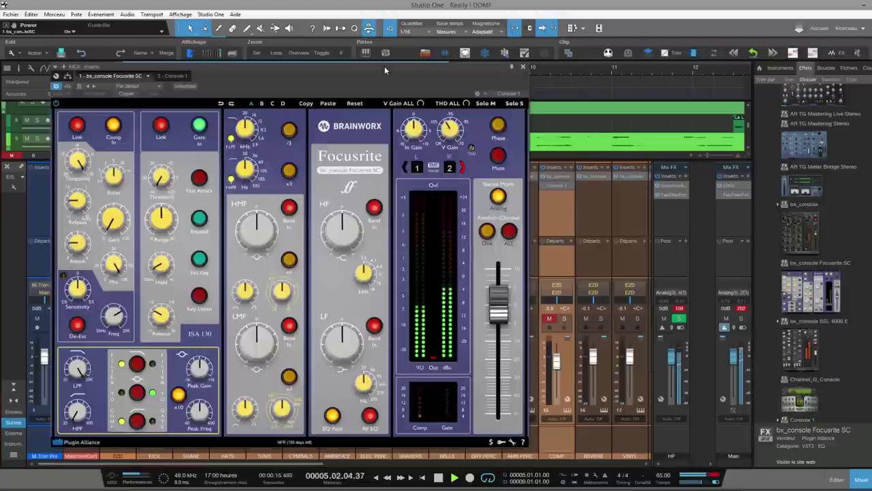
{"action": "left_click_drag", "start_coordinate": [385, 66], "coordinate": [486, 49]}
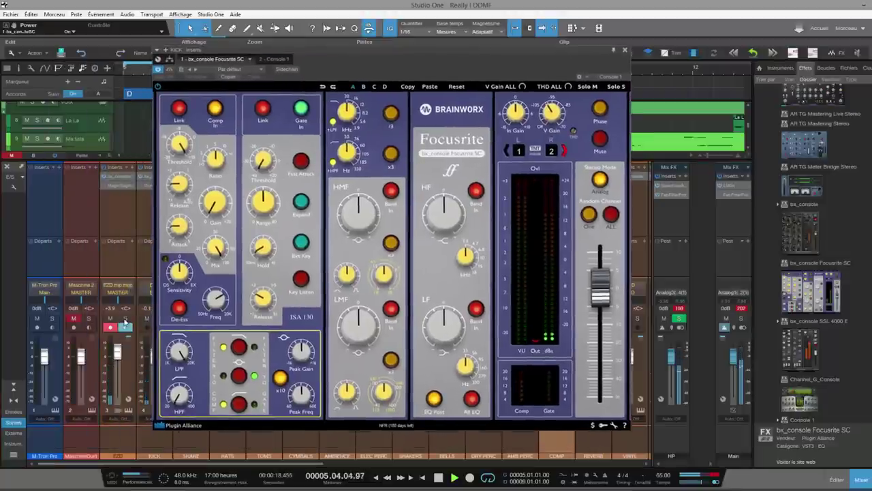
{"action": "left_click_drag", "start_coordinate": [393, 71], "coordinate": [448, 68]}
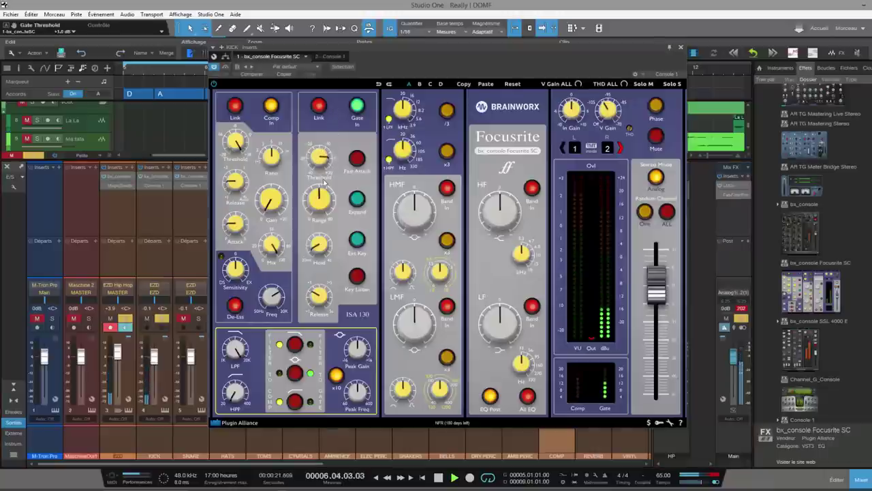
{"action": "left_click_drag", "start_coordinate": [321, 196], "coordinate": [324, 172]}
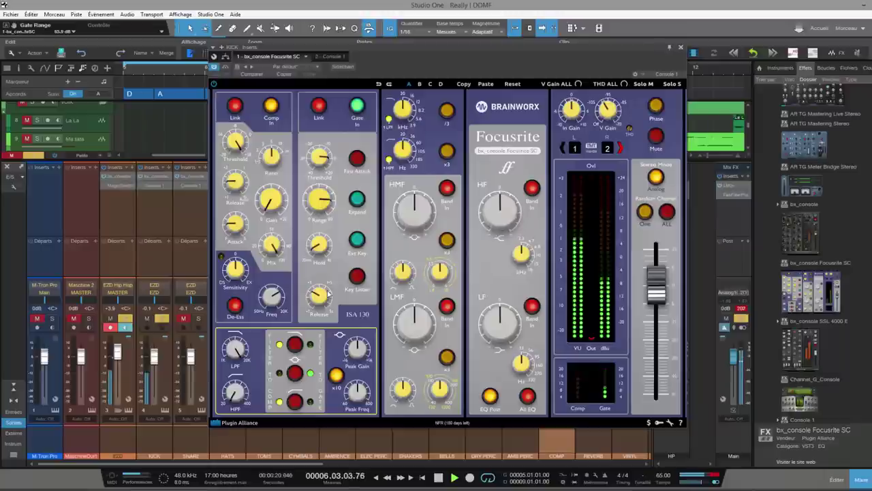
{"action": "mouse_move", "coordinate": [237, 144]}
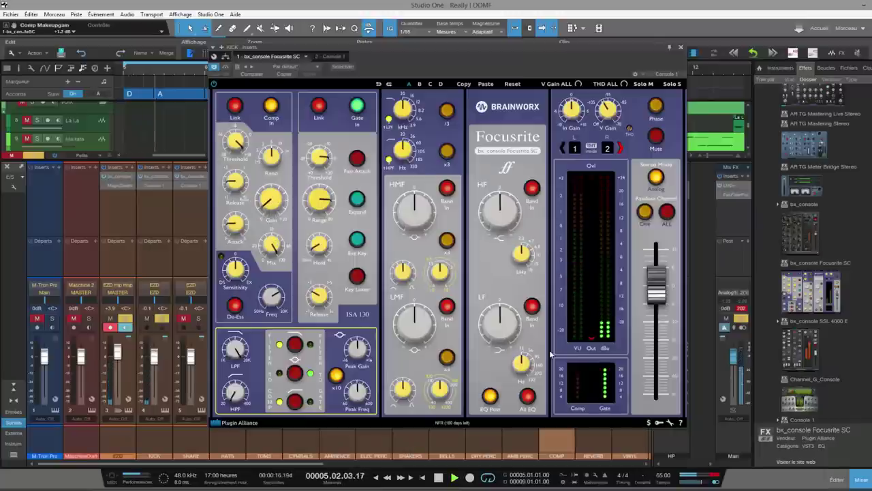
- Boost the kick's LF band in the EQ to about +10.6 dB
{"action": "mouse_move", "coordinate": [526, 366]}
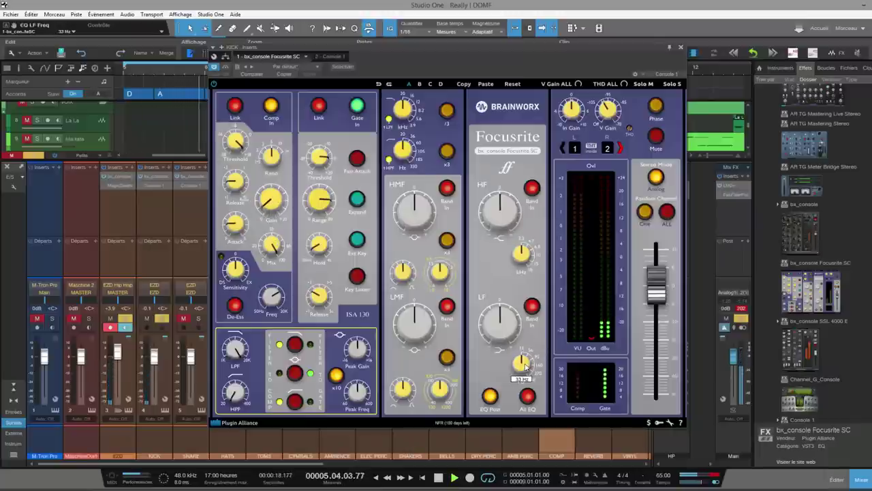
{"action": "mouse_move", "coordinate": [502, 335]}
{"action": "left_mouse_down"}
{"action": "mouse_move", "coordinate": [507, 309]}
{"action": "mouse_move", "coordinate": [517, 333]}
{"action": "left_mouse_up"}
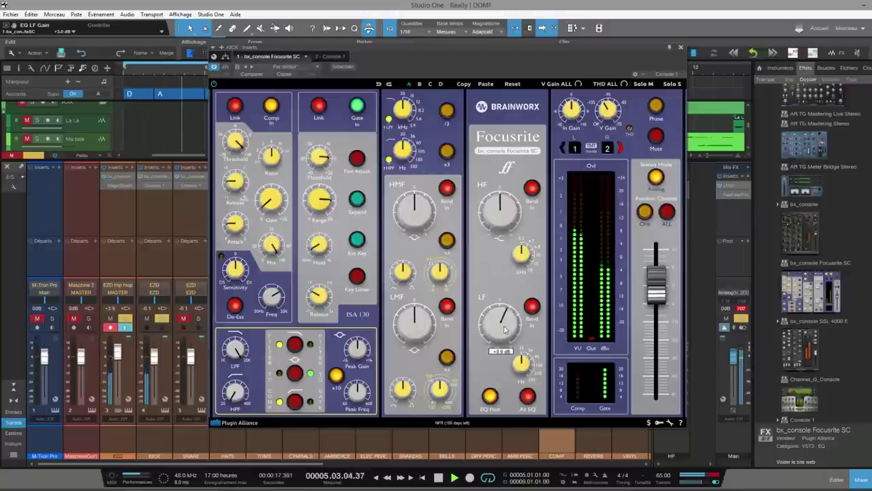
{"action": "mouse_move", "coordinate": [507, 321]}
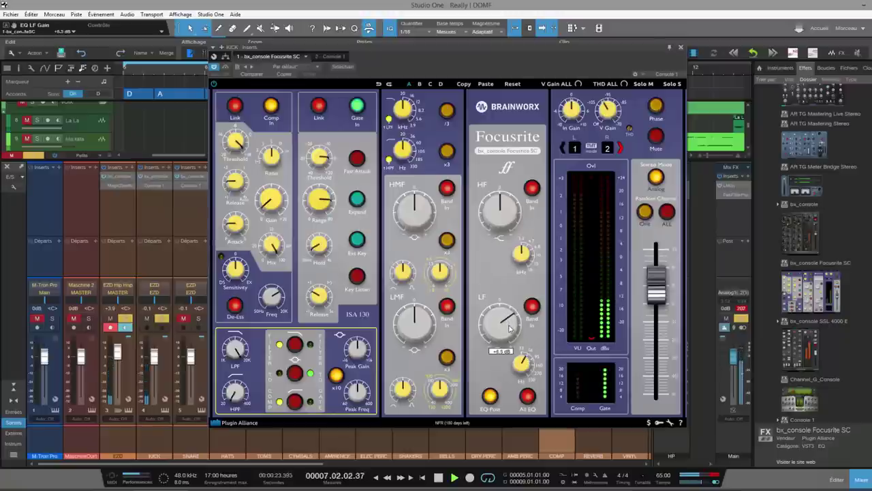
{"action": "scroll", "coordinate": [508, 328], "scroll_direction": "up", "scroll_amount": 4}
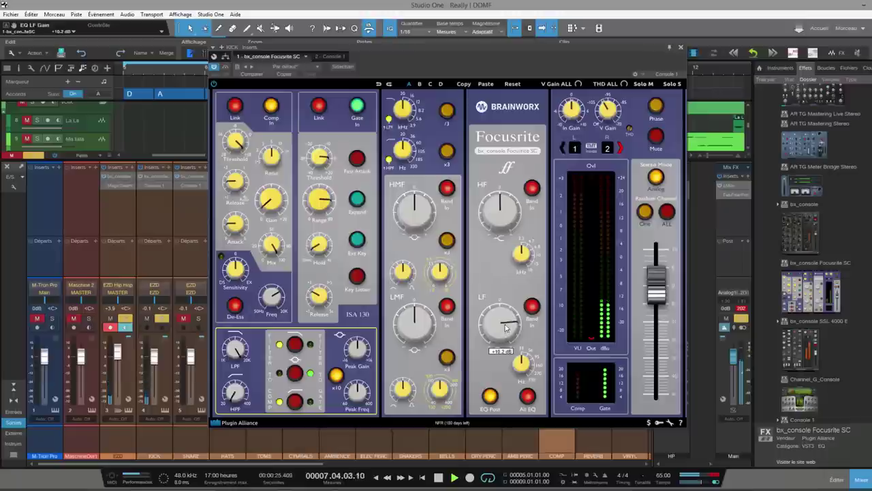
{"action": "scroll", "coordinate": [507, 328], "scroll_direction": "up", "scroll_amount": 1}
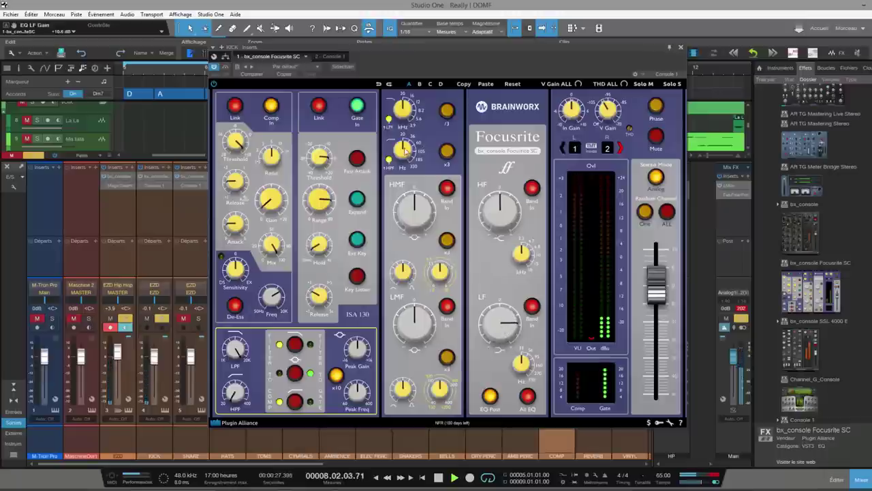
- Raise the kick's high-pass filter frequency and compare the result with the plug-in bypassed
{"action": "mouse_move", "coordinate": [404, 147]}
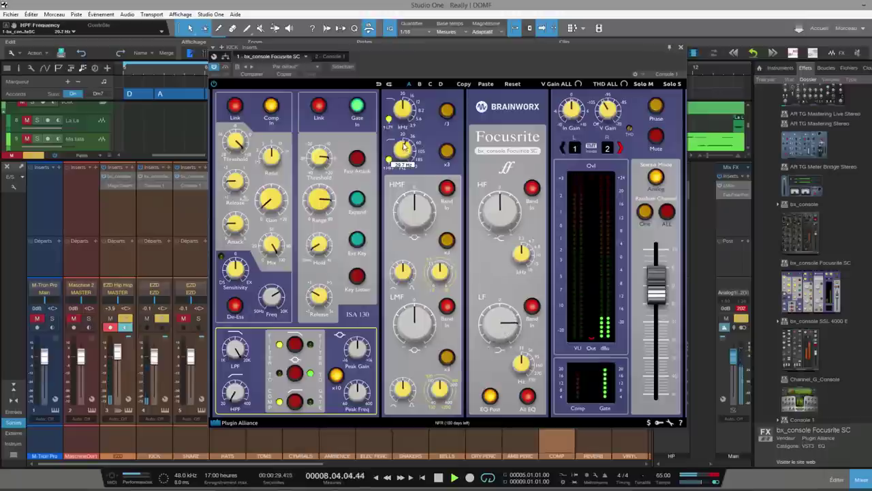
{"action": "scroll", "coordinate": [404, 147], "scroll_direction": "up", "scroll_amount": 2}
{"action": "scroll", "coordinate": [404, 147], "scroll_direction": "up", "scroll_amount": 1}
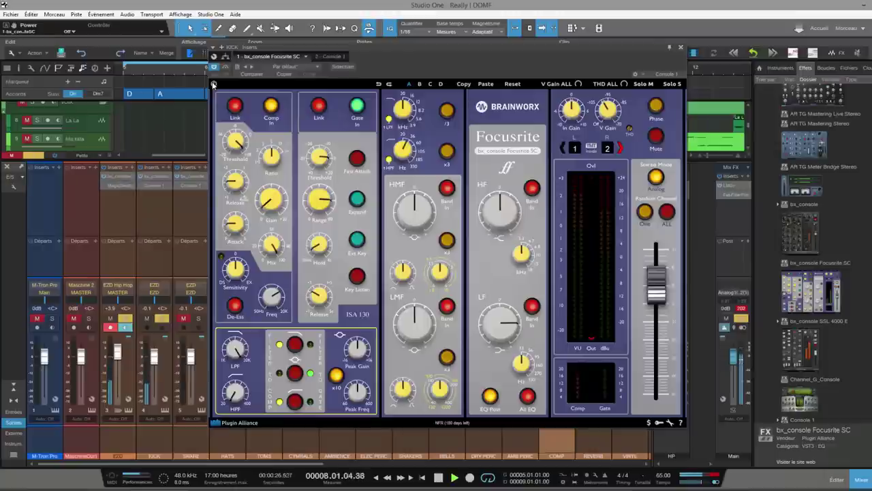
- Set the kick's compressor makeup gain to +0.5 dB, reduce the LF boost and set the high-pass frequency to 31.6 Hz
{"action": "mouse_move", "coordinate": [271, 202]}
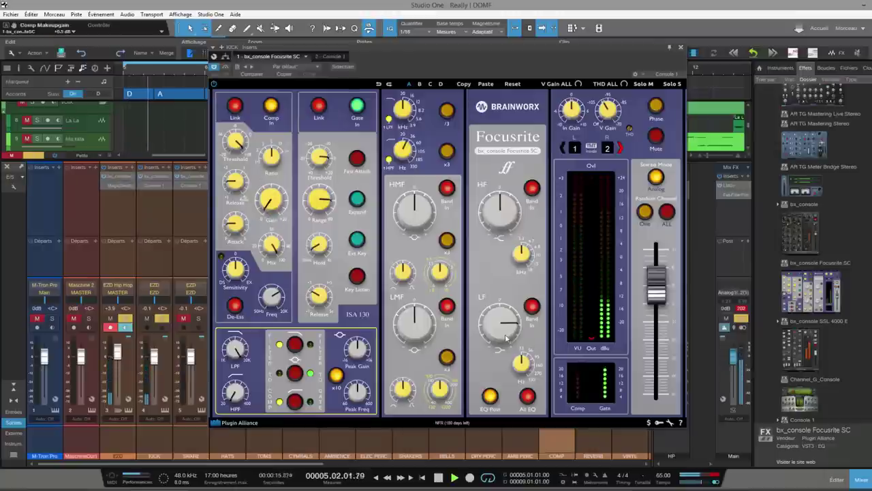
{"action": "mouse_move", "coordinate": [506, 337]}
{"action": "scroll", "coordinate": [506, 338], "scroll_direction": "up", "scroll_amount": 10}
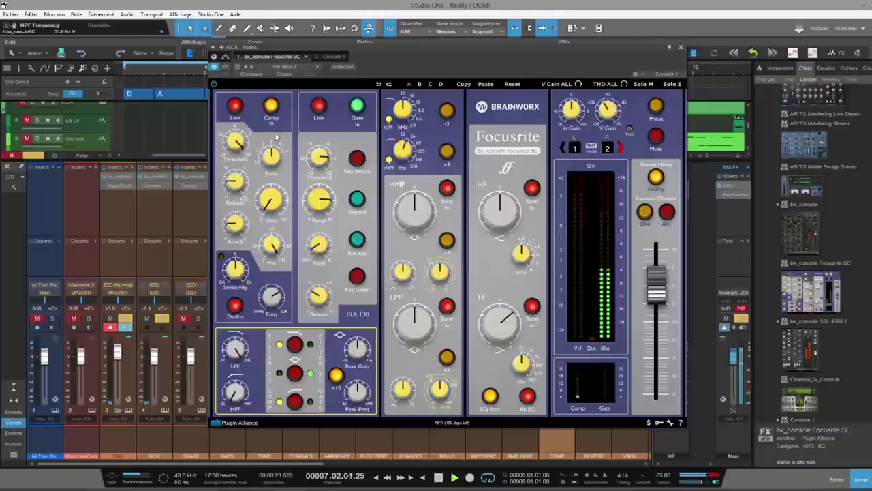
- Switch the kick plug-in's meter to input and compare with bypass, clear the drum solos and close the plug-in window
{"action": "left_click", "coordinate": [591, 348]}
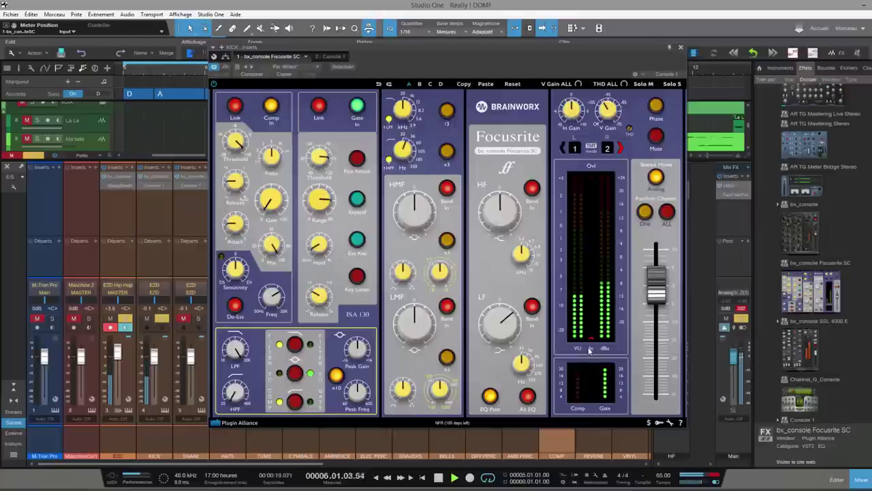
{"action": "left_click", "coordinate": [590, 348]}
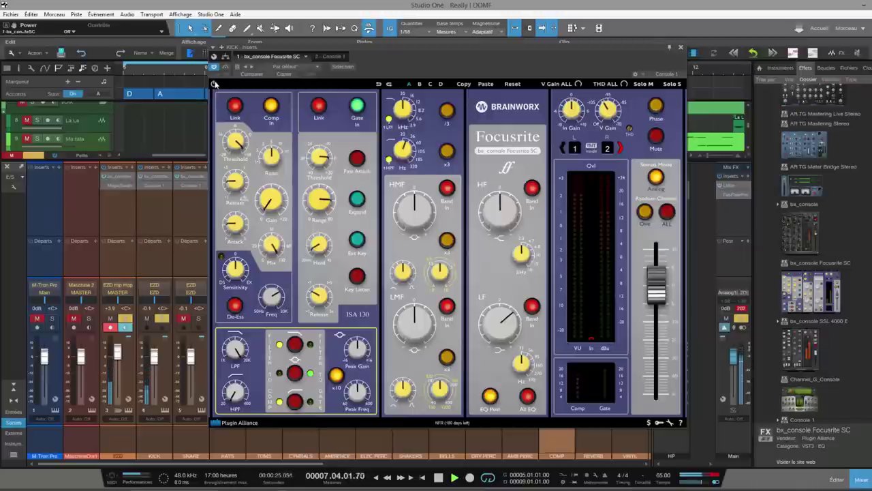
{"action": "left_click", "coordinate": [128, 319]}
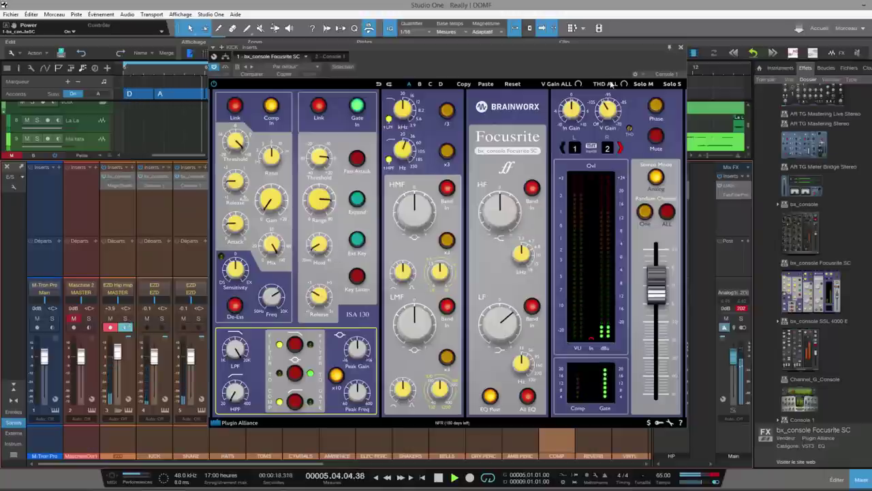
{"action": "left_click", "coordinate": [680, 46]}
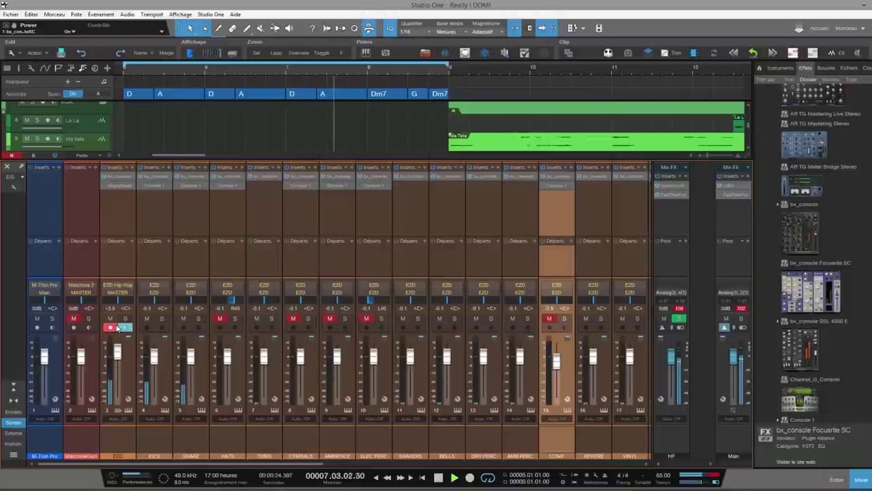
- Set the kick's compressor threshold to +12.2 dB and the EZD drum bus compressor's makeup gain to +1.3 dB
{"action": "left_click", "coordinate": [157, 178]}
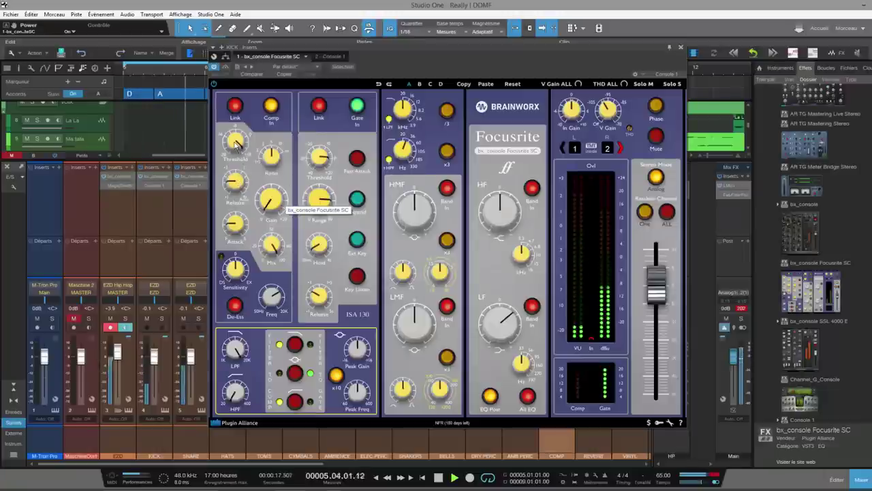
{"action": "mouse_move", "coordinate": [235, 144]}
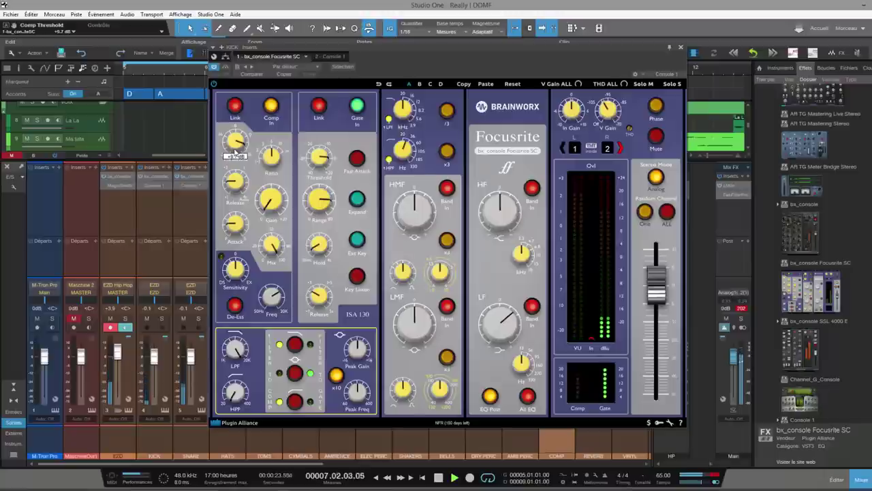
{"action": "left_click_drag", "start_coordinate": [231, 154], "coordinate": [235, 137]}
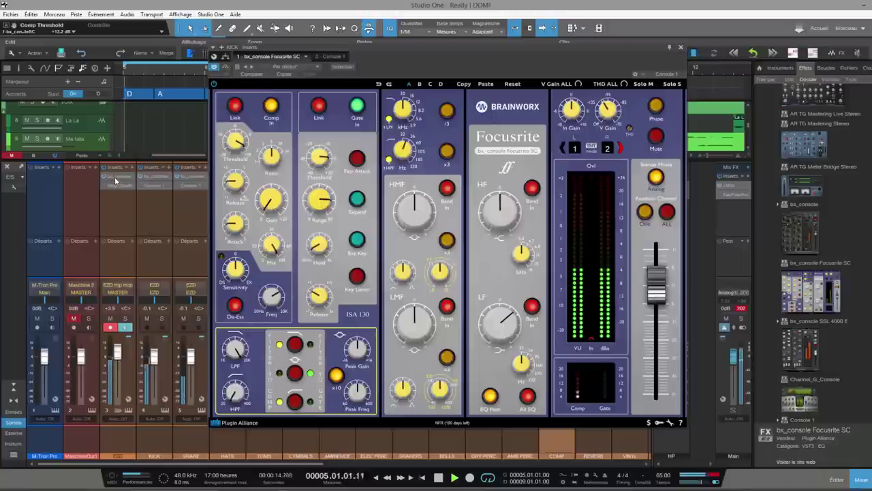
{"action": "left_click_drag", "start_coordinate": [271, 202], "coordinate": [270, 198]}
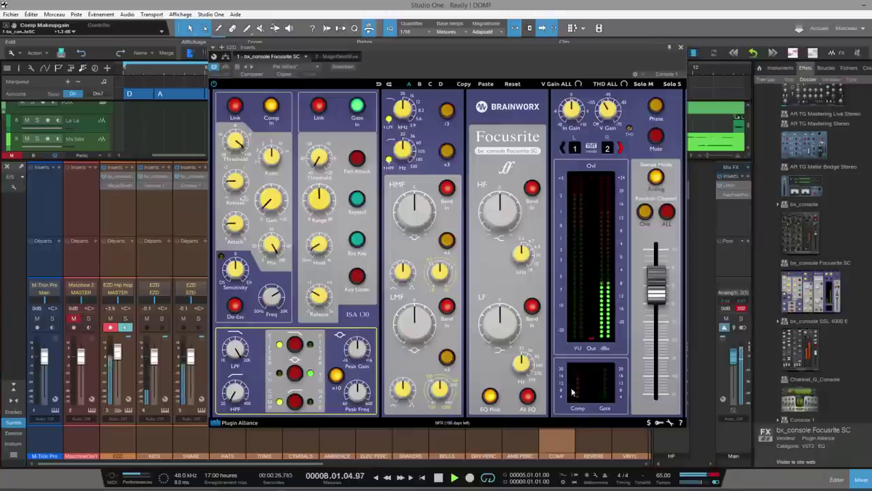
- Arrange the kick and EZD drum bus plug-in windows side by side and set the kick's compressor makeup gain to +1.2 dB
{"action": "left_click_drag", "start_coordinate": [639, 44], "coordinate": [845, 32]}
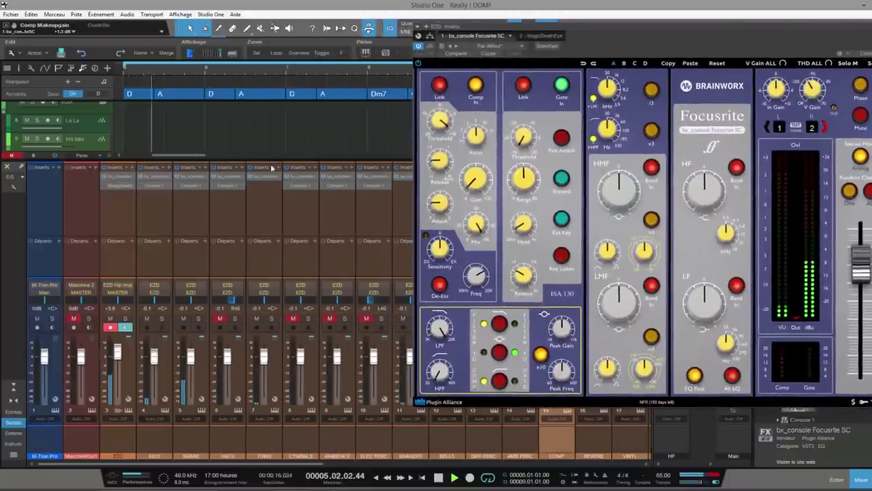
{"action": "left_click", "coordinate": [155, 179]}
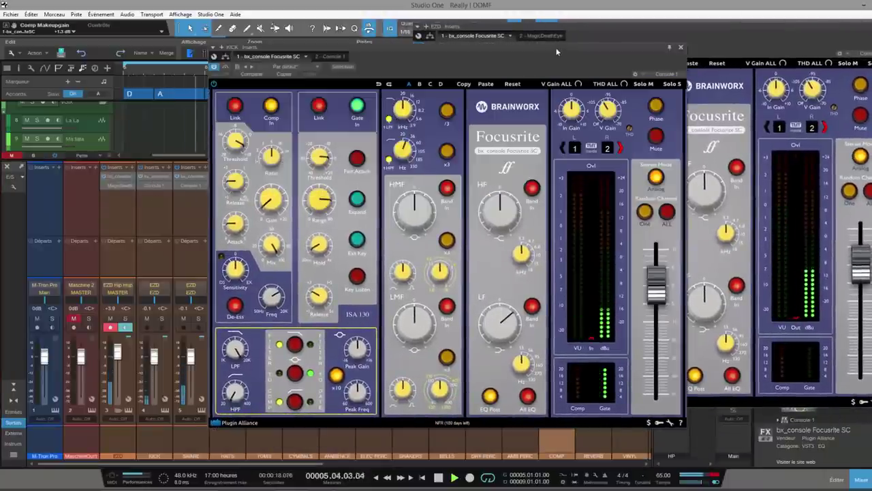
{"action": "left_click_drag", "start_coordinate": [551, 41], "coordinate": [353, 41]}
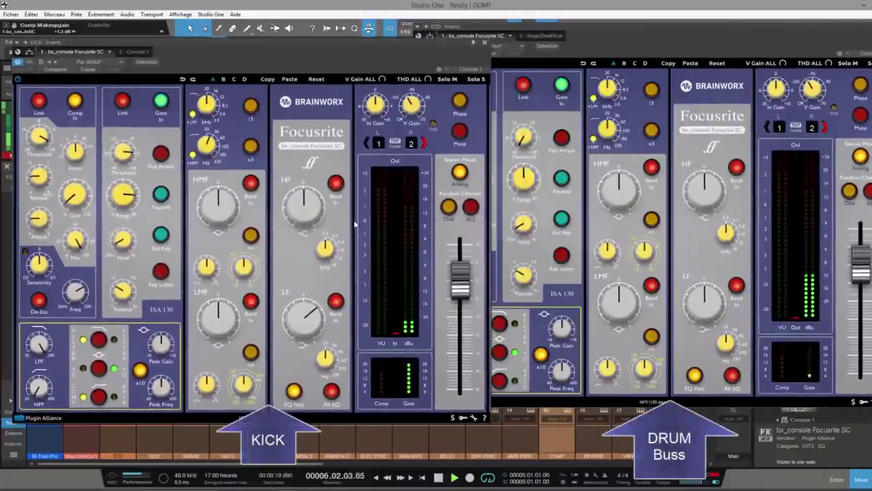
{"action": "left_click_drag", "start_coordinate": [68, 198], "coordinate": [75, 184]}
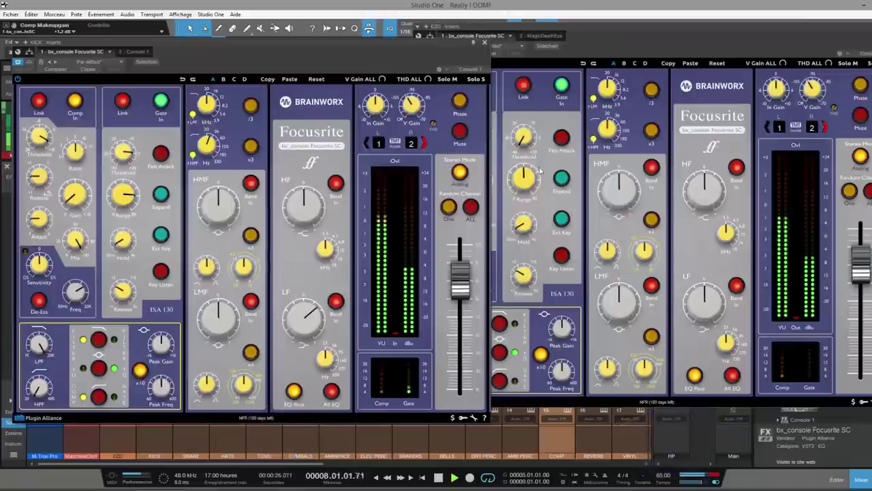
- Set the drum bus compressor's release to 0.2 s and shorten its attack
{"action": "left_click", "coordinate": [443, 162]}
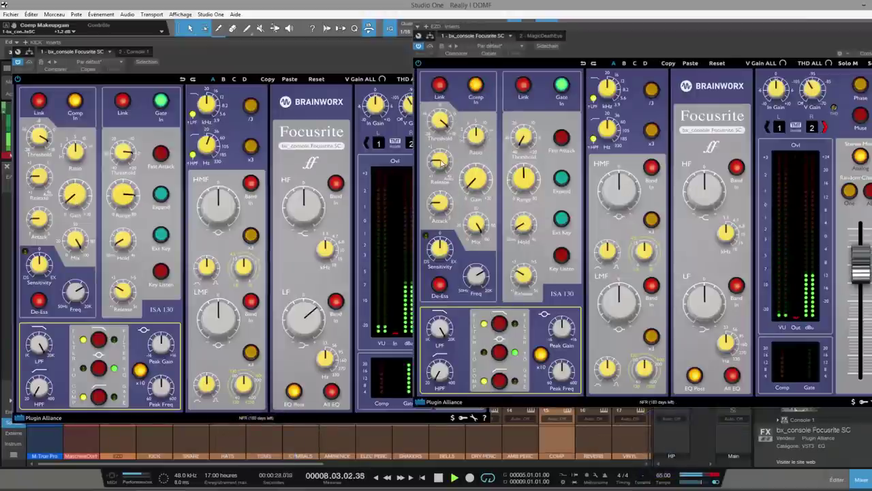
{"action": "left_click_drag", "start_coordinate": [441, 162], "coordinate": [443, 155]}
{"action": "left_click_drag", "start_coordinate": [433, 196], "coordinate": [421, 275]}
{"action": "left_click_drag", "start_coordinate": [442, 164], "coordinate": [440, 198]}
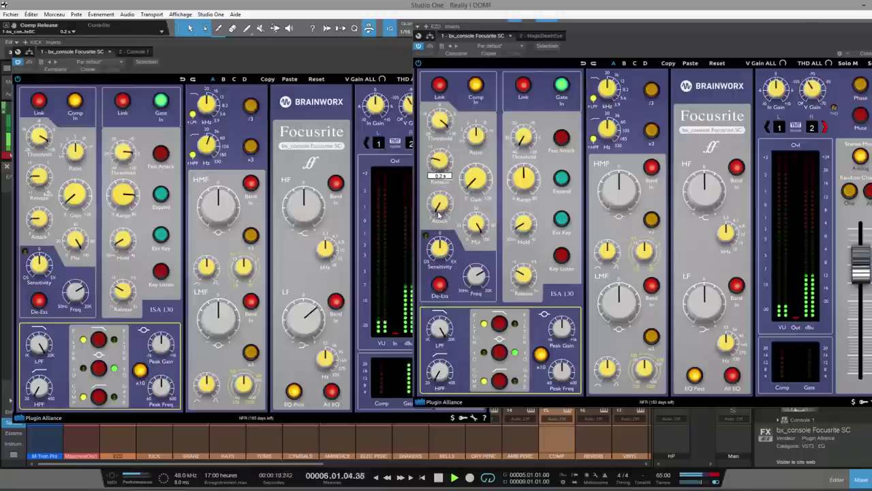
- Set the kick's compressor makeup gain to +1.0 dB and close the drum bus plug-in window
{"action": "left_click", "coordinate": [74, 199]}
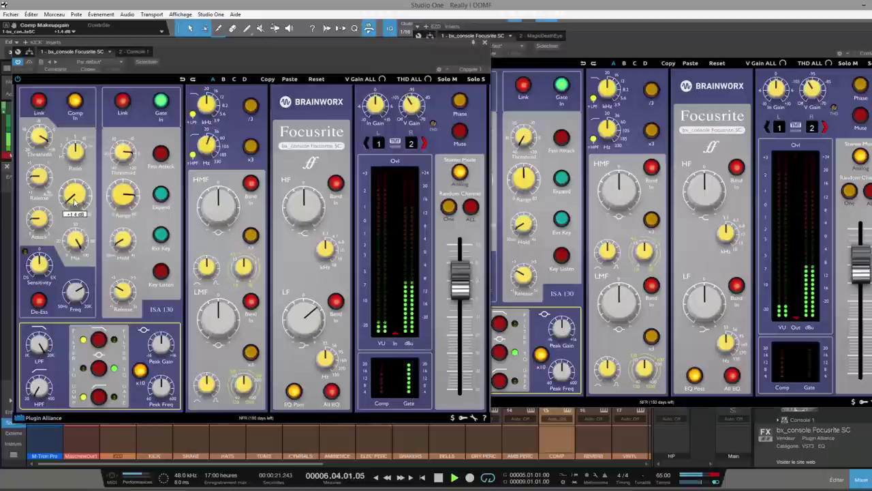
{"action": "left_click_drag", "start_coordinate": [74, 199], "coordinate": [75, 201]}
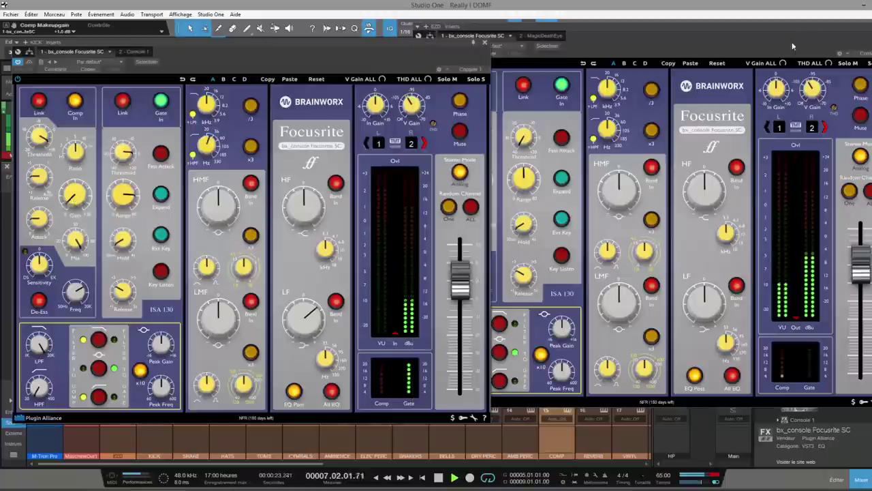
{"action": "left_click", "coordinate": [493, 168]}
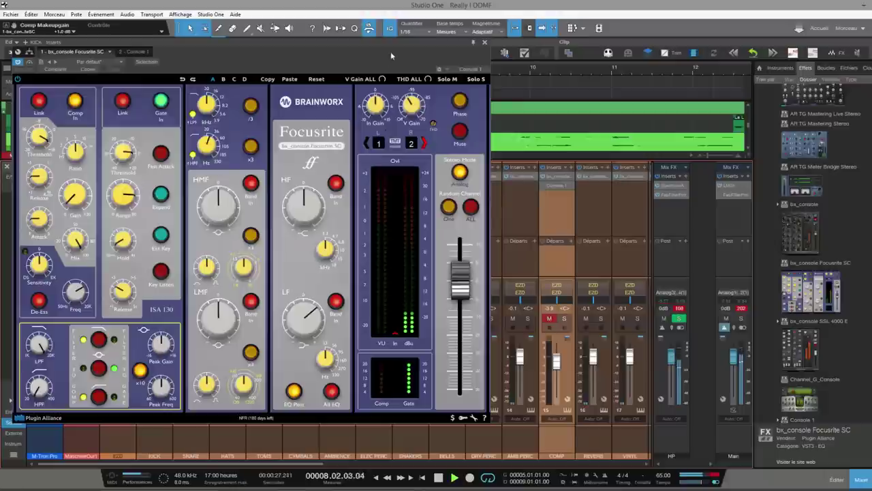
- Move the kick plug-in window aside and open the bx_console Focusrite SC on the LOOP channel
{"action": "left_click_drag", "start_coordinate": [401, 43], "coordinate": [276, 132]}
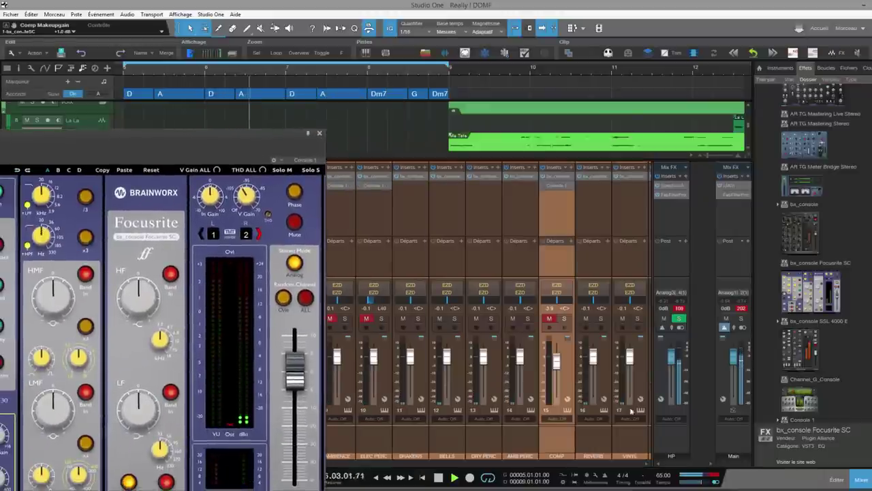
{"action": "scroll", "coordinate": [555, 181], "scroll_direction": "right", "scroll_amount": 4}
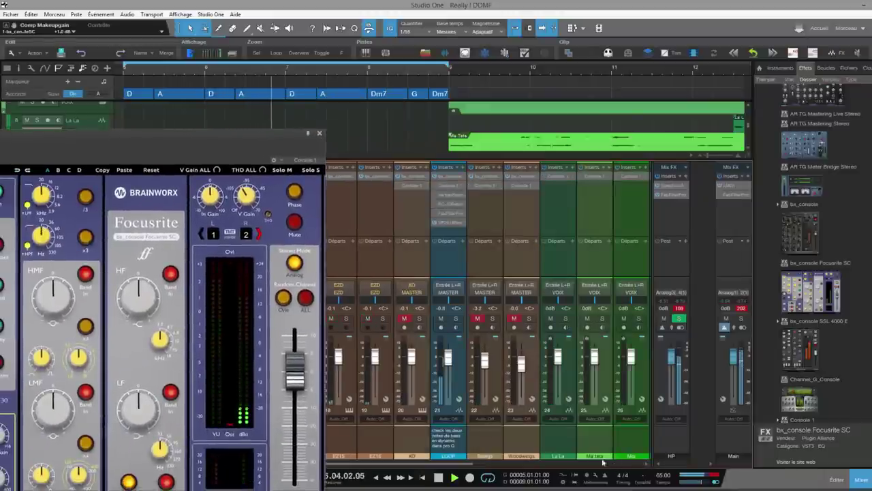
{"action": "left_click", "coordinate": [446, 176]}
{"action": "left_click_drag", "start_coordinate": [410, 95], "coordinate": [532, 66]}
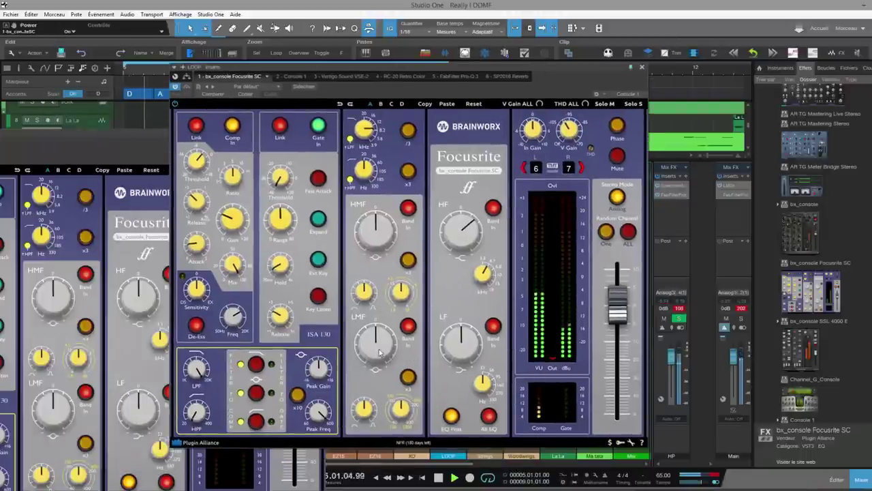
- Boost the loop's HMF band by about 5 dB at 2.7 kHz and lower the plug-in's output fader slightly
{"action": "mouse_move", "coordinate": [387, 353]}
{"action": "left_mouse_down"}
{"action": "mouse_move", "coordinate": [383, 332]}
{"action": "mouse_move", "coordinate": [383, 355]}
{"action": "left_mouse_up"}
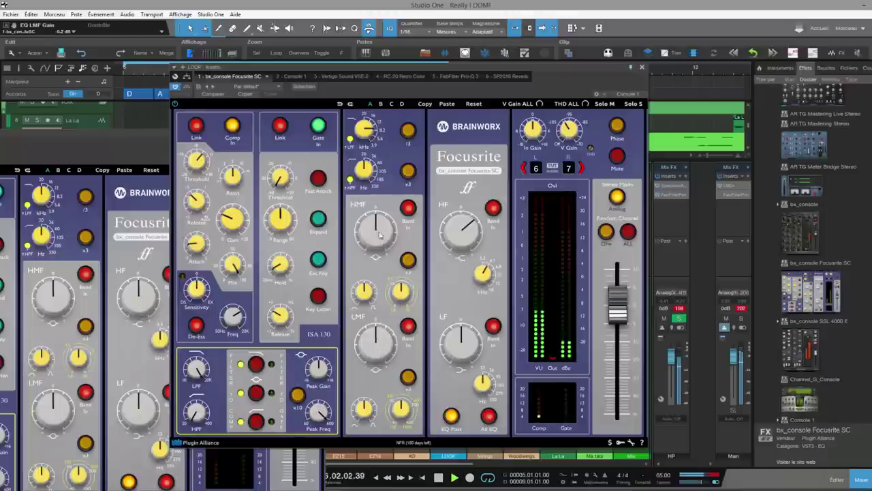
{"action": "left_click_drag", "start_coordinate": [380, 235], "coordinate": [383, 221]}
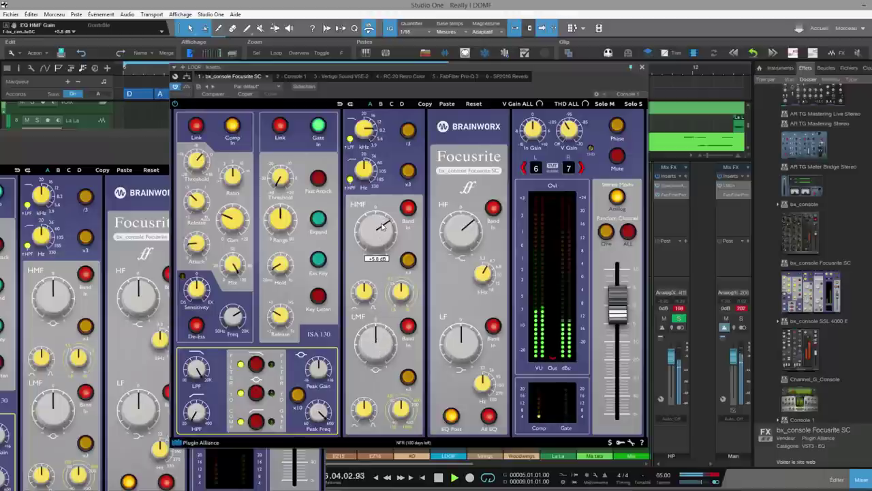
{"action": "left_click_drag", "start_coordinate": [383, 228], "coordinate": [382, 229]}
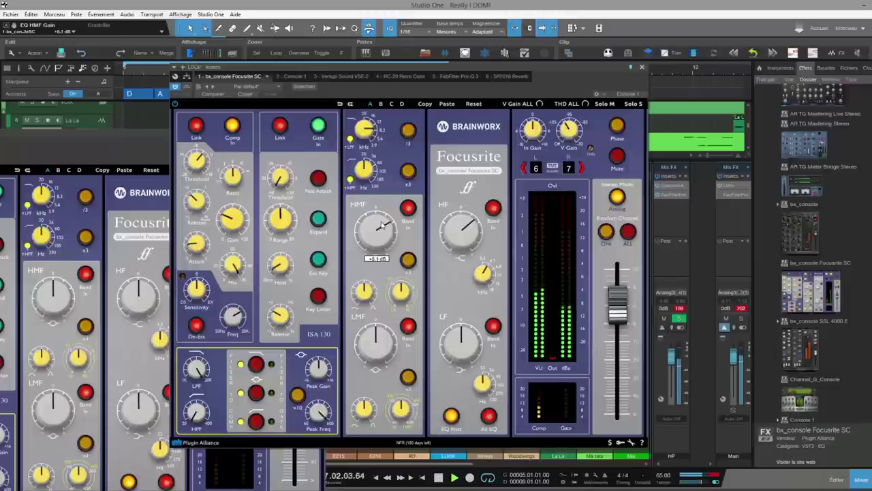
{"action": "mouse_move", "coordinate": [399, 293]}
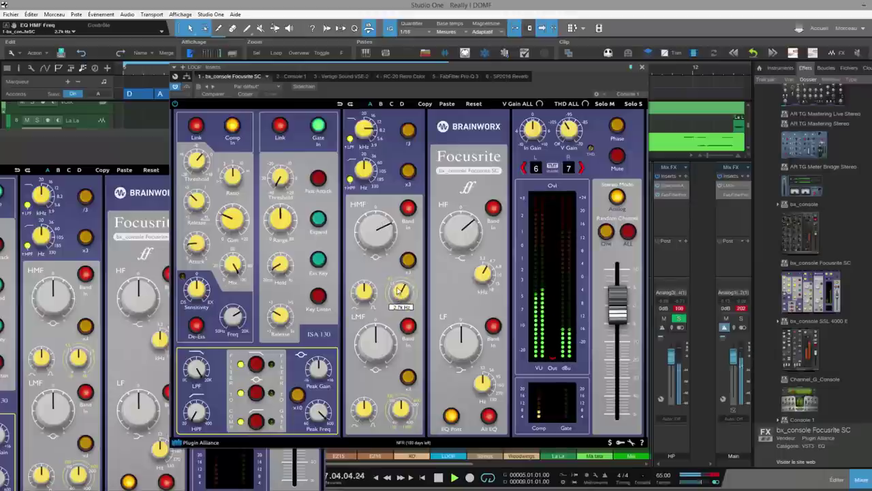
{"action": "mouse_move", "coordinate": [386, 243]}
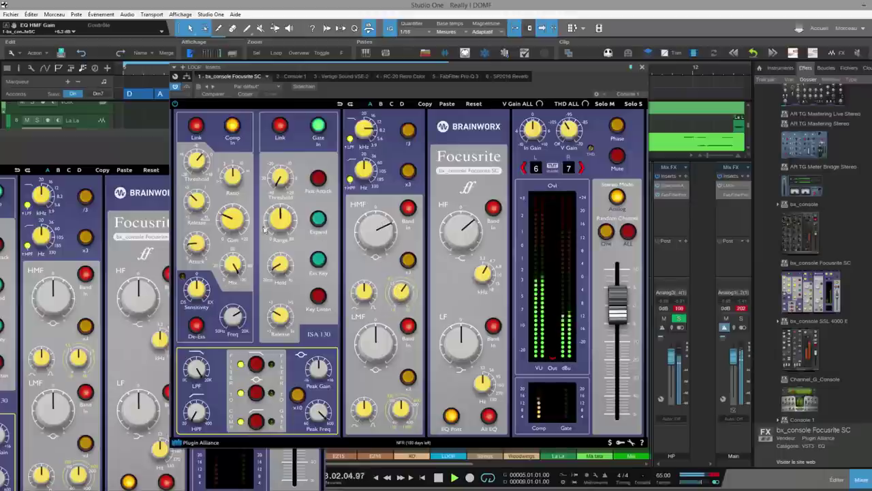
{"action": "left_click_drag", "start_coordinate": [614, 299], "coordinate": [614, 307]}
- Raise the loop's LMF frequency, set its Q to 2.4 and gain to -1.4 dB, and close the plug-in window
{"action": "mouse_move", "coordinate": [400, 409]}
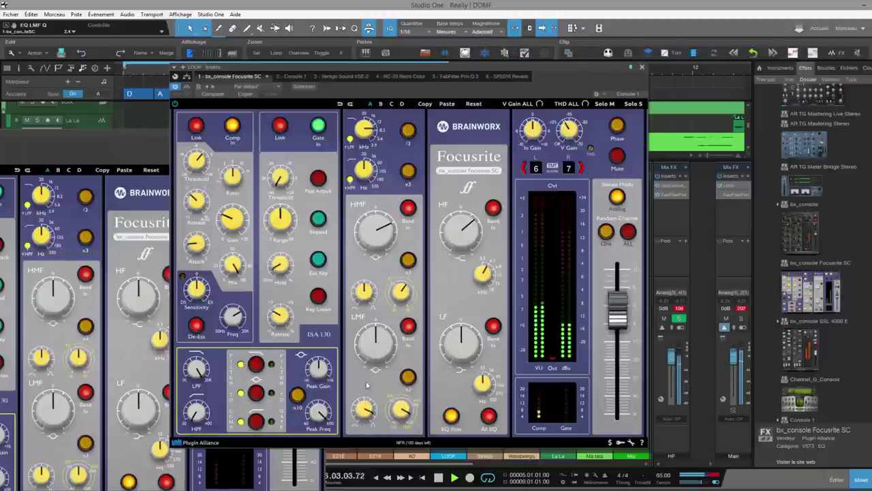
{"action": "mouse_move", "coordinate": [374, 339]}
{"action": "scroll", "coordinate": [374, 343], "scroll_direction": "down", "scroll_amount": 3}
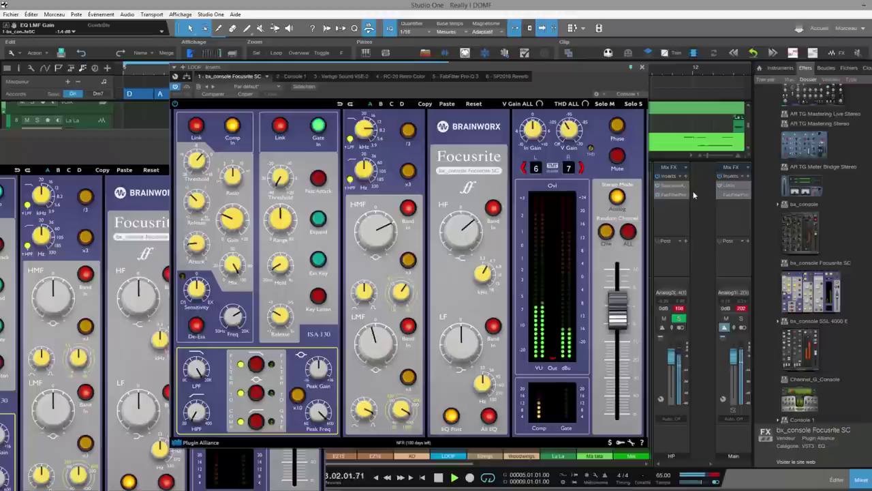
{"action": "left_click", "coordinate": [644, 68]}
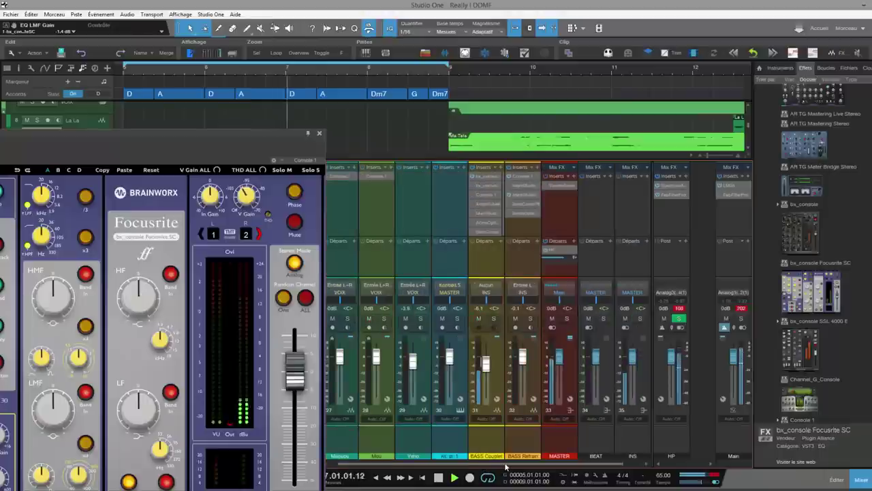
- Open the bx_console Focusrite SC on BASS Couplet, boost its HMF band to about +11.8 dB and tune the frequency to 1.0 kHz
{"action": "left_click", "coordinate": [488, 179]}
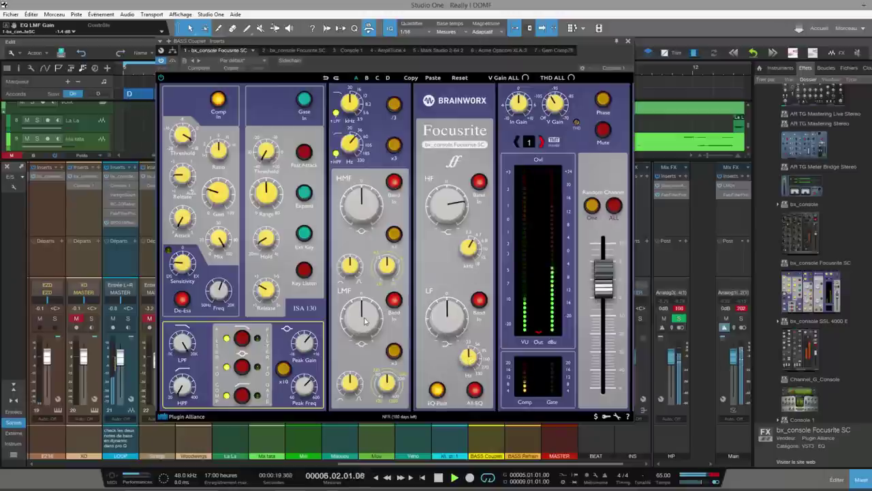
{"action": "mouse_move", "coordinate": [365, 214]}
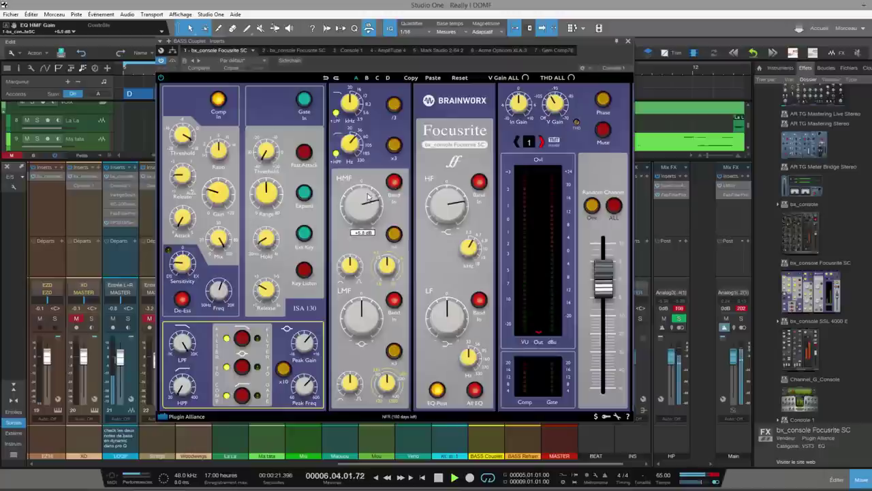
{"action": "left_click_drag", "start_coordinate": [369, 194], "coordinate": [369, 183]}
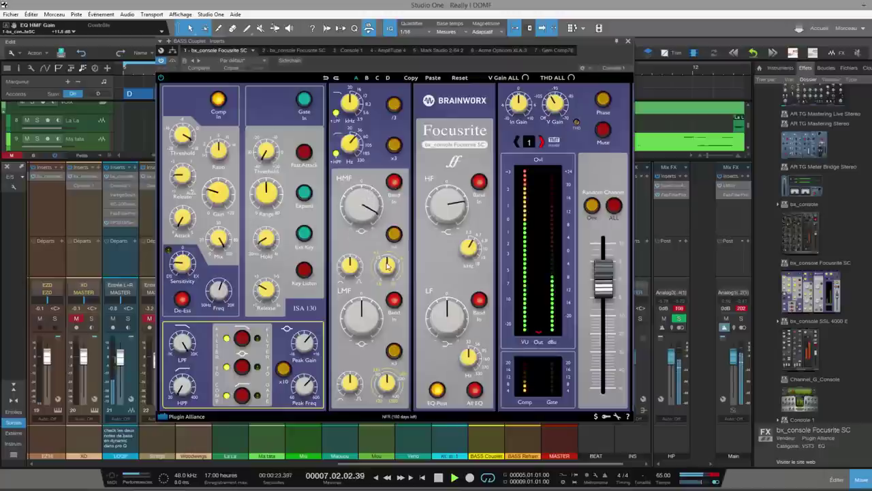
{"action": "mouse_move", "coordinate": [387, 267]}
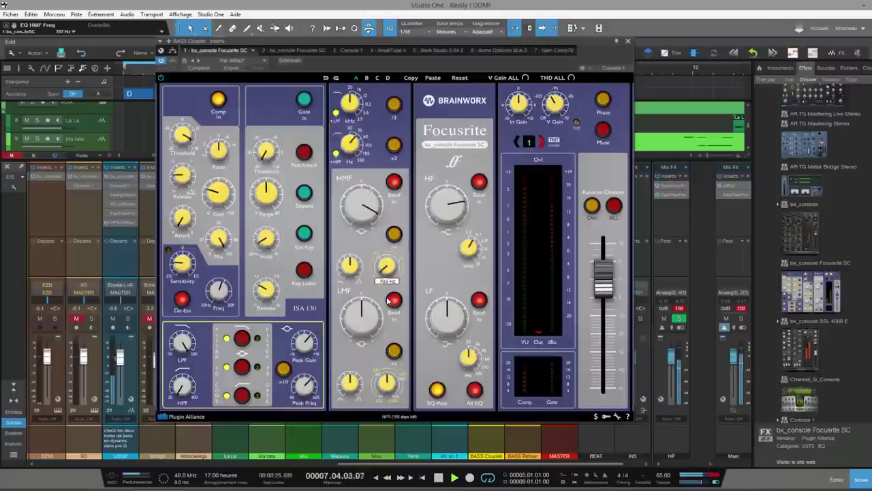
{"action": "left_click_drag", "start_coordinate": [387, 301], "coordinate": [387, 294]}
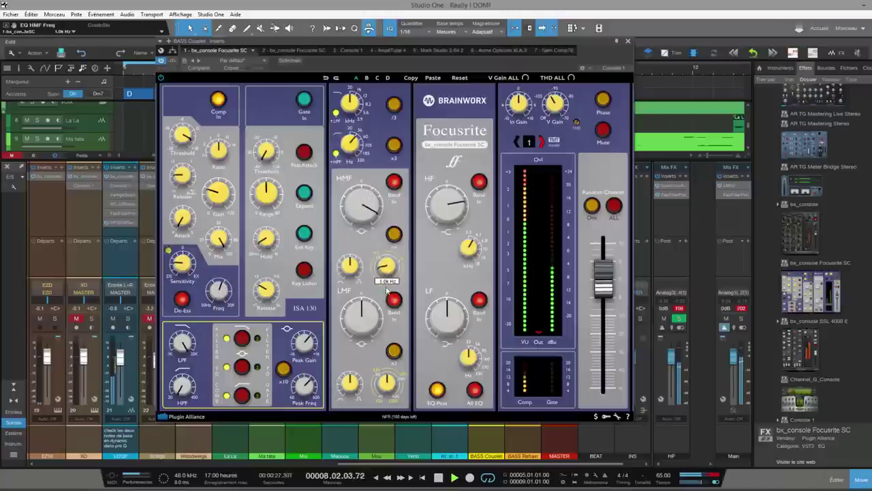
- Reduce the bass's HMF gain to +2.9 dB, raise the LF frequency and cut the LF band to -1.9 dB
{"action": "left_click_drag", "start_coordinate": [368, 212], "coordinate": [366, 240]}
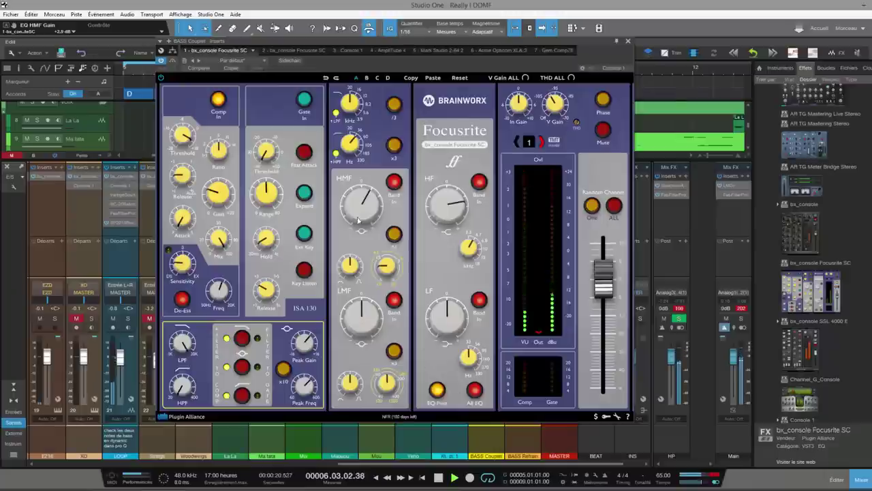
{"action": "left_click_drag", "start_coordinate": [470, 358], "coordinate": [449, 328]}
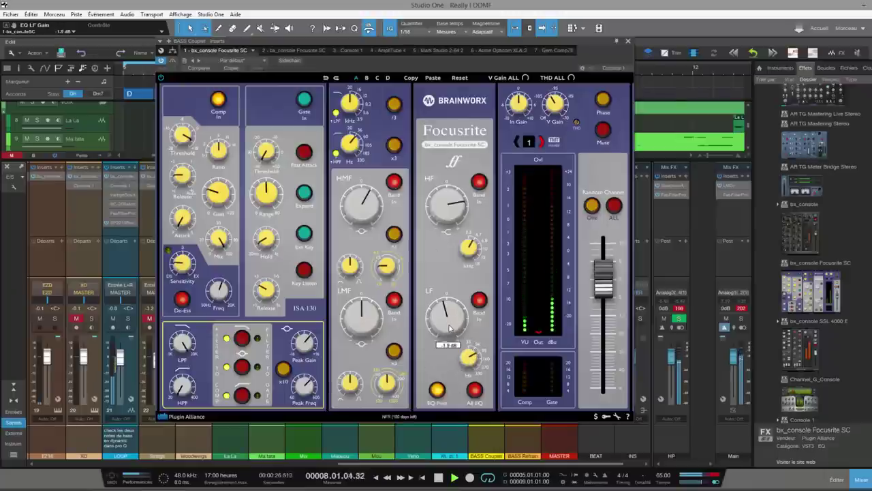
- Set the bass compressor's makeup gain to +5.4 dB and close its plug-in window
{"action": "scroll", "coordinate": [449, 327], "scroll_direction": "up", "scroll_amount": 1}
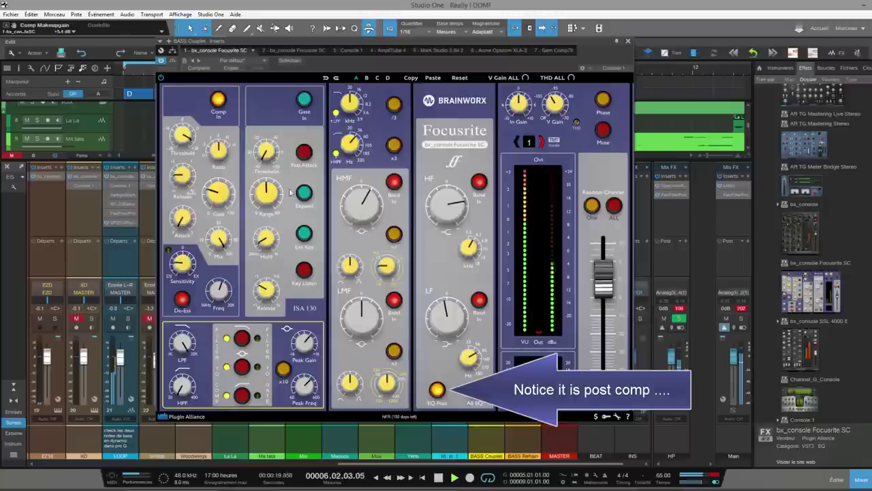
{"action": "left_click", "coordinate": [628, 41]}
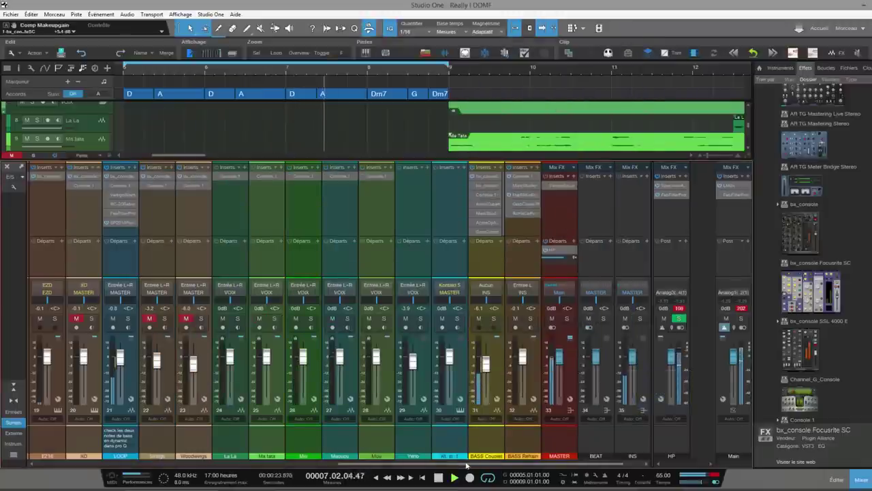
- Open the bx_console Focusrite SC on SNARE and boost its HMF band +2.5 dB at 4.4 kHz with a Q of 1.0
{"action": "scroll", "coordinate": [433, 466], "scroll_direction": "left", "scroll_amount": 1}
{"action": "left_click_drag", "start_coordinate": [433, 466], "coordinate": [313, 466]}
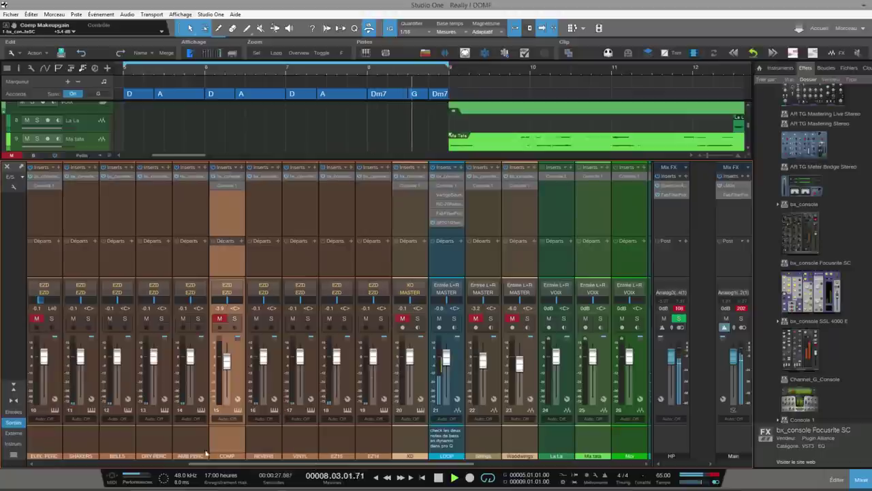
{"action": "left_click_drag", "start_coordinate": [316, 463], "coordinate": [41, 464]}
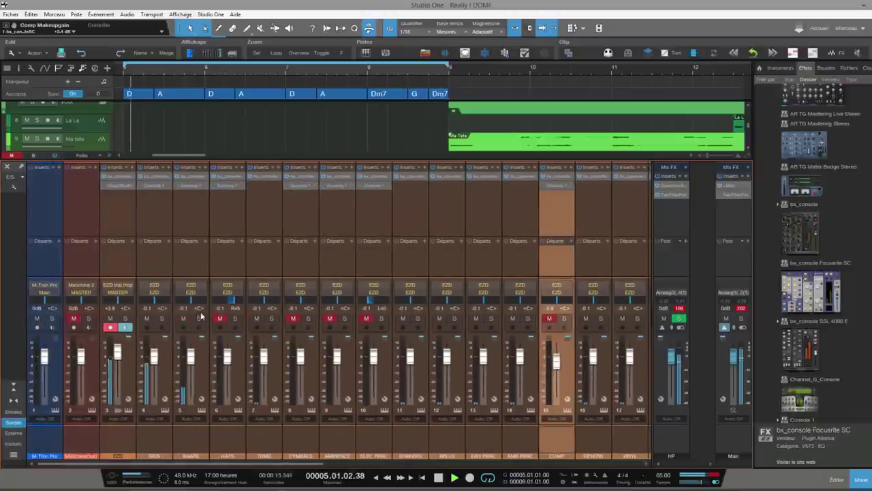
{"action": "left_click", "coordinate": [193, 178]}
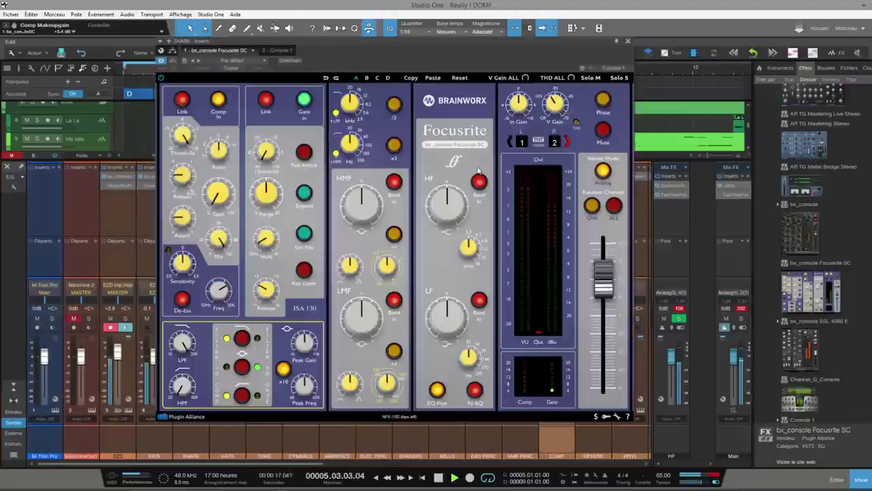
{"action": "mouse_move", "coordinate": [365, 208]}
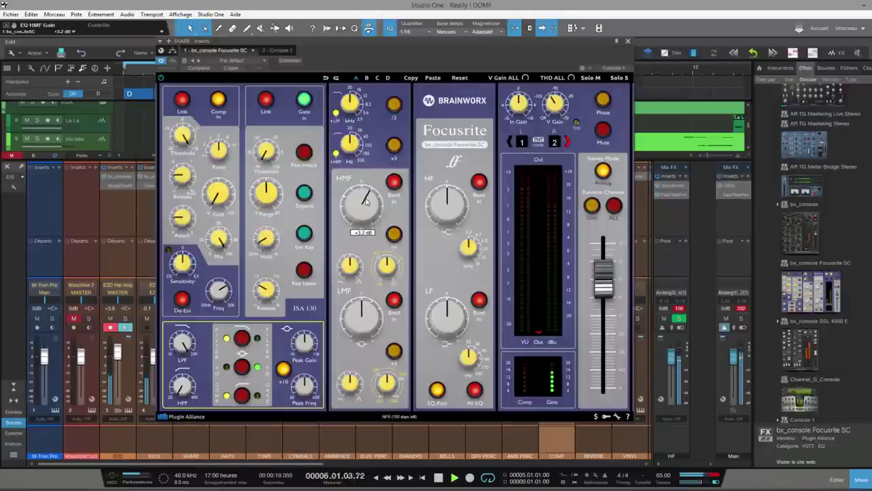
{"action": "left_click_drag", "start_coordinate": [365, 201], "coordinate": [367, 206]}
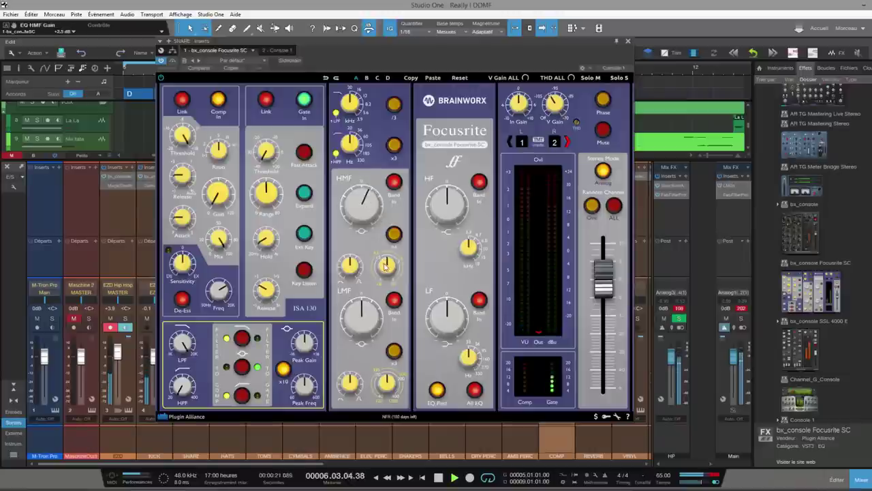
{"action": "mouse_move", "coordinate": [386, 260]}
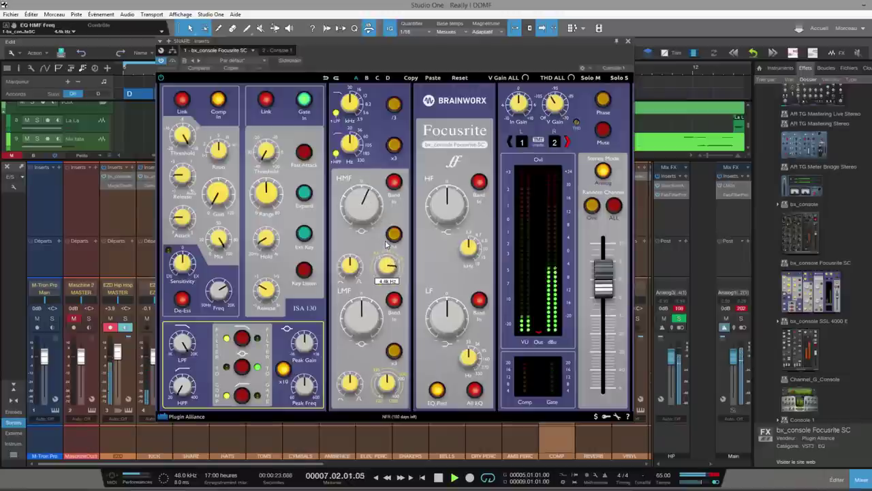
{"action": "mouse_move", "coordinate": [351, 276]}
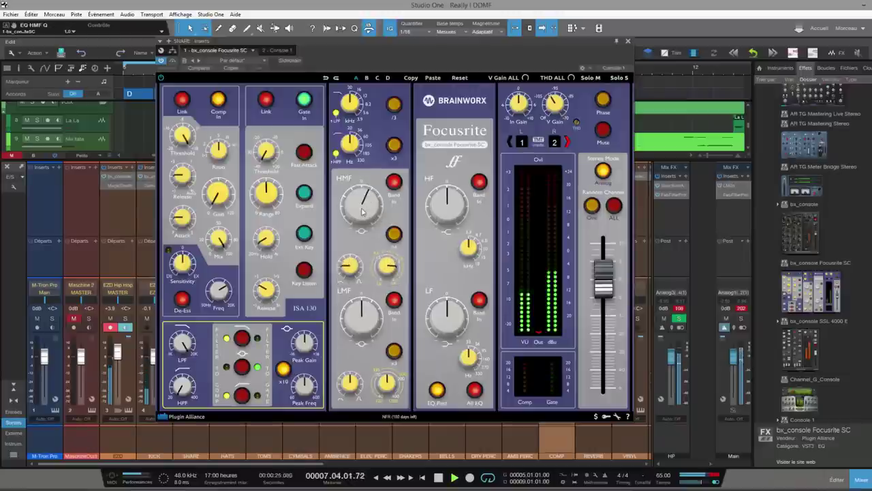
{"action": "mouse_move", "coordinate": [363, 211]}
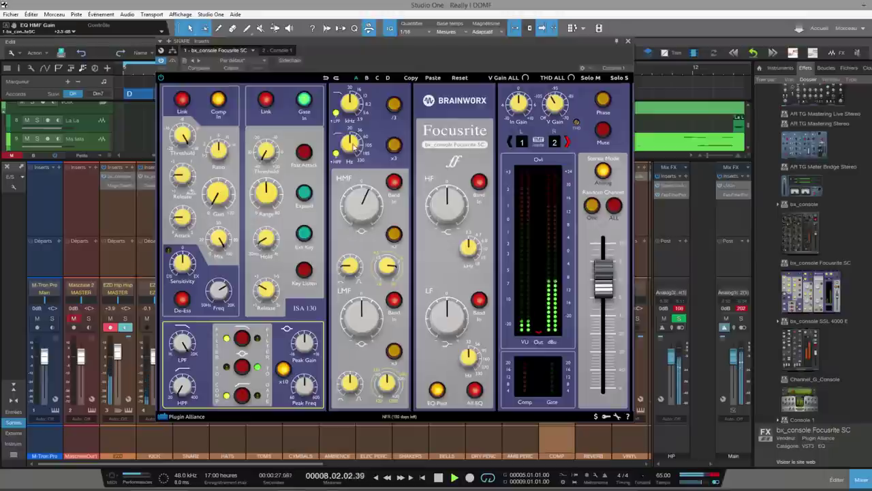
- Set the snare's high-pass filter to about 134 Hz and sweep a strong LMF boost around 132 Hz to tune its frequency
{"action": "mouse_move", "coordinate": [350, 143]}
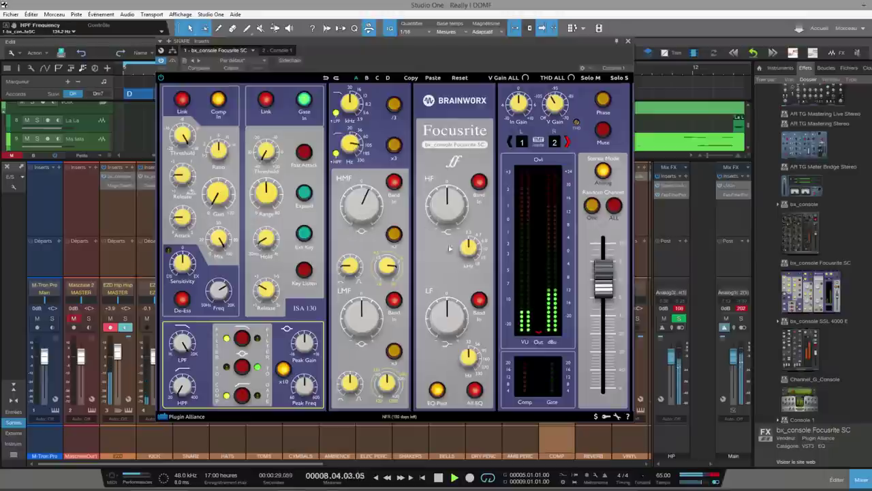
{"action": "mouse_move", "coordinate": [468, 354]}
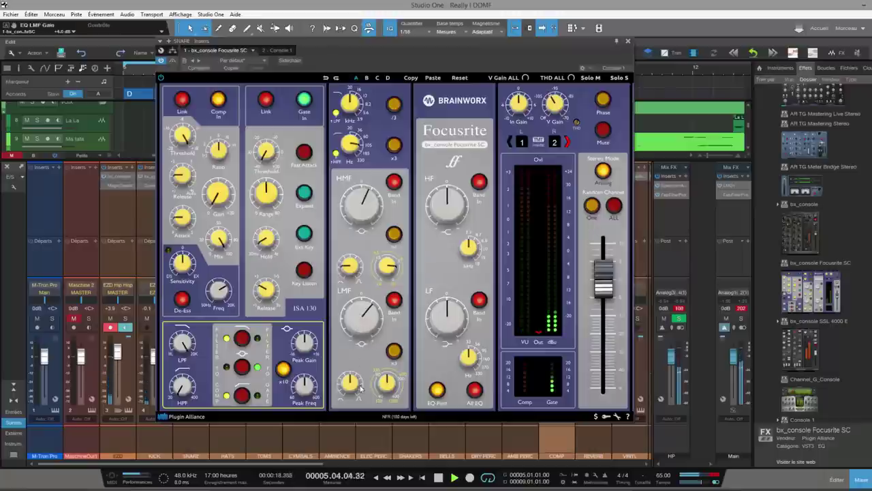
{"action": "mouse_move", "coordinate": [351, 376]}
{"action": "left_click_drag", "start_coordinate": [367, 322], "coordinate": [368, 300]}
{"action": "mouse_move", "coordinate": [389, 383]}
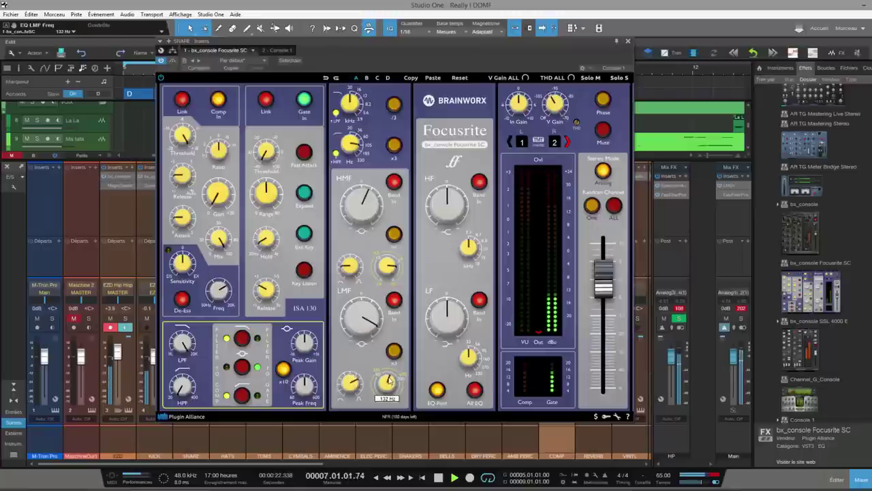
{"action": "mouse_move", "coordinate": [390, 376]}
{"action": "left_mouse_down"}
{"action": "mouse_move", "coordinate": [387, 391]}
{"action": "mouse_move", "coordinate": [387, 384]}
{"action": "left_mouse_up"}
- Reduce the snare's LMF gain to about +5 dB and boost the HF band slightly at 18.0 kHz
{"action": "left_click_drag", "start_coordinate": [372, 340], "coordinate": [372, 335]}
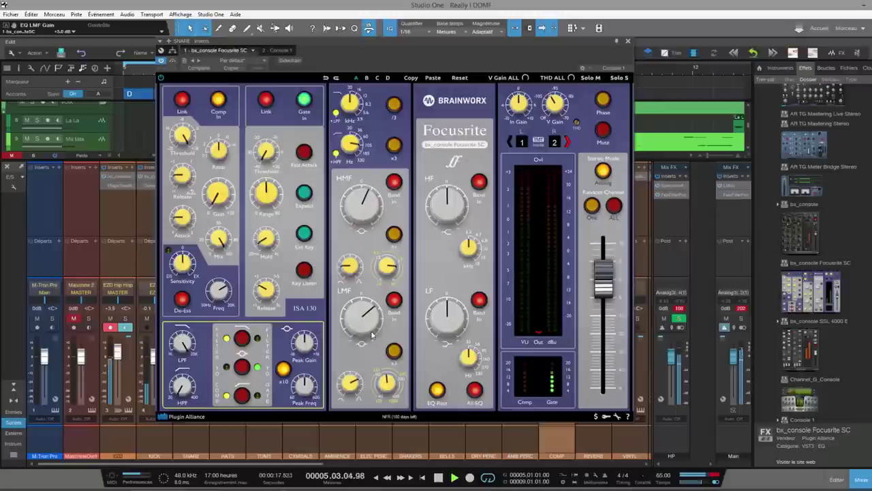
{"action": "left_click_drag", "start_coordinate": [372, 334], "coordinate": [369, 329]}
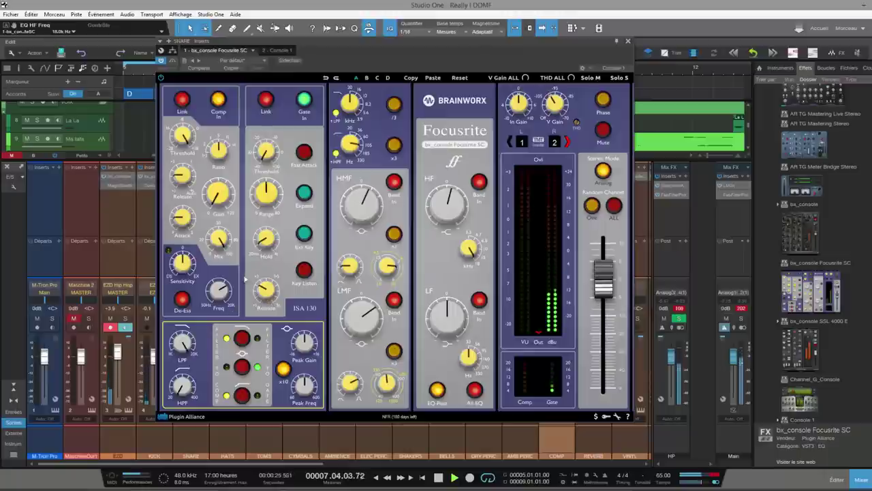
- Compress the snare with a +13.3 dB threshold, a 2.0:1 ratio and a lower attack, and raise the makeup gain
{"action": "mouse_move", "coordinate": [185, 141]}
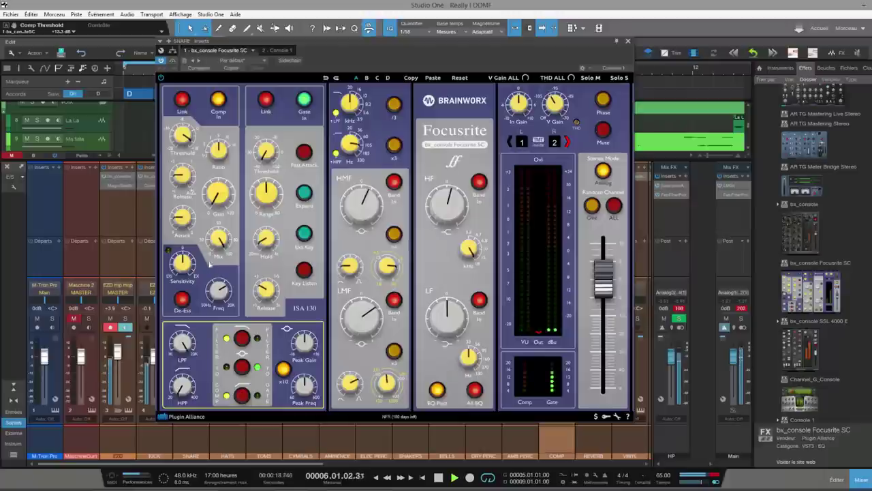
{"action": "mouse_move", "coordinate": [220, 197]}
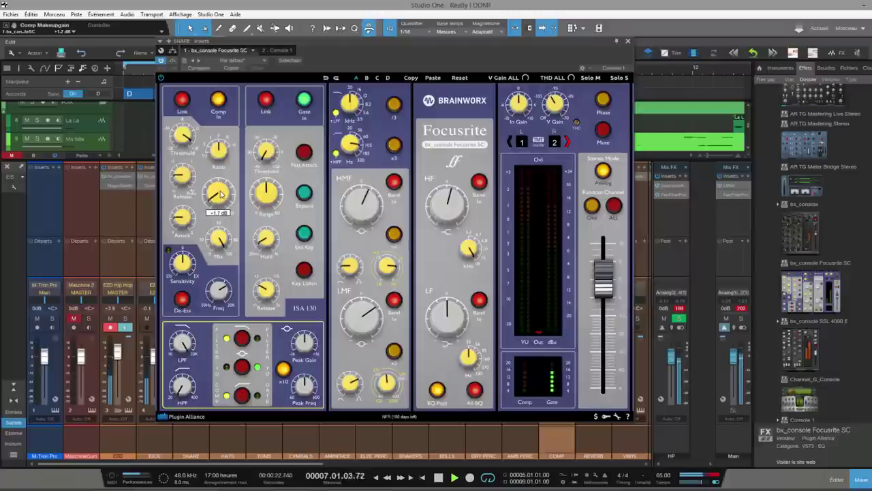
{"action": "scroll", "coordinate": [220, 194], "scroll_direction": "down", "scroll_amount": 2}
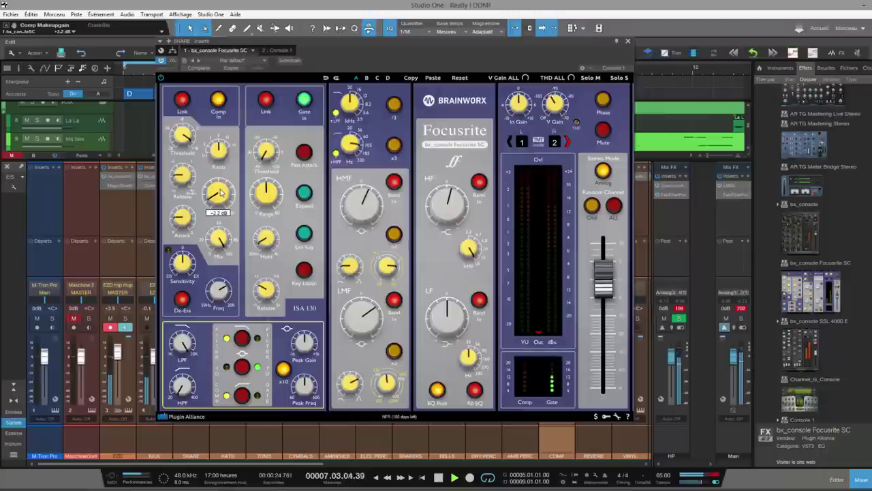
{"action": "scroll", "coordinate": [220, 193], "scroll_direction": "up", "scroll_amount": 1}
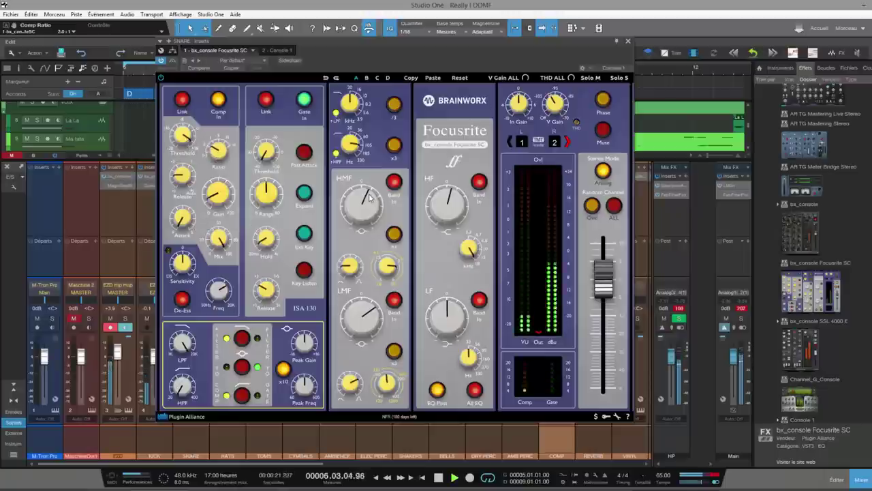
- Reduce the snare's HMF gain to +2.2 dB and compare the sound with the plug-in bypassed and active
{"action": "left_click_drag", "start_coordinate": [365, 197], "coordinate": [365, 193]}
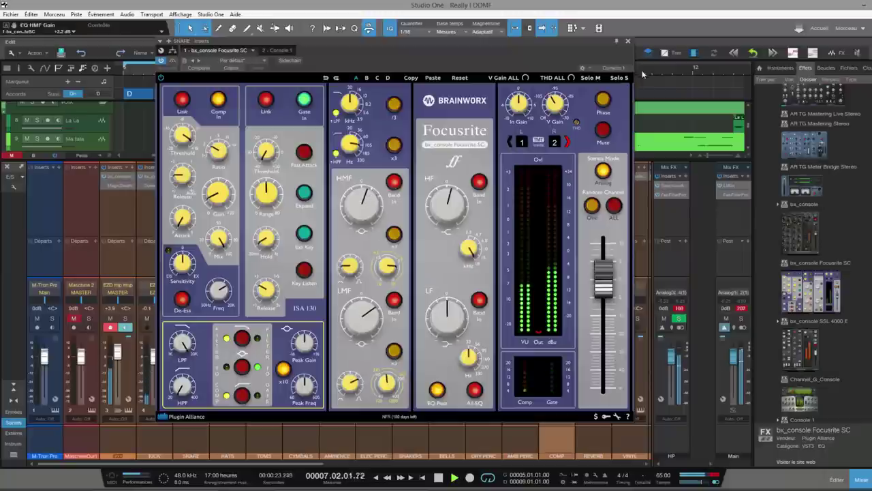
{"action": "left_click", "coordinate": [161, 78]}
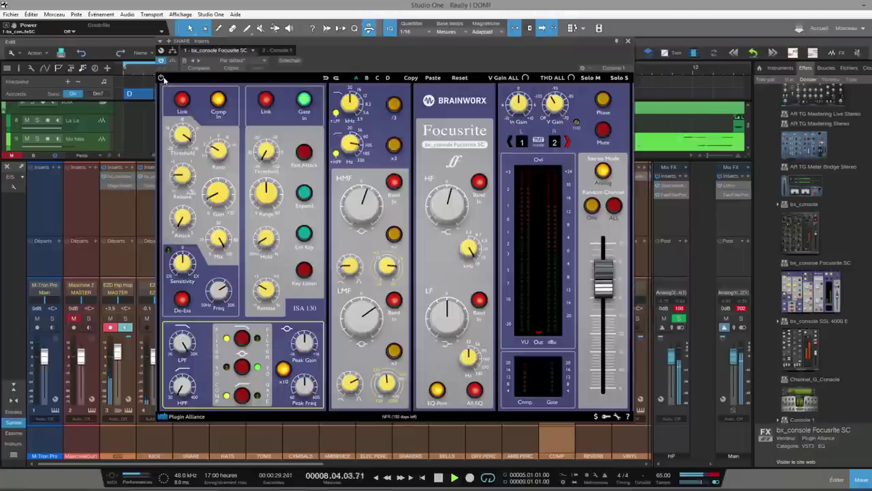
{"action": "left_click", "coordinate": [161, 77]}
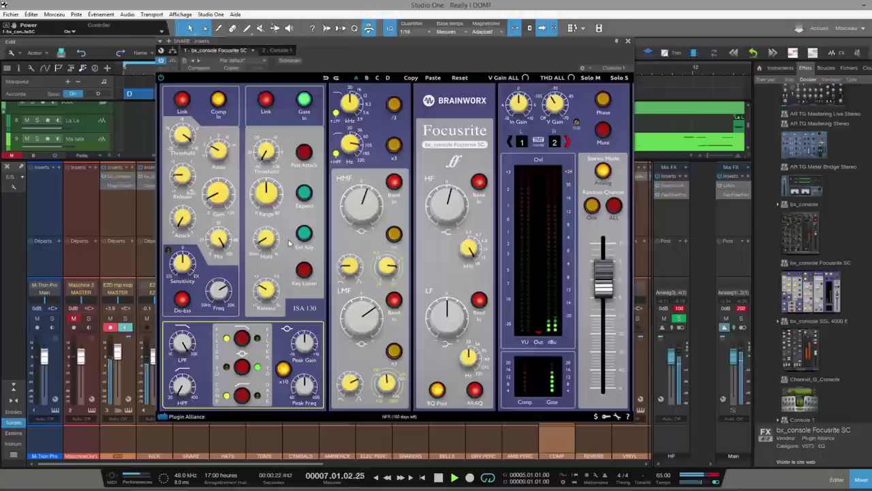
- Set the snare compressor's makeup gain to +1.8 dB and close the plug-in window
{"action": "scroll", "coordinate": [213, 197], "scroll_direction": "down", "scroll_amount": 2}
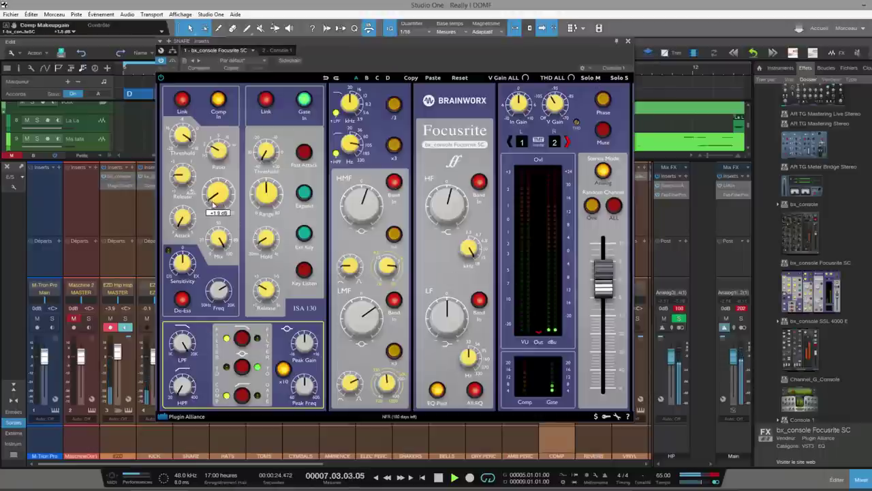
{"action": "left_click", "coordinate": [627, 41]}
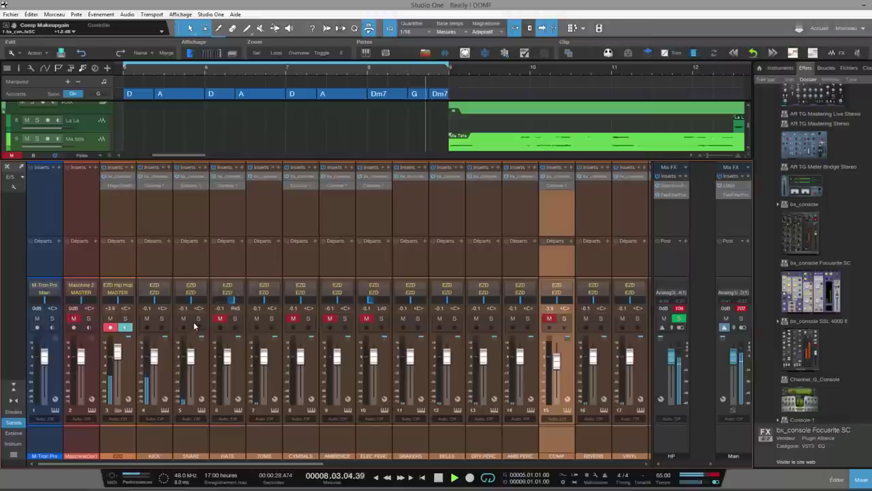
- Unmute the HATS channel and boost the HF band to +15.6 dB in its bx_console Focusrite SC
{"action": "left_click", "coordinate": [220, 318]}
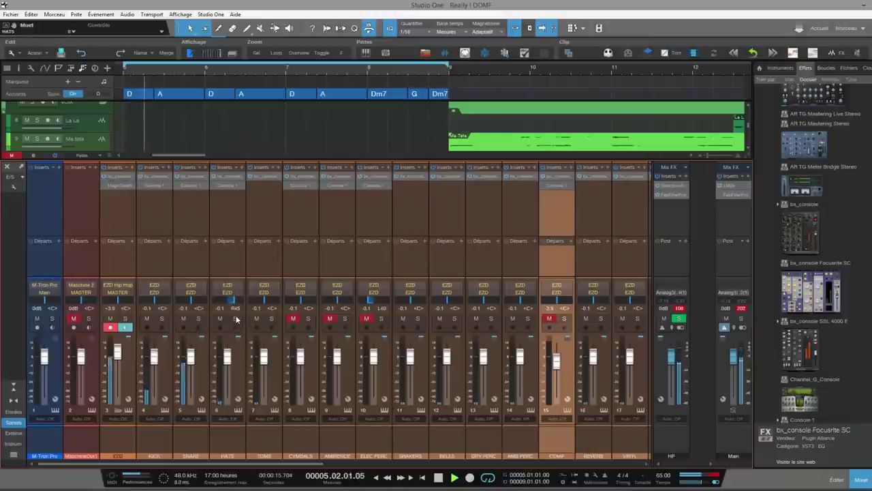
{"action": "left_click", "coordinate": [230, 186]}
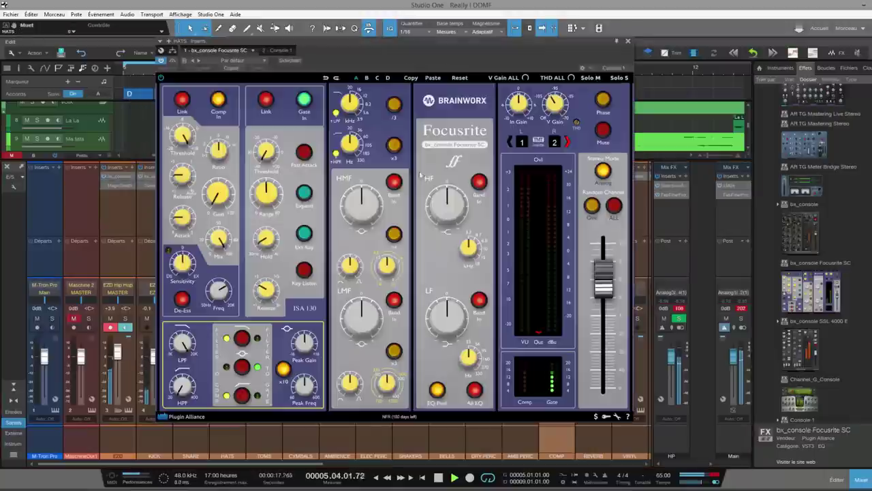
{"action": "mouse_move", "coordinate": [444, 219]}
{"action": "left_mouse_down"}
{"action": "mouse_move", "coordinate": [448, 191]}
{"action": "mouse_move", "coordinate": [451, 207]}
{"action": "left_mouse_up"}
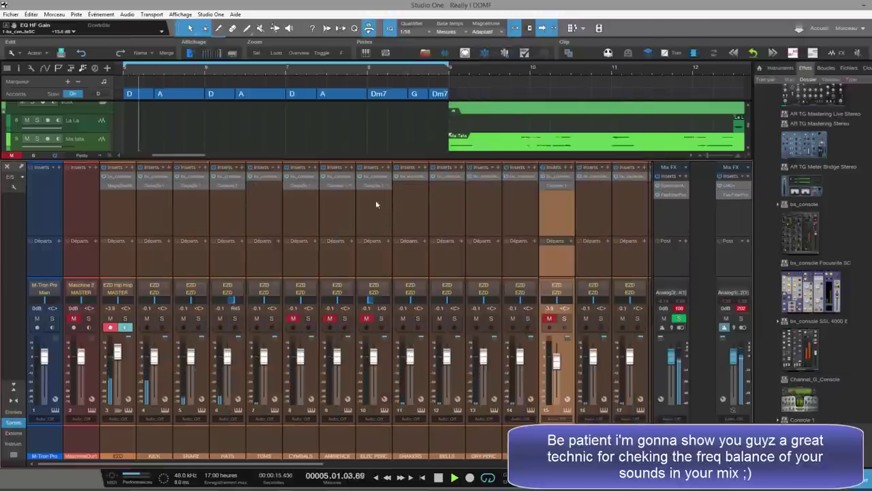
- Close the open plugin window, solo the CYMBALS channel and open its bx_console Focusrite SC insert
{"action": "left_click", "coordinate": [628, 41]}
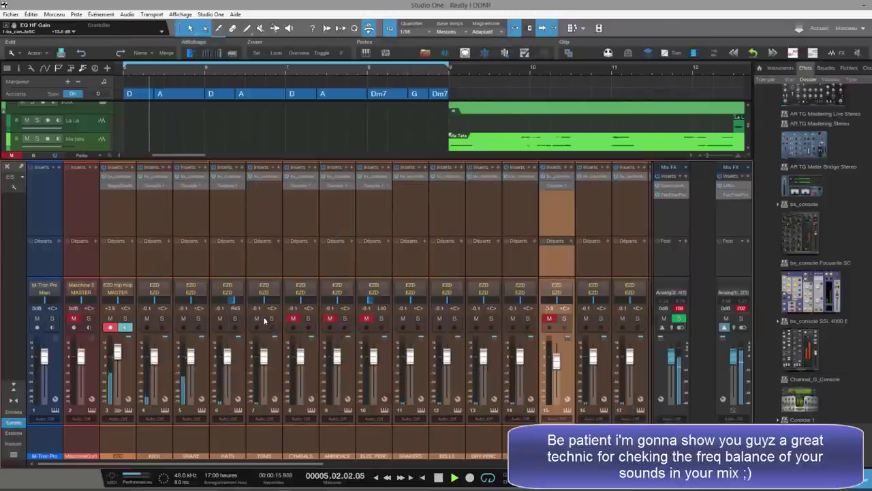
{"action": "left_click", "coordinate": [307, 319]}
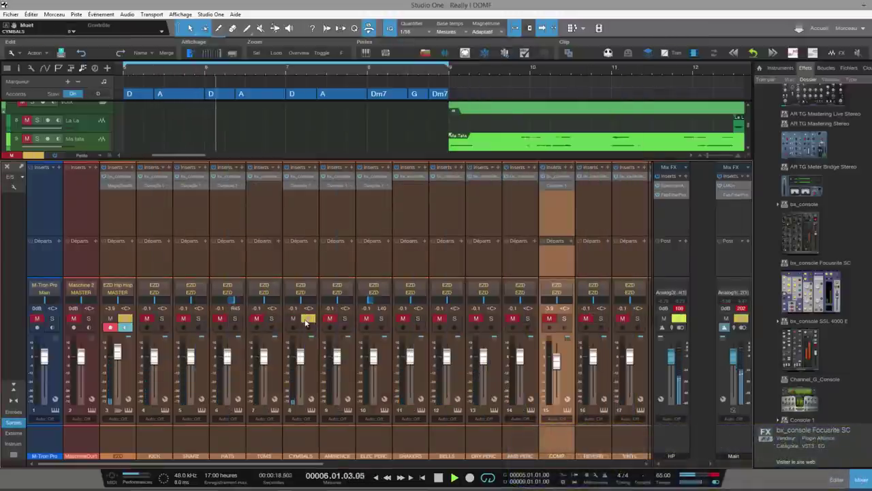
{"action": "left_click", "coordinate": [308, 181]}
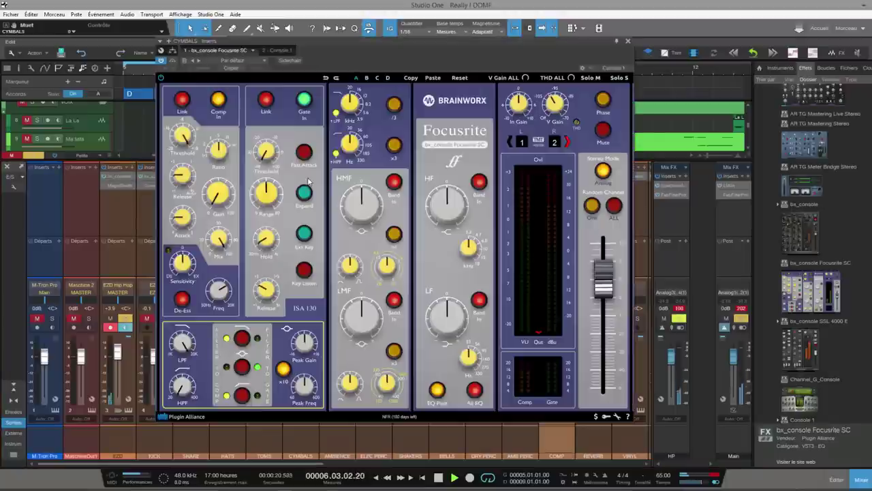
- Boost the cymbals' HMF band by about 7.2 dB and sweep its frequency up to a higher setting
{"action": "left_click_drag", "start_coordinate": [374, 213], "coordinate": [375, 192]}
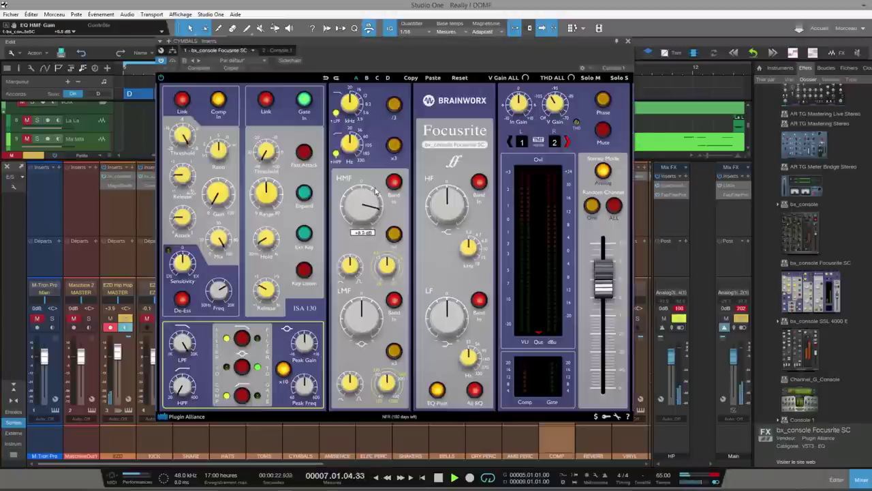
{"action": "left_click_drag", "start_coordinate": [387, 266], "coordinate": [386, 287]}
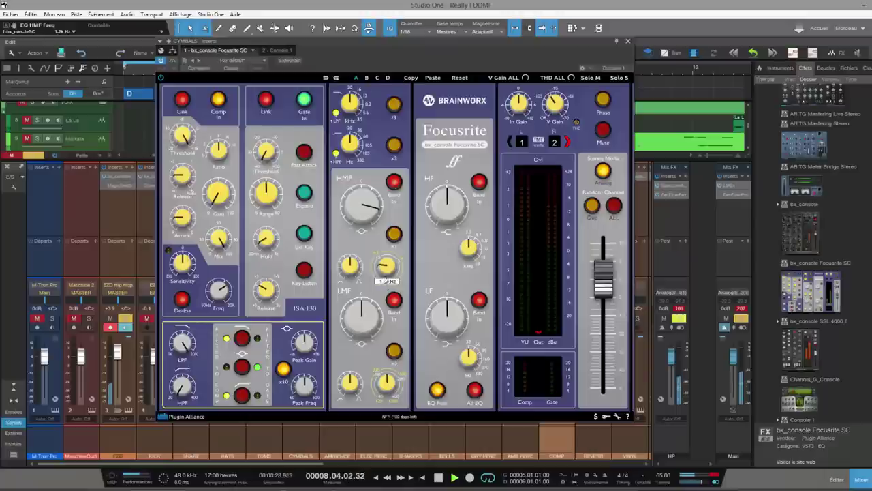
{"action": "left_click_drag", "start_coordinate": [386, 279], "coordinate": [372, 218]}
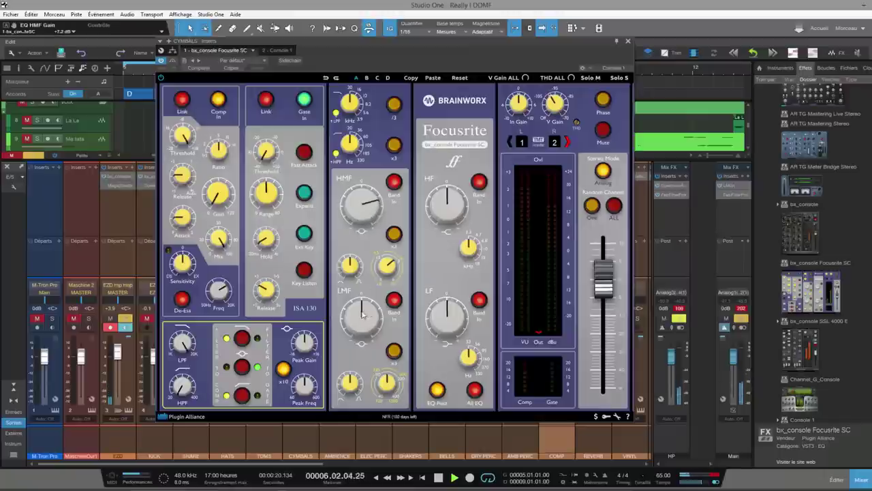
- Try the cymbals' compressor threshold at -18.0 dB with extra input gain, and return the input gain to 0.0 dB
{"action": "left_click_drag", "start_coordinate": [183, 145], "coordinate": [182, 203]}
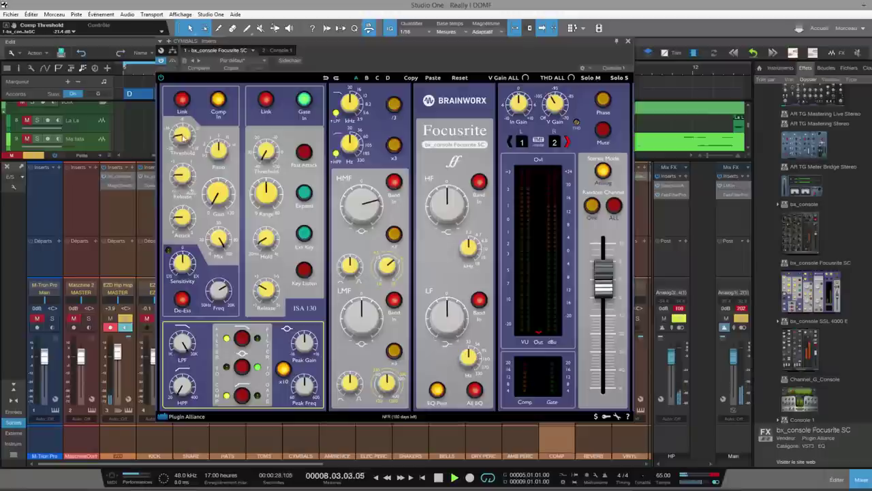
{"action": "left_click_drag", "start_coordinate": [186, 141], "coordinate": [184, 140]}
{"action": "left_click_drag", "start_coordinate": [518, 102], "coordinate": [518, 90]}
{"action": "left_click_drag", "start_coordinate": [184, 139], "coordinate": [177, 192]}
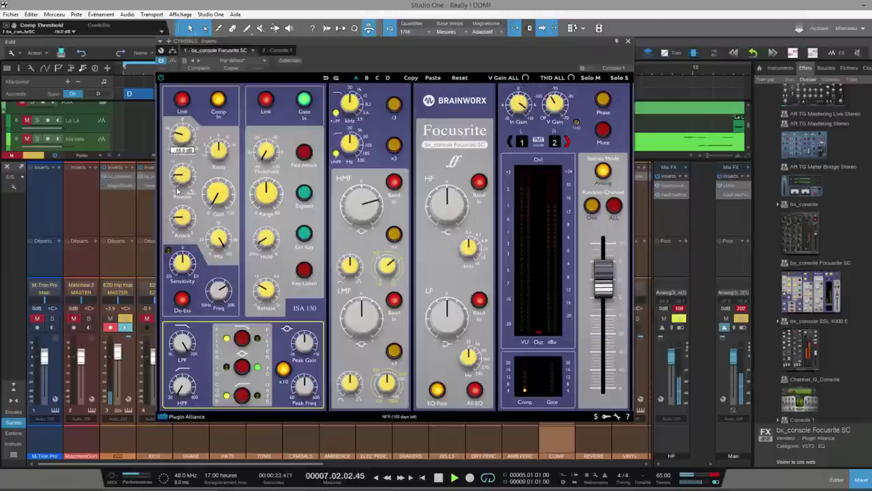
{"action": "left_click_drag", "start_coordinate": [520, 107], "coordinate": [508, 130]}
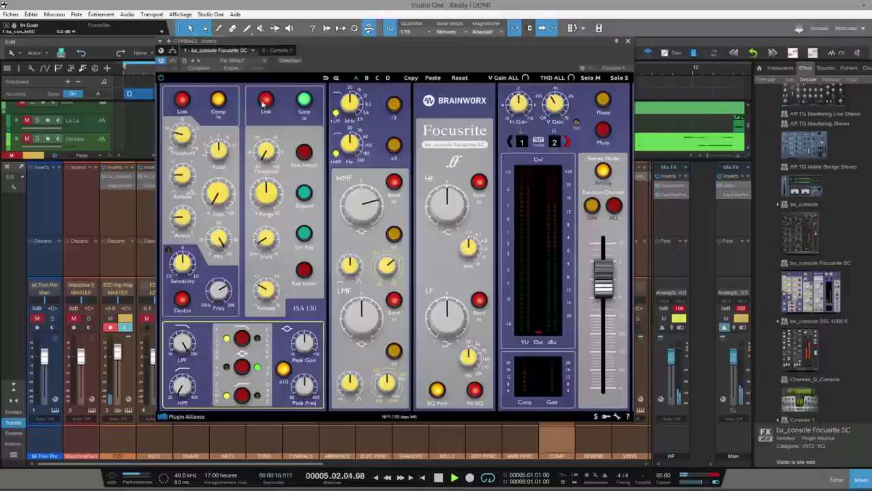
- Dial in the cymbals' compressor with a retuned threshold, the release fully up and a little make-up gain
{"action": "left_click", "coordinate": [183, 133]}
{"action": "left_click_drag", "start_coordinate": [190, 120], "coordinate": [186, 139]}
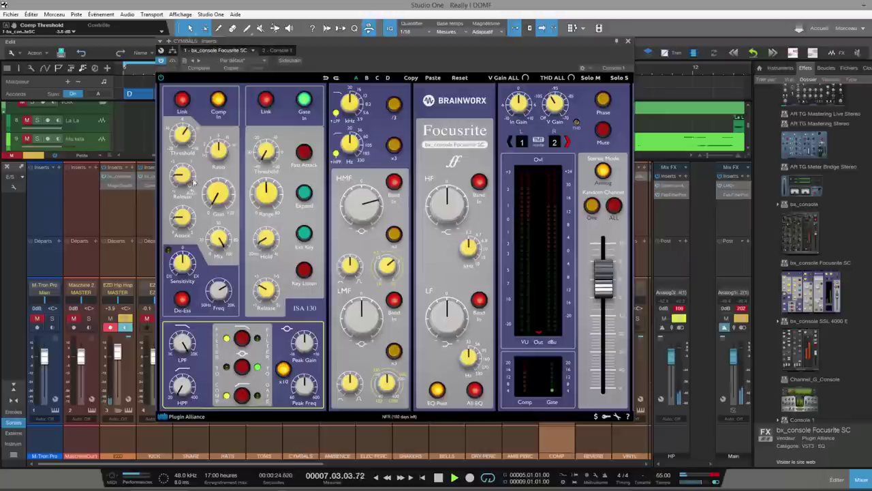
{"action": "left_click_drag", "start_coordinate": [191, 179], "coordinate": [185, 126]}
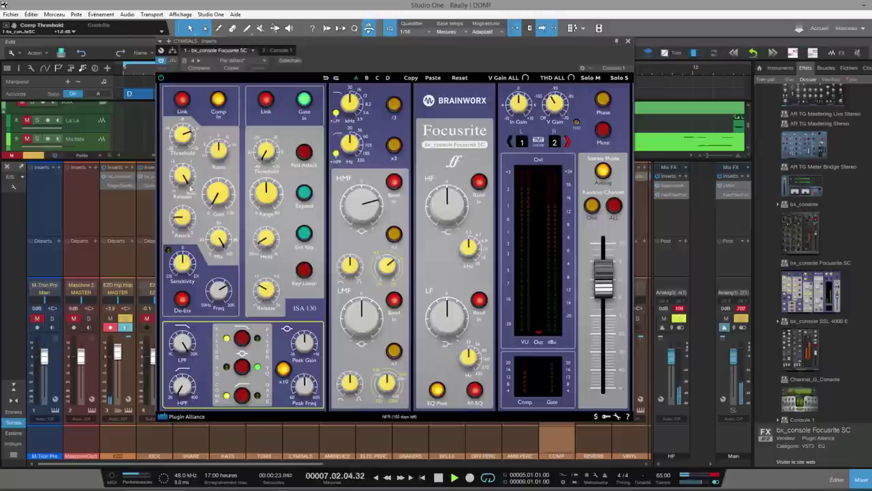
{"action": "left_click_drag", "start_coordinate": [185, 137], "coordinate": [181, 163]}
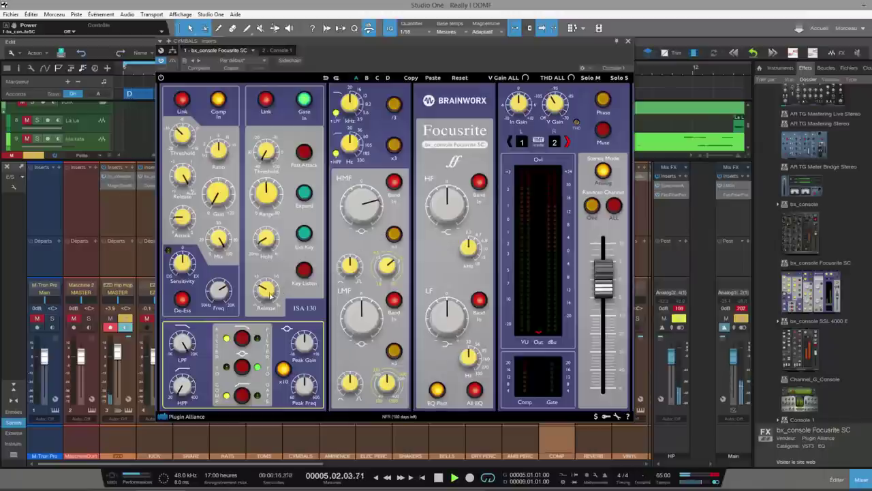
{"action": "left_click_drag", "start_coordinate": [217, 194], "coordinate": [217, 178]}
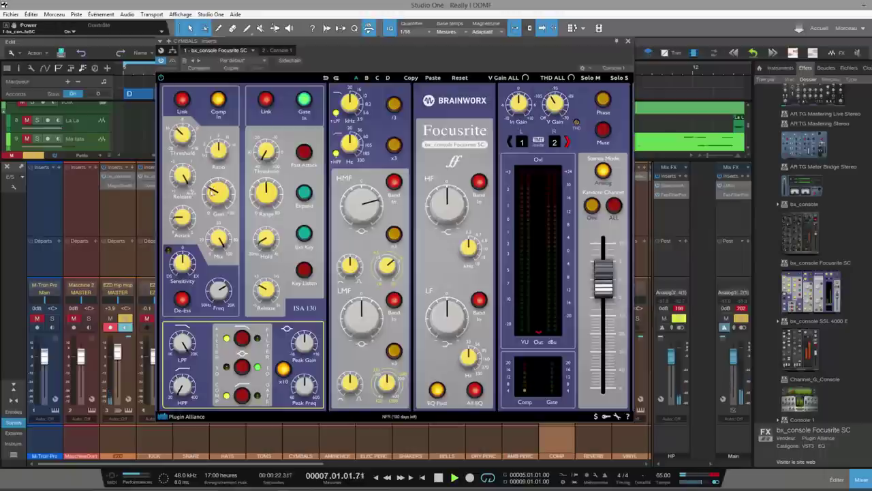
{"action": "left_click_drag", "start_coordinate": [213, 195], "coordinate": [214, 212]}
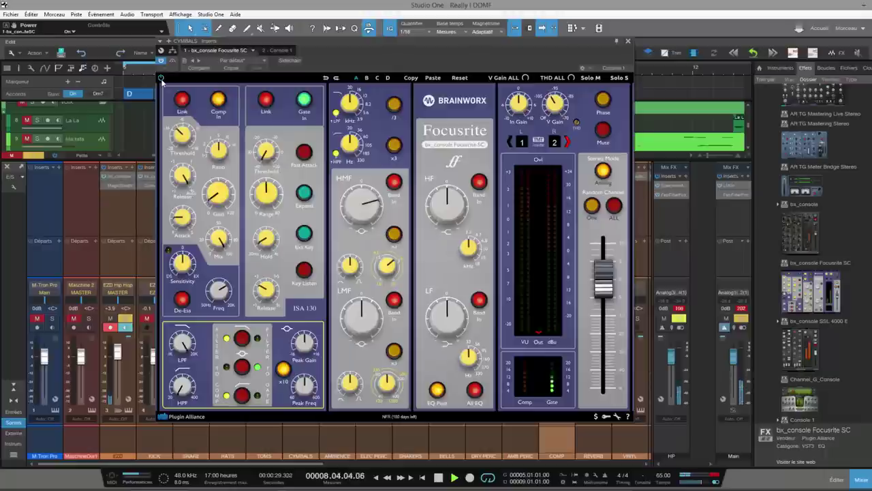
- Unsolo CYMBALS, unmute and solo the AMBIENCE channel, and open its bx_console Focusrite SC insert
{"action": "left_click", "coordinate": [627, 40]}
{"action": "left_click", "coordinate": [310, 318]}
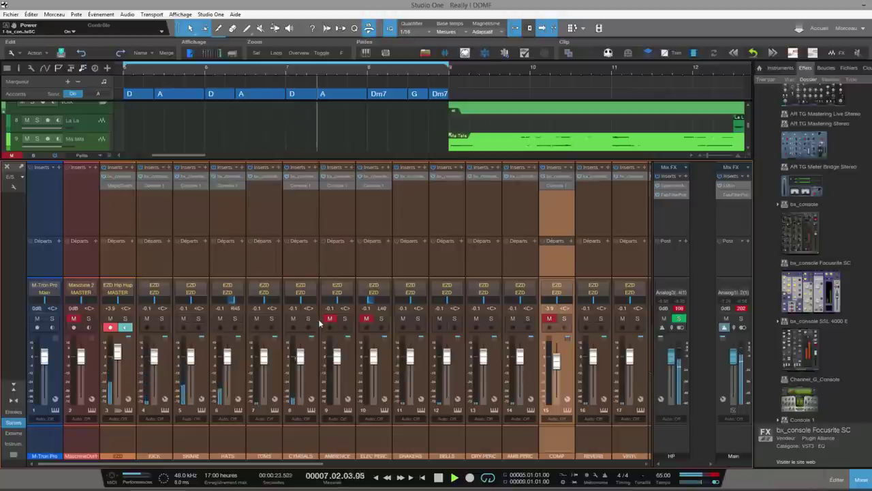
{"action": "left_click", "coordinate": [329, 319]}
{"action": "left_click", "coordinate": [345, 319]}
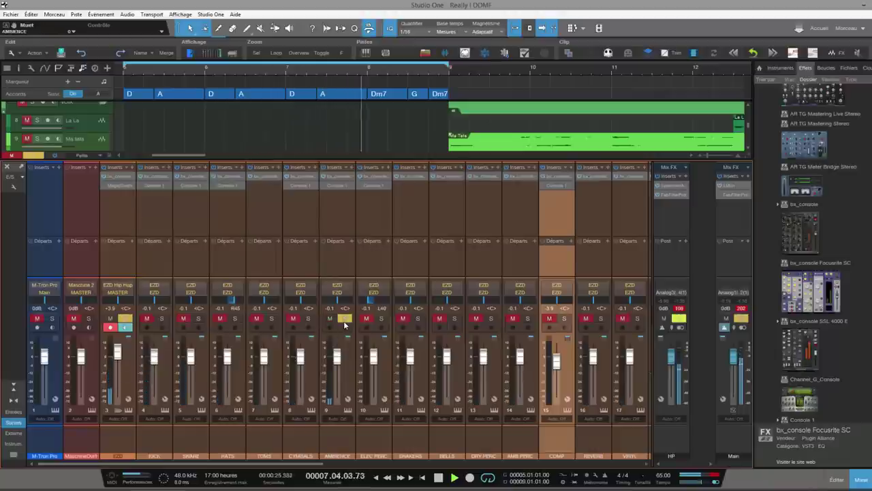
{"action": "left_click", "coordinate": [341, 177]}
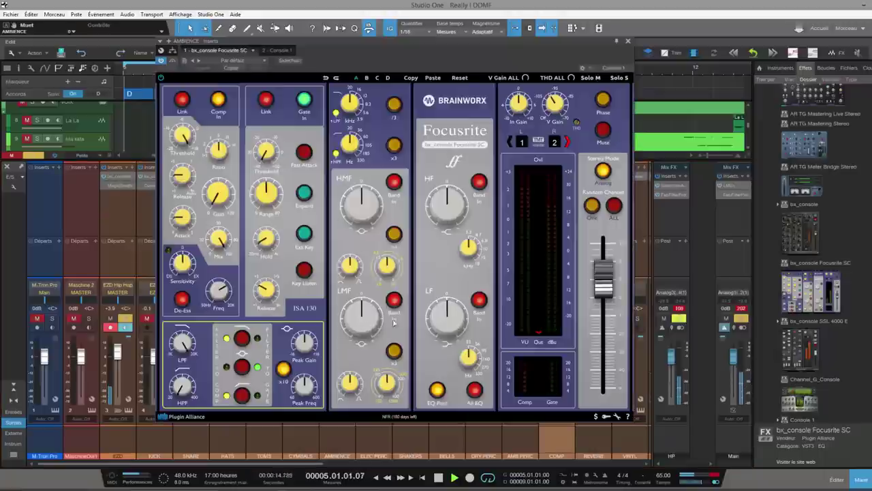
- Set the ambience compressor threshold to about -5.5 dB and boost the HF band at 6.8 kHz
{"action": "left_click_drag", "start_coordinate": [183, 139], "coordinate": [181, 171]}
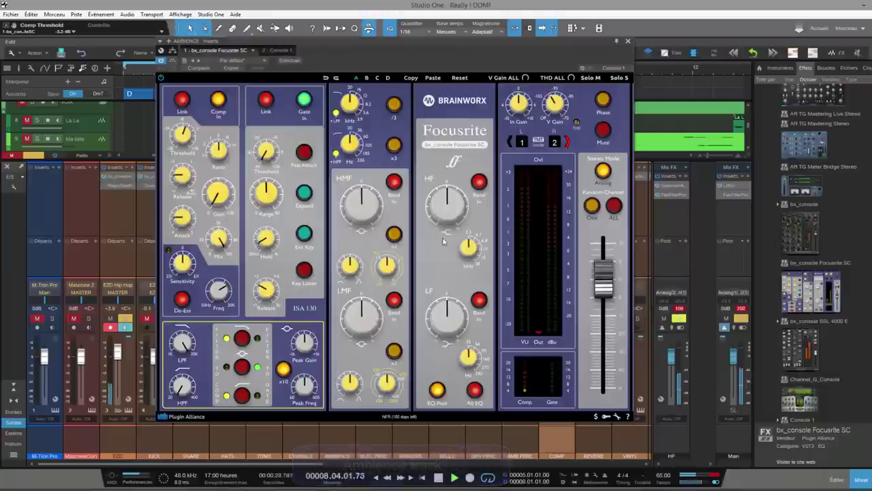
{"action": "left_click_drag", "start_coordinate": [449, 219], "coordinate": [453, 199]}
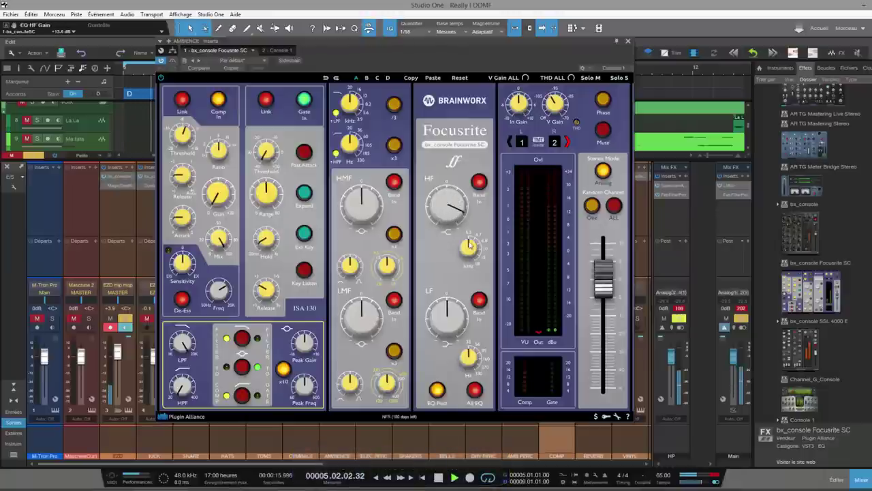
{"action": "left_click_drag", "start_coordinate": [472, 238], "coordinate": [471, 245]}
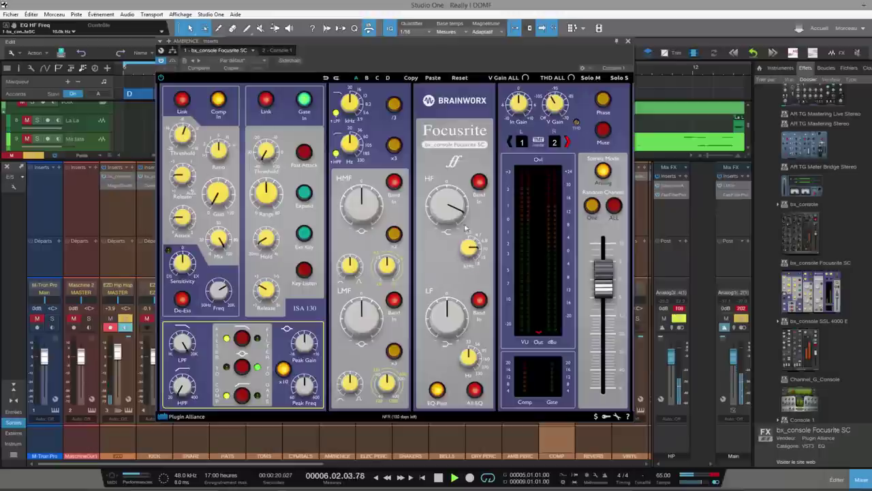
{"action": "left_click_drag", "start_coordinate": [456, 210], "coordinate": [452, 214]}
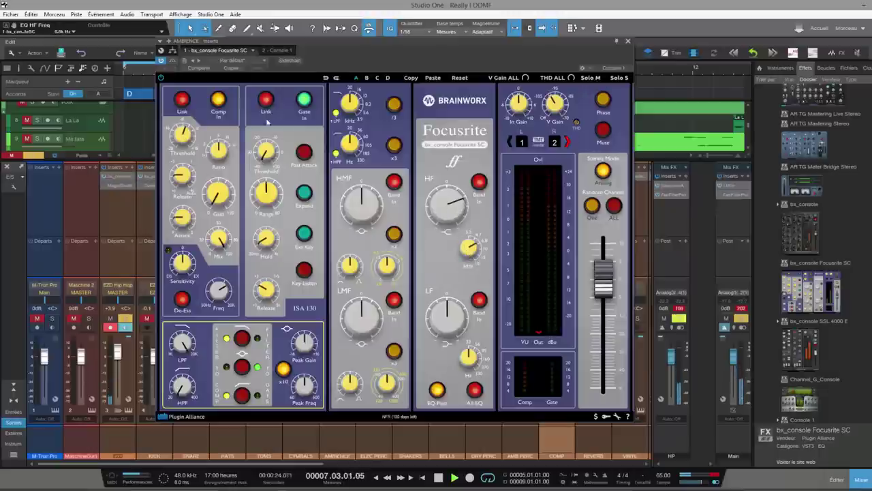
- Move the plugin window clear of the mixer, unsolo AMBIENCE and raise its HF gain to the maximum of +18 dB
{"action": "left_click_drag", "start_coordinate": [395, 40], "coordinate": [586, 26]}
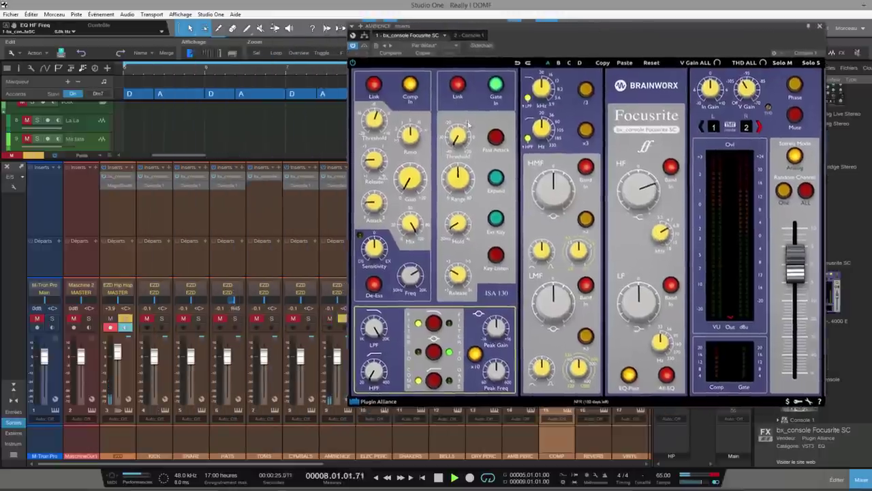
{"action": "left_click", "coordinate": [343, 321]}
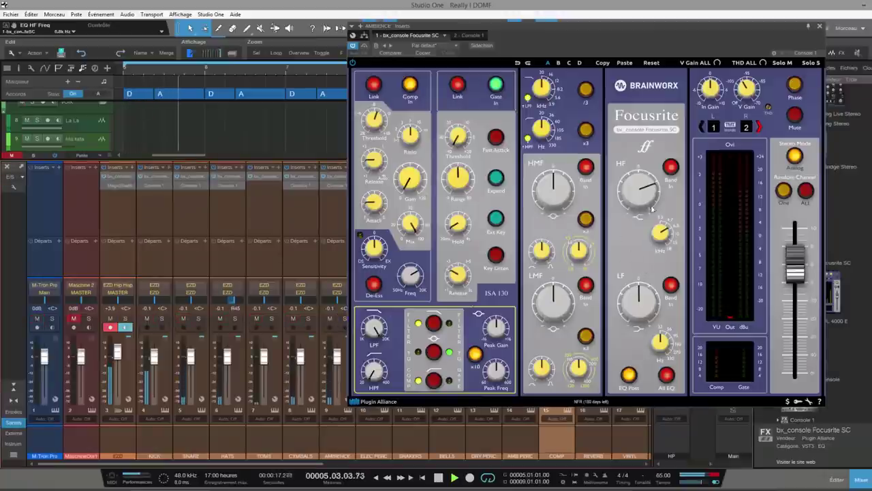
{"action": "left_click_drag", "start_coordinate": [639, 199], "coordinate": [641, 192]}
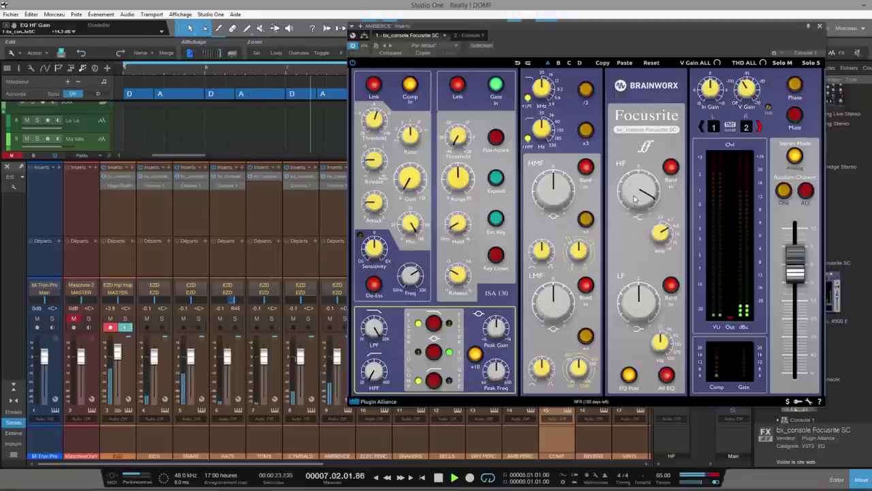
{"action": "left_click_drag", "start_coordinate": [640, 198], "coordinate": [640, 197]}
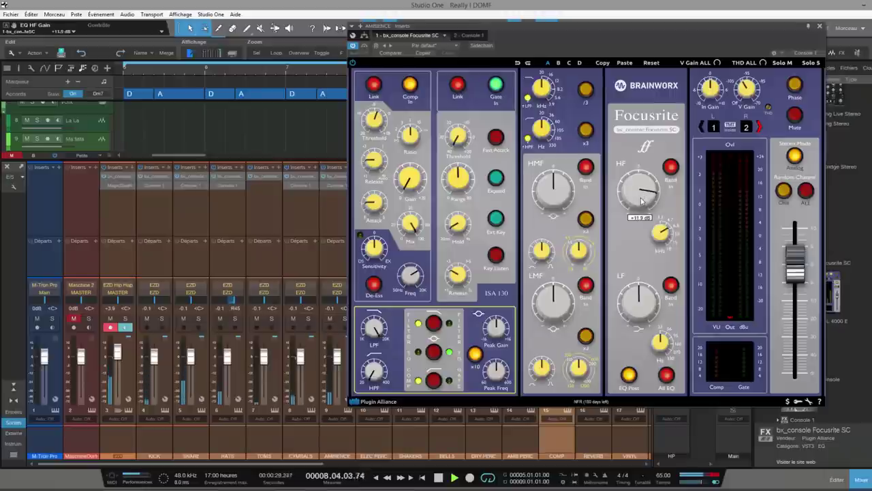
{"action": "left_click_drag", "start_coordinate": [640, 201], "coordinate": [653, 176]}
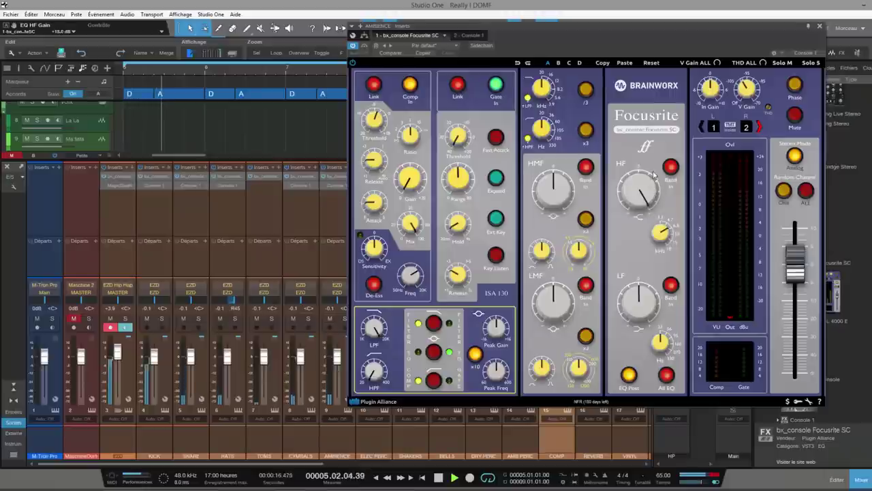
- Retune the ambience's HF band to 4.7 kHz with +12.0 dB of gain
{"action": "mouse_move", "coordinate": [663, 233]}
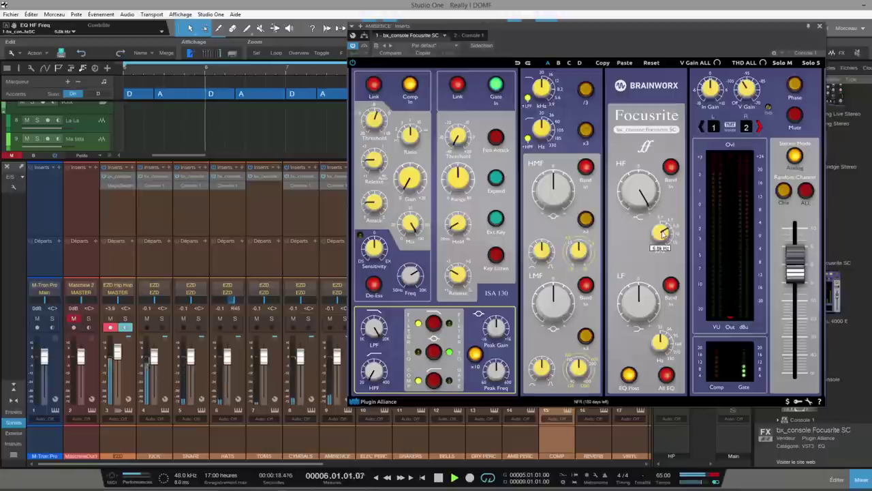
{"action": "left_click_drag", "start_coordinate": [662, 233], "coordinate": [661, 243]}
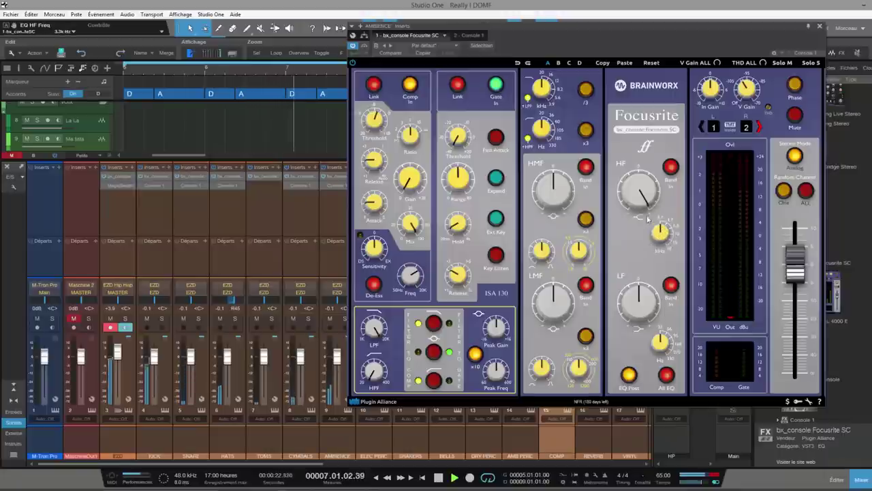
{"action": "left_click_drag", "start_coordinate": [646, 218], "coordinate": [641, 213]}
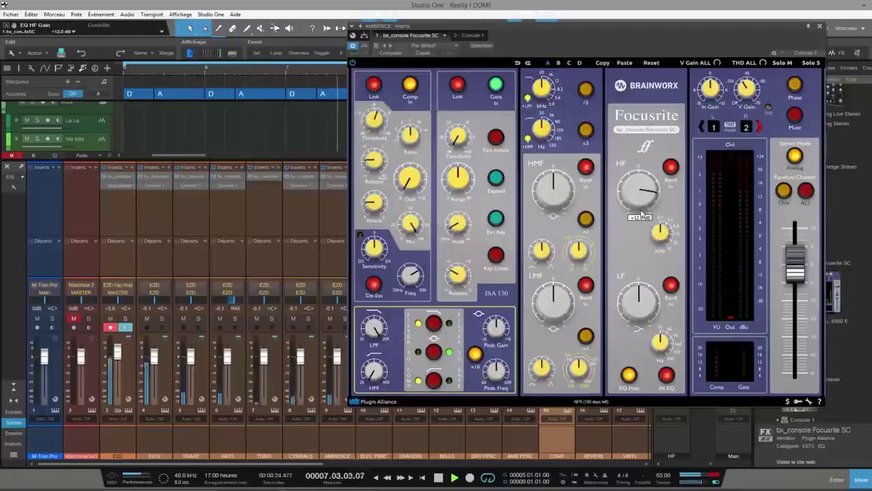
{"action": "mouse_move", "coordinate": [661, 225]}
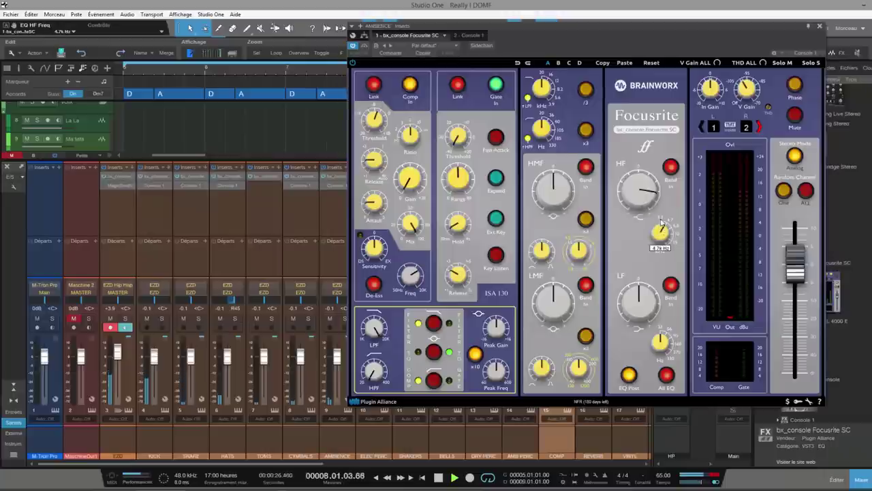
{"action": "left_click_drag", "start_coordinate": [661, 220], "coordinate": [659, 231]}
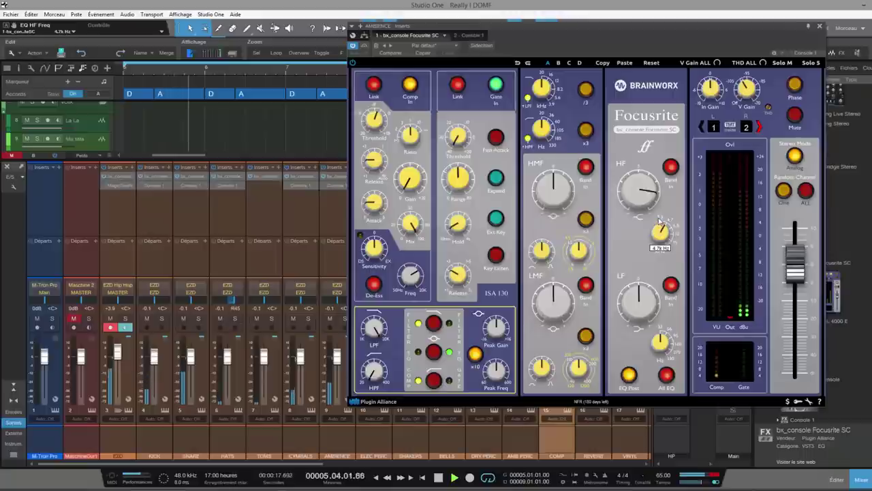
- Boost the ambience's HMF band by 2.2 dB and reduce its HF gain to about +10.8 dB
{"action": "mouse_move", "coordinate": [555, 189]}
{"action": "left_click_drag", "start_coordinate": [554, 189], "coordinate": [558, 196]}
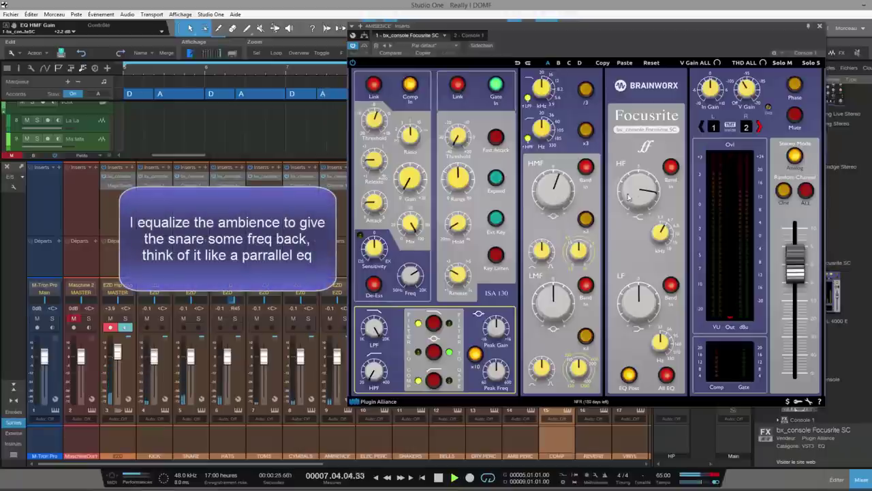
{"action": "left_click_drag", "start_coordinate": [647, 196], "coordinate": [648, 195]}
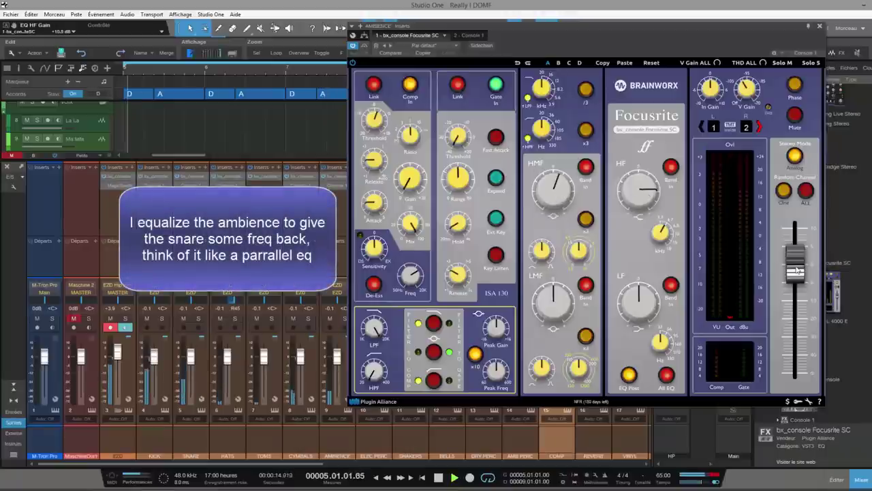
- Lower the ambience plugin's output fader slightly and compare the mix with the plugin bypassed and active
{"action": "left_click_drag", "start_coordinate": [799, 272], "coordinate": [795, 274]}
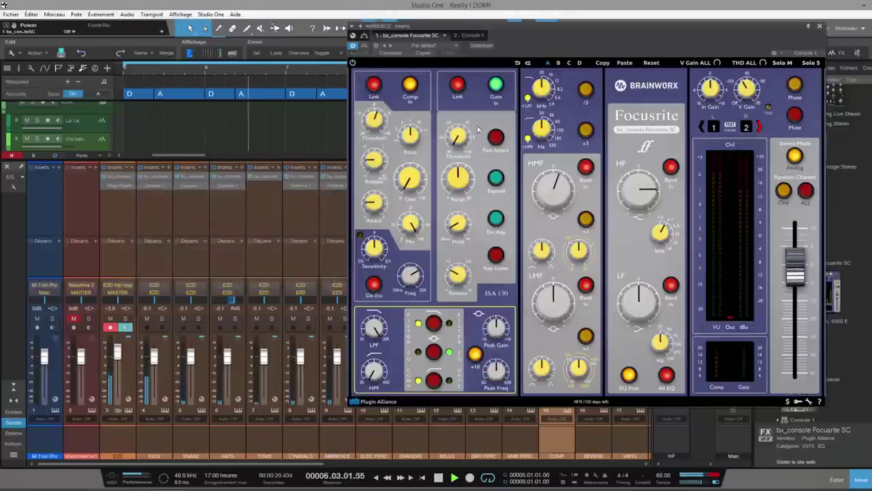
{"action": "left_click", "coordinate": [352, 63]}
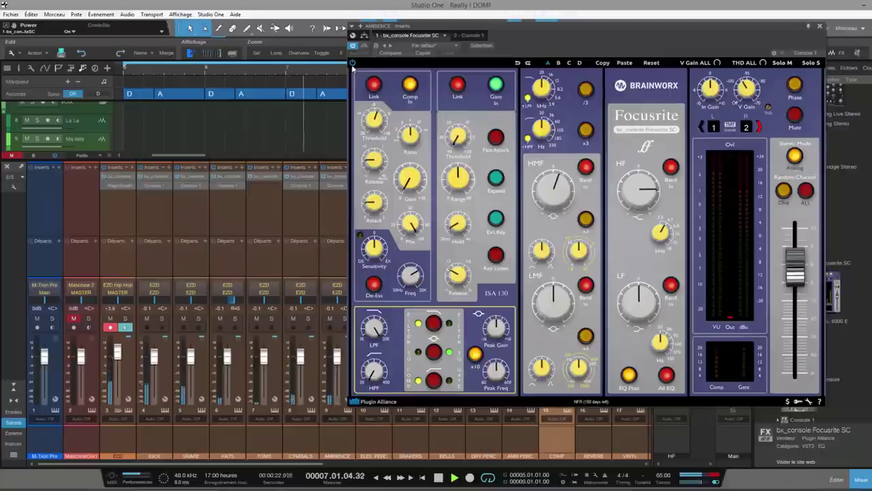
- Close the ambience plugin, unmute and solo the COMP channel, and open its bx_console Focusrite SC plugin
{"action": "left_click", "coordinate": [819, 26]}
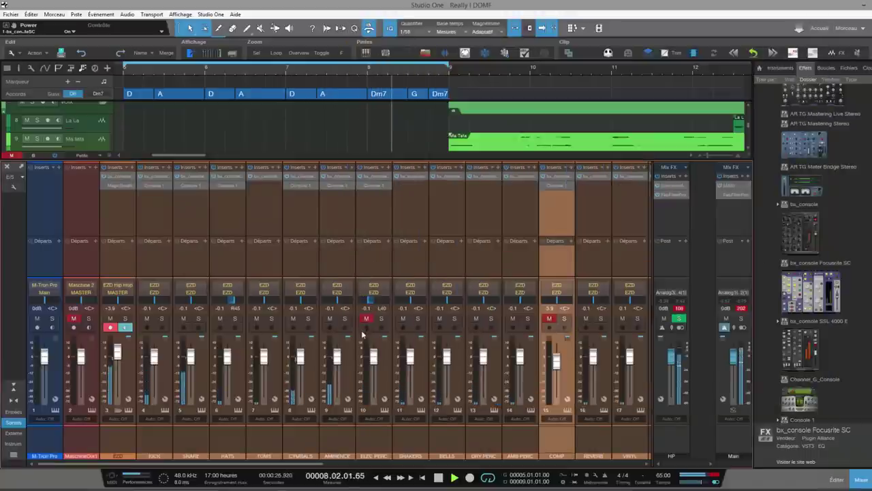
{"action": "left_click", "coordinate": [550, 319]}
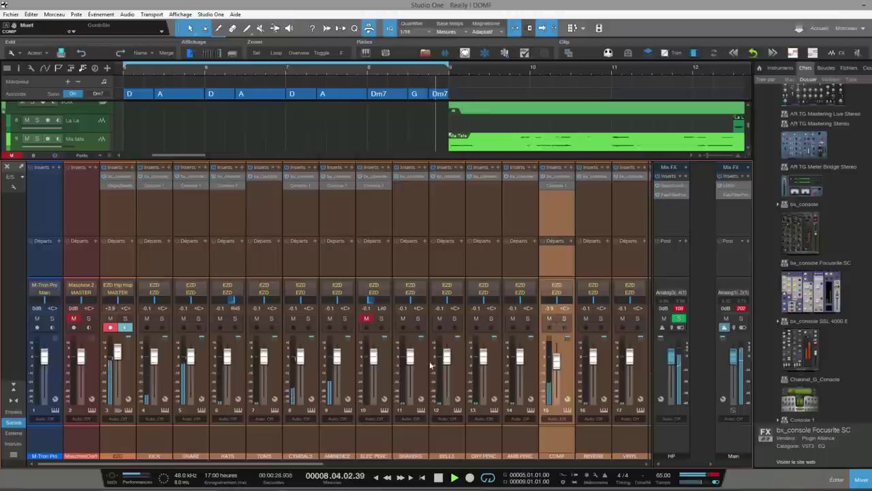
{"action": "left_click", "coordinate": [564, 318]}
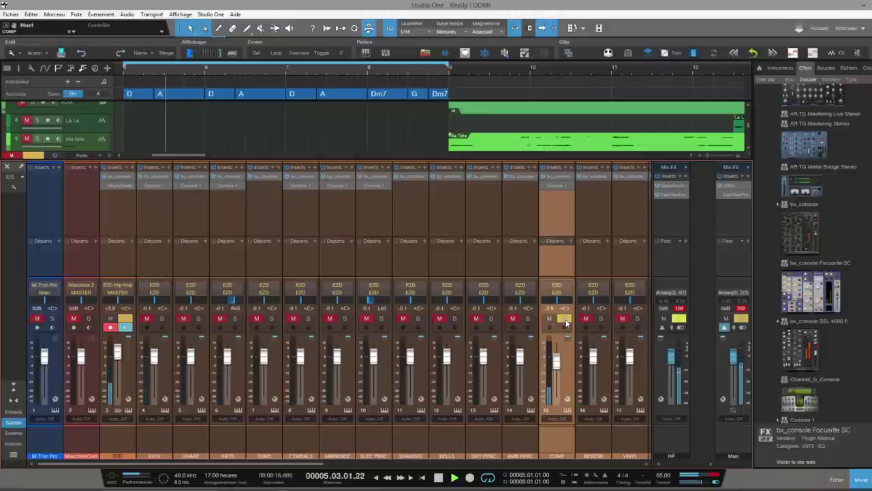
{"action": "left_click", "coordinate": [557, 185]}
{"action": "left_click_drag", "start_coordinate": [253, 136], "coordinate": [579, 49]}
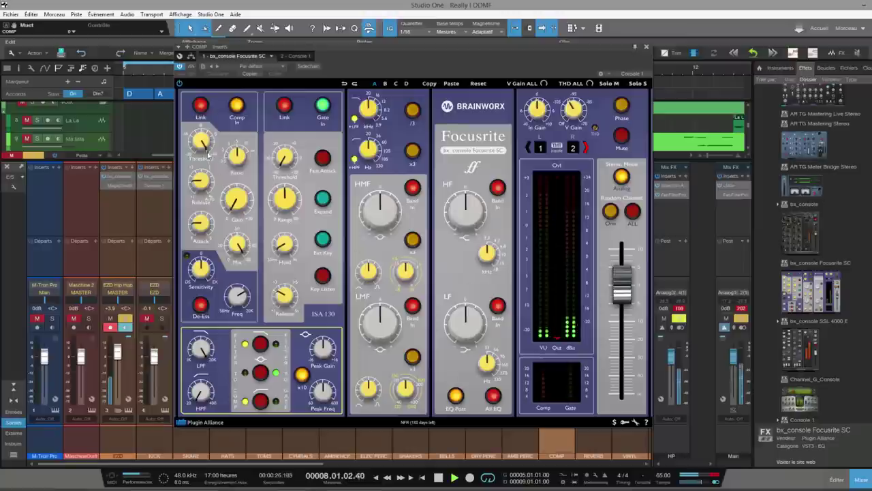
- Raise the COMP channel's compressor makeup gain to +14.2 dB
{"action": "left_click", "coordinate": [242, 193]}
{"action": "left_click_drag", "start_coordinate": [241, 192], "coordinate": [247, 151]}
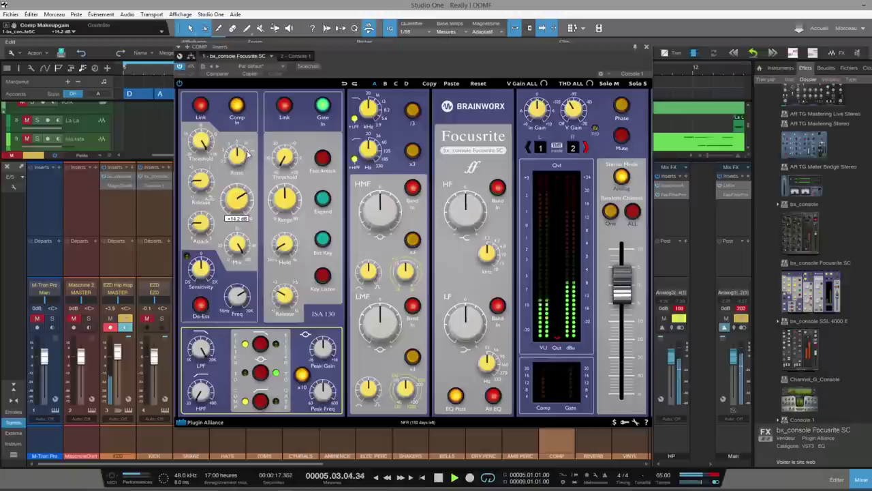
- Boost COMP's LF band by about 4.8 dB at 56 Hz and set the de-esser sensitivity to 50% DS
{"action": "left_click", "coordinate": [487, 362]}
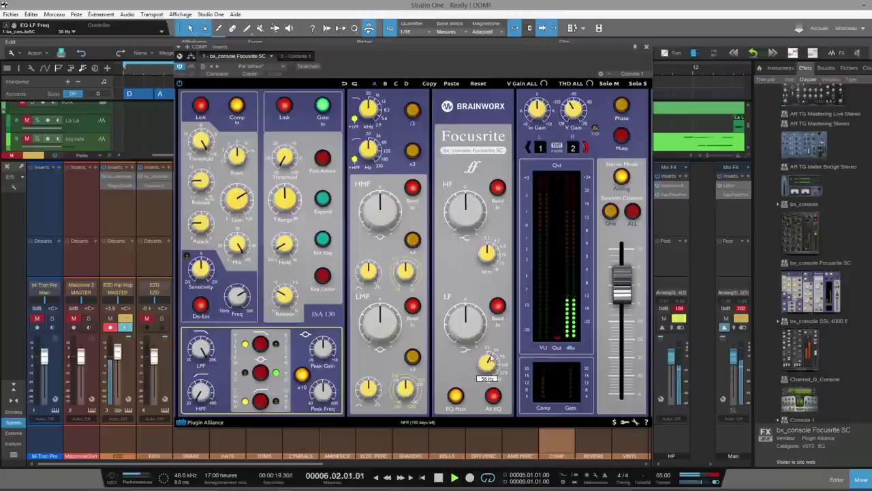
{"action": "mouse_move", "coordinate": [465, 331]}
{"action": "left_mouse_down"}
{"action": "mouse_move", "coordinate": [461, 311]}
{"action": "mouse_move", "coordinate": [460, 321]}
{"action": "left_mouse_up"}
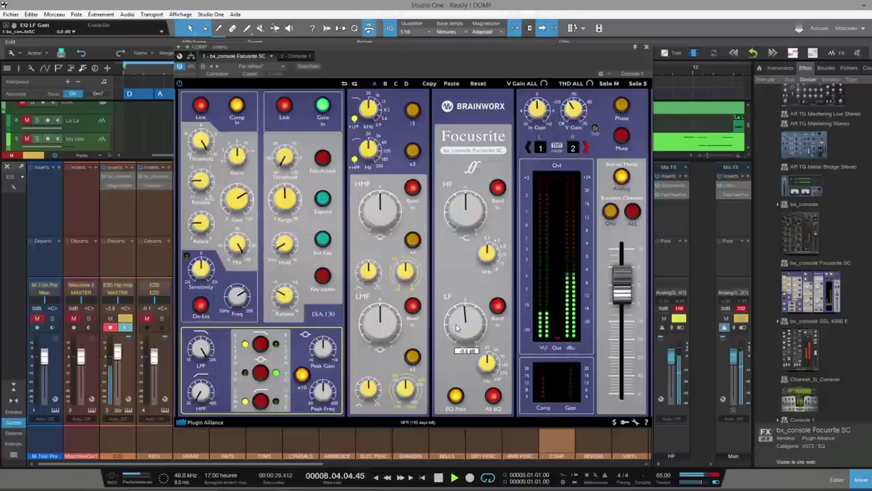
{"action": "left_click_drag", "start_coordinate": [456, 328], "coordinate": [456, 315]}
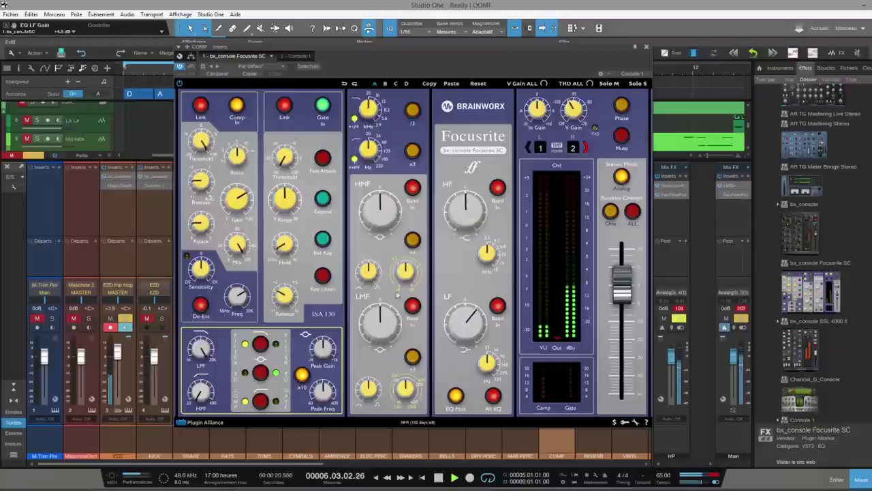
{"action": "left_click_drag", "start_coordinate": [207, 280], "coordinate": [202, 291]}
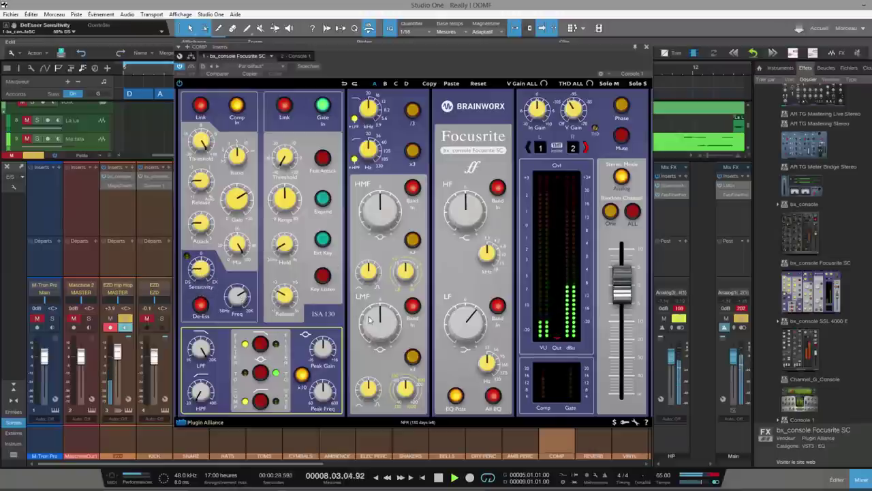
- Return COMP's makeup gain to 0.0 dB and compare its sound with the plugin bypassed and active
{"action": "left_click", "coordinate": [180, 83]}
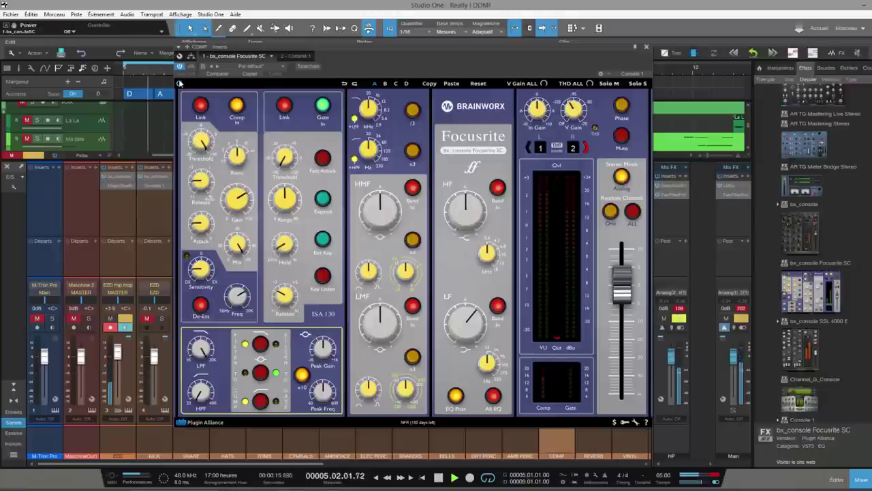
{"action": "left_click", "coordinate": [180, 82]}
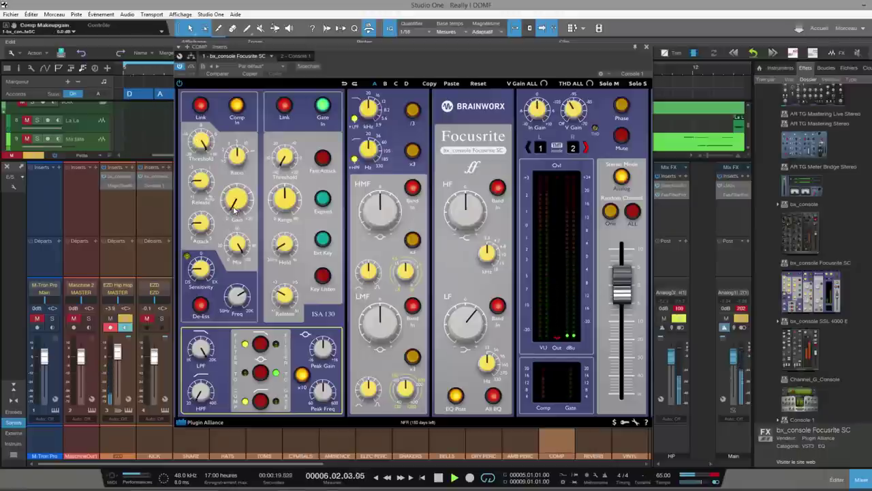
{"action": "left_click", "coordinate": [180, 84]}
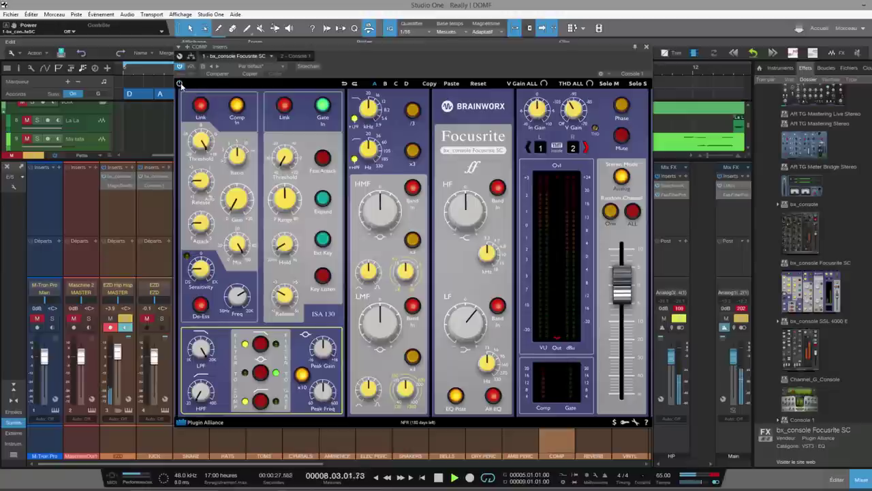
{"action": "left_click", "coordinate": [181, 85]}
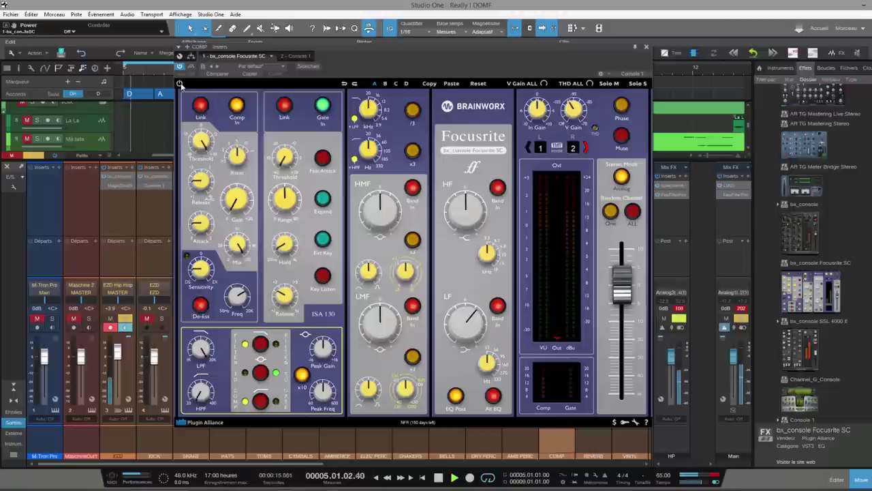
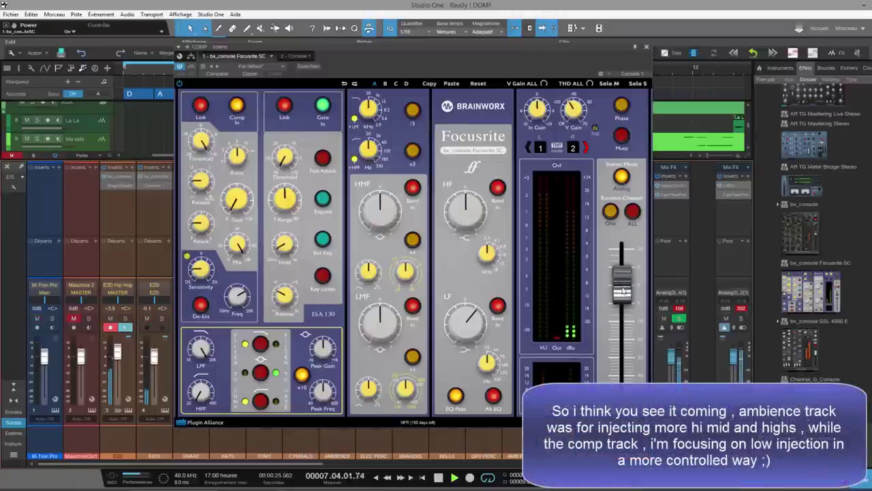
- Set COMP's makeup gain to +0.2 dB and lower its compressor threshold to about -1 dB
{"action": "mouse_move", "coordinate": [236, 199]}
{"action": "left_mouse_down"}
{"action": "mouse_move", "coordinate": [245, 156]}
{"action": "mouse_move", "coordinate": [247, 203]}
{"action": "left_mouse_up"}
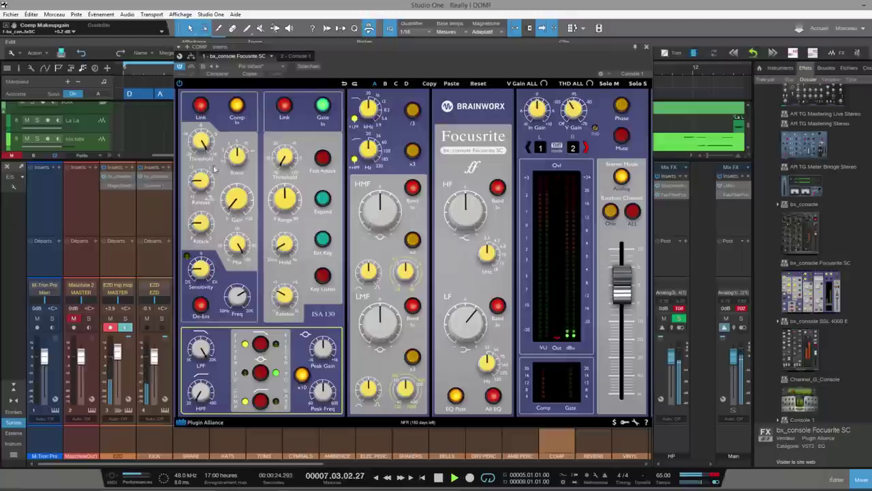
{"action": "mouse_move", "coordinate": [202, 154]}
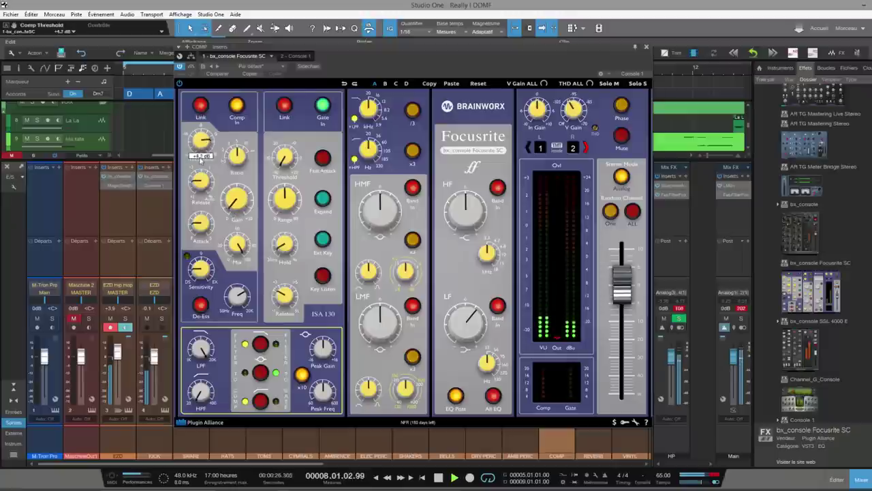
{"action": "left_click_drag", "start_coordinate": [200, 158], "coordinate": [202, 168]}
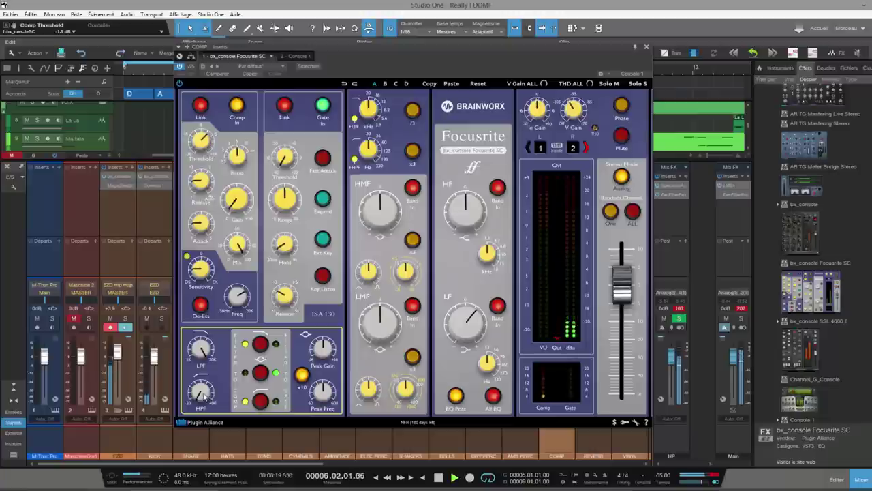
- Set COMP's dynamics high-pass filter to about 100 Hz and try compressor thresholds between -7.2 and +2.8 dB
{"action": "mouse_move", "coordinate": [201, 386]}
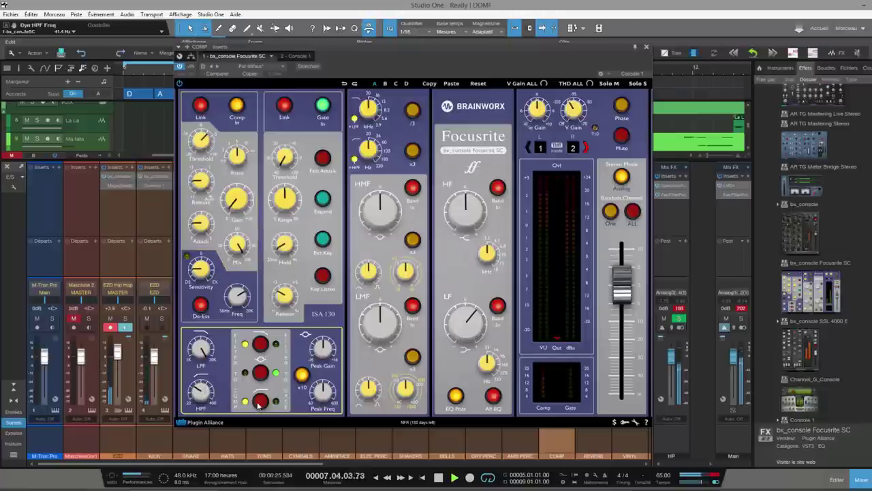
{"action": "left_click_drag", "start_coordinate": [205, 396], "coordinate": [202, 395]}
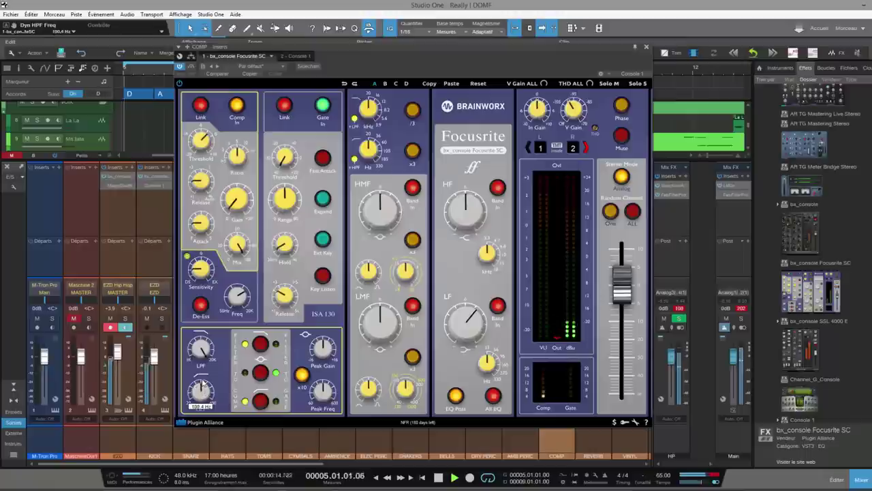
{"action": "mouse_move", "coordinate": [204, 146]}
{"action": "scroll", "coordinate": [204, 146], "scroll_direction": "down", "scroll_amount": 3}
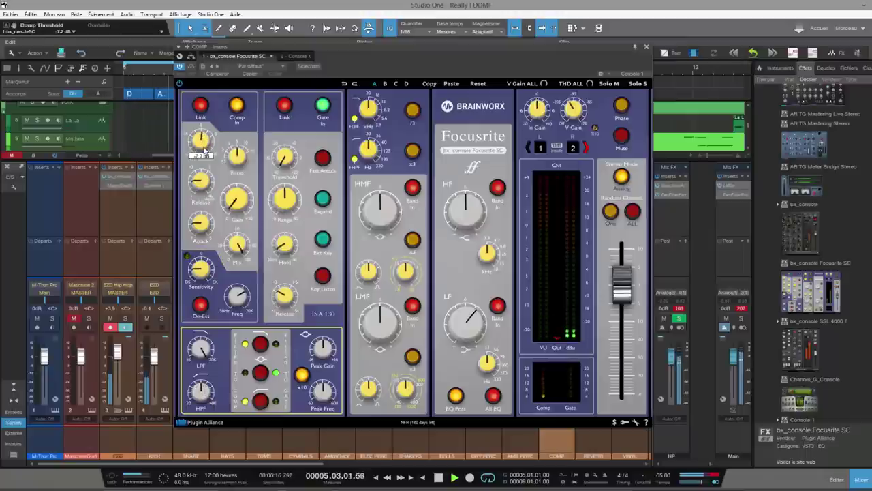
{"action": "scroll", "coordinate": [203, 146], "scroll_direction": "up", "scroll_amount": 1}
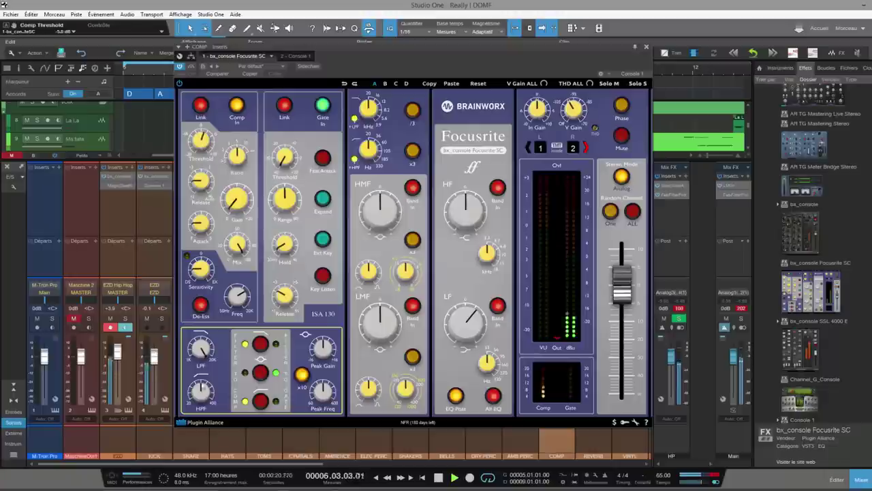
{"action": "scroll", "coordinate": [203, 140], "scroll_direction": "up", "scroll_amount": 8}
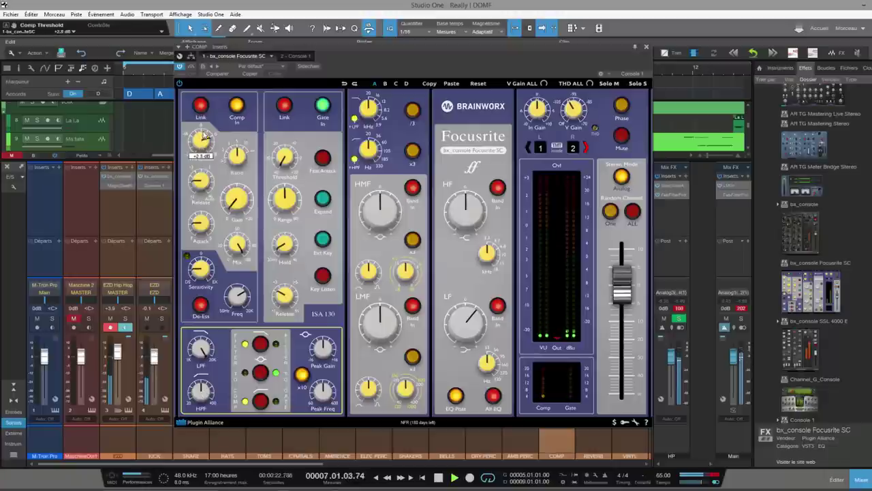
- Lower COMP's dynamics high-pass filter to 22.4 Hz and its compressor threshold to about -10.6 dB
{"action": "mouse_move", "coordinate": [204, 394]}
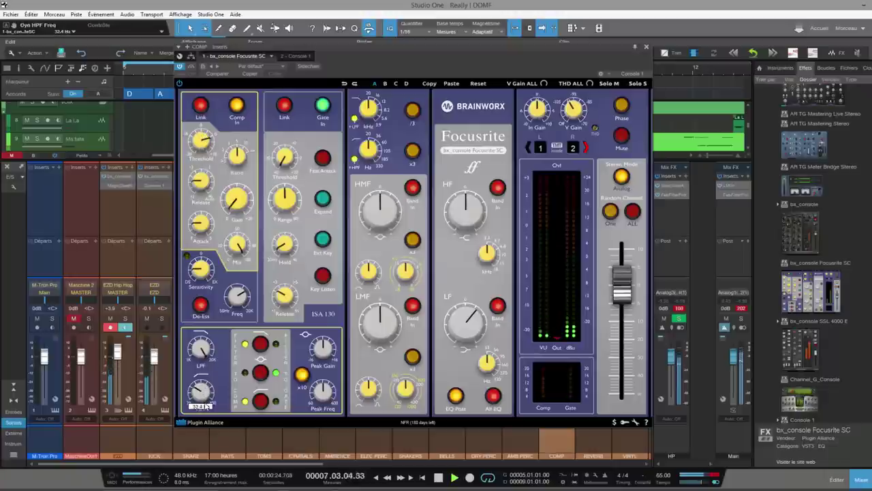
{"action": "scroll", "coordinate": [204, 405], "scroll_direction": "down", "scroll_amount": 1}
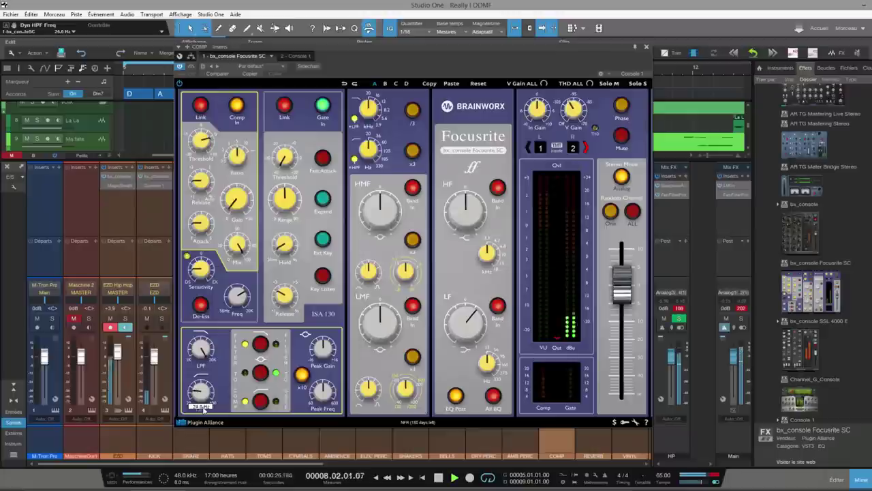
{"action": "scroll", "coordinate": [200, 402], "scroll_direction": "down", "scroll_amount": 1}
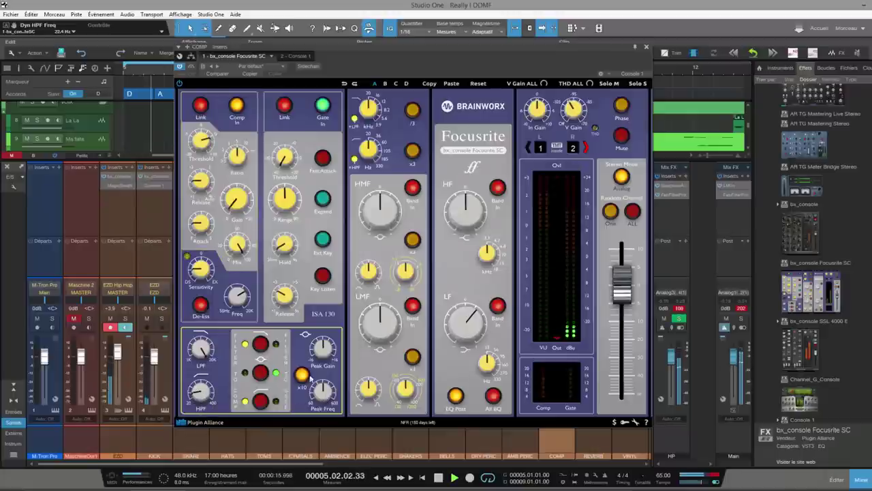
{"action": "mouse_move", "coordinate": [201, 140]}
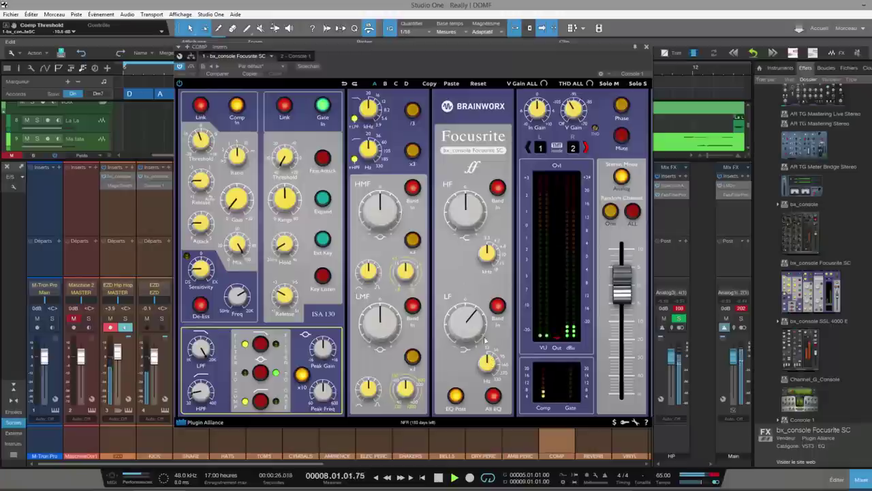
- Set COMP's main high-pass filter to about 24.9 Hz and close the plugin window
{"action": "mouse_move", "coordinate": [368, 152]}
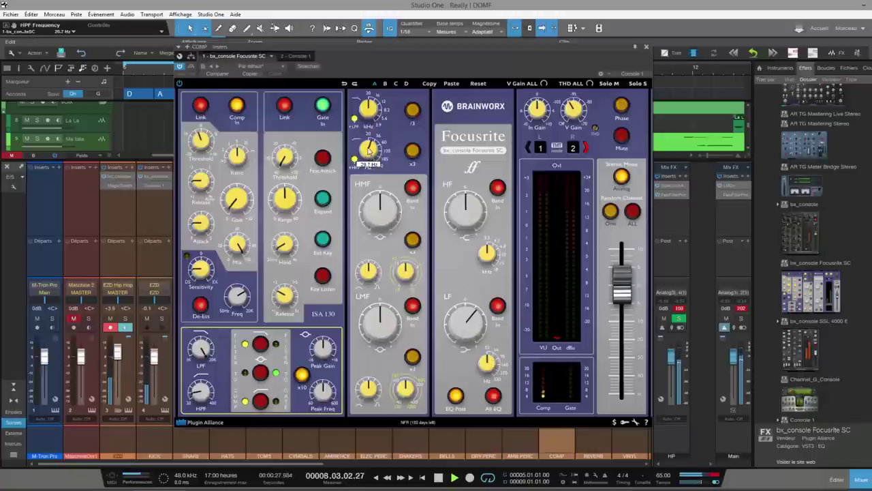
{"action": "scroll", "coordinate": [370, 152], "scroll_direction": "down", "scroll_amount": 4}
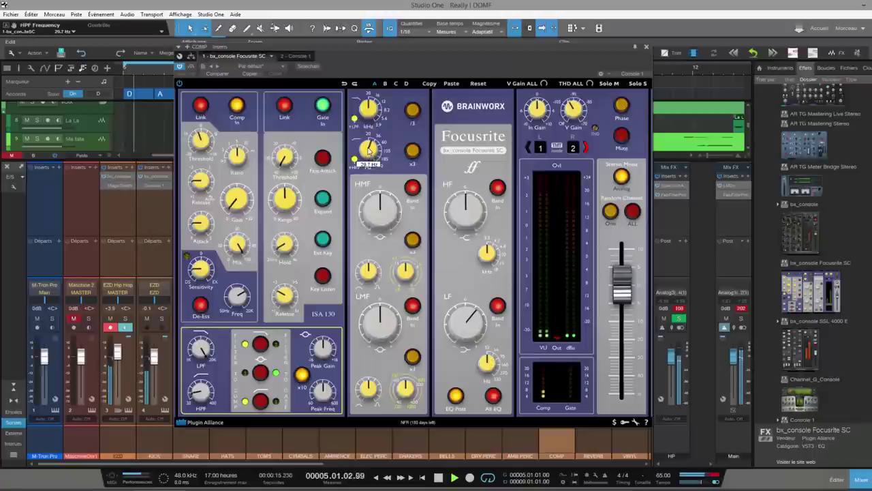
{"action": "scroll", "coordinate": [370, 151], "scroll_direction": "down", "scroll_amount": 1}
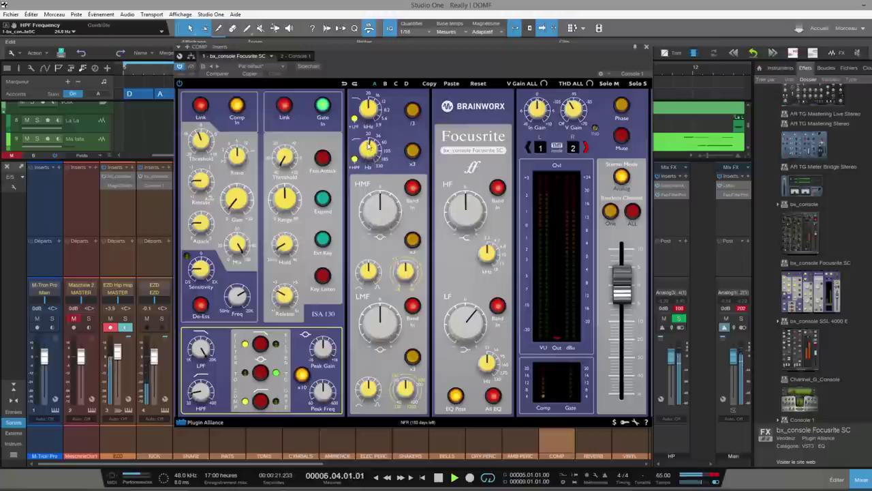
{"action": "left_click", "coordinate": [646, 48]}
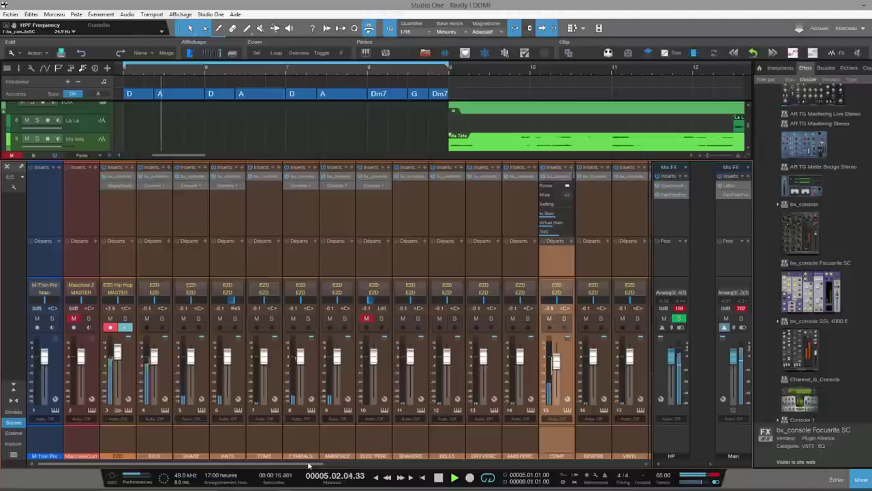
- Unmute and solo the XO channel, and open its bx_console Focusrite SC plugin
{"action": "left_click_drag", "start_coordinate": [309, 465], "coordinate": [356, 466]}
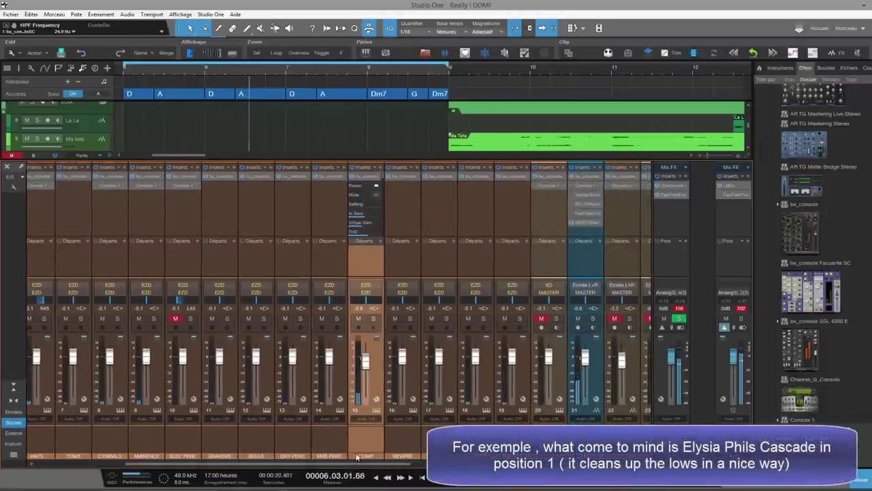
{"action": "left_click_drag", "start_coordinate": [356, 456], "coordinate": [414, 458]}
{"action": "left_click", "coordinate": [318, 319]}
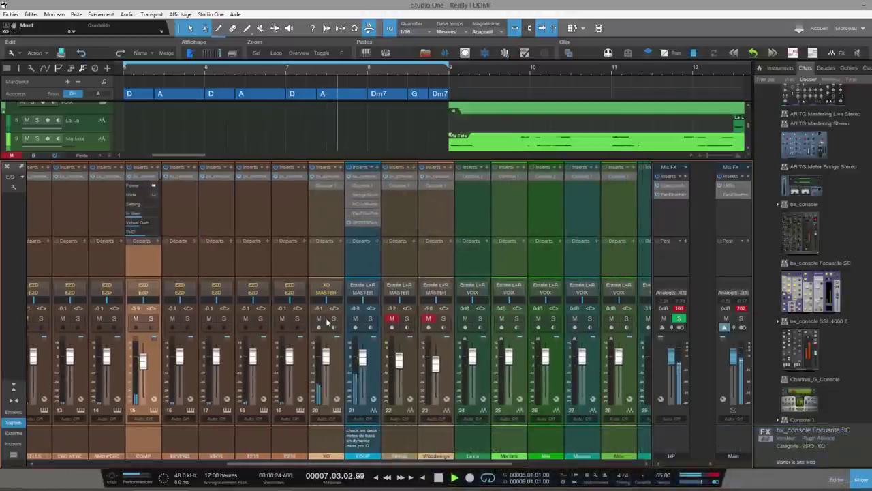
{"action": "left_click", "coordinate": [333, 318]}
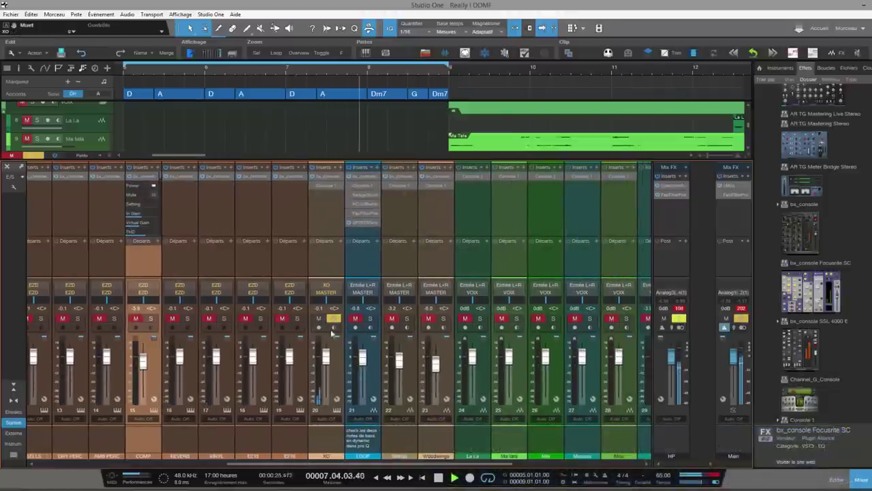
{"action": "left_click", "coordinate": [329, 177]}
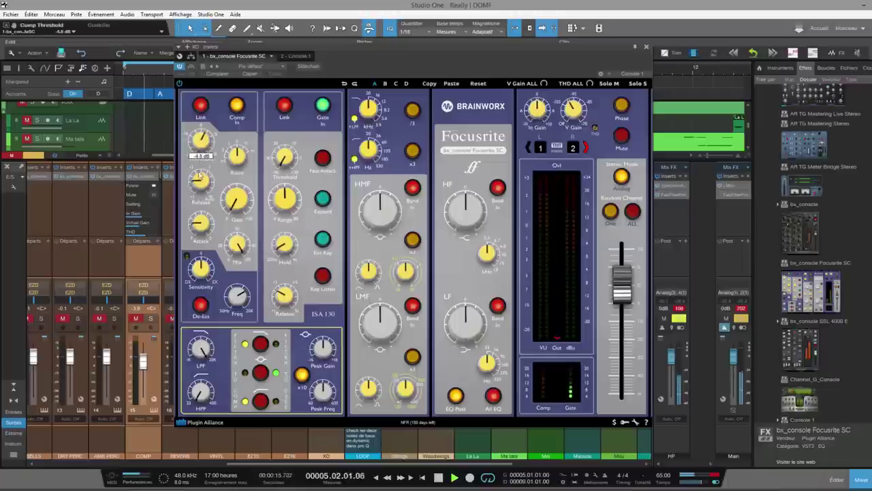
- Raise XO's input gain and set its compressor threshold to about -12 dB, makeup gain to +5.8 dB and release to about 2 s
{"action": "left_click_drag", "start_coordinate": [550, 129], "coordinate": [543, 92]}
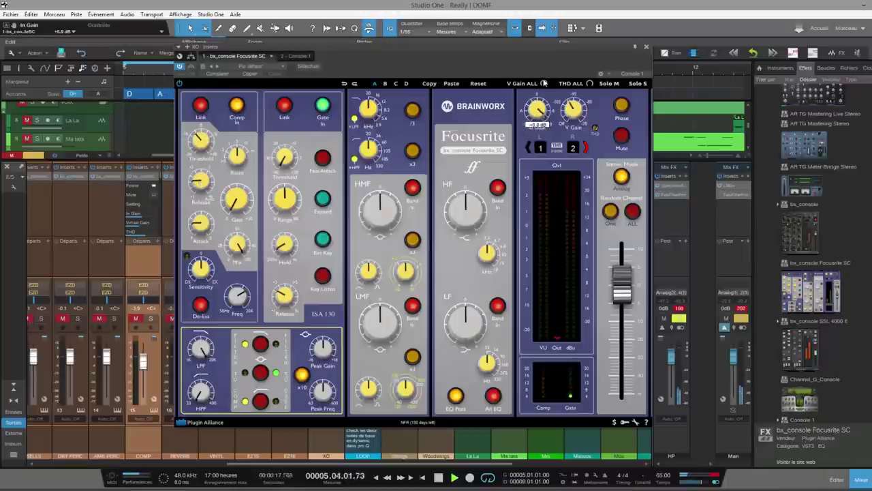
{"action": "mouse_move", "coordinate": [201, 141]}
{"action": "left_mouse_down"}
{"action": "mouse_move", "coordinate": [194, 154]}
{"action": "mouse_move", "coordinate": [200, 139]}
{"action": "left_mouse_up"}
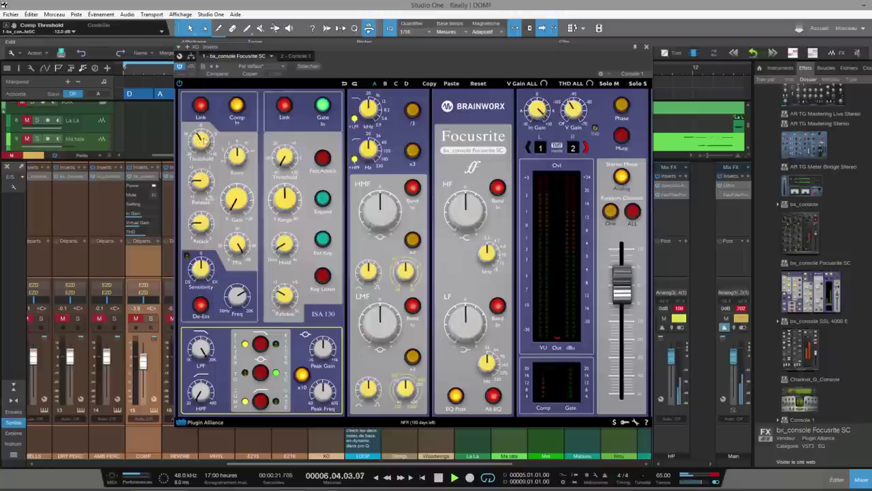
{"action": "left_click_drag", "start_coordinate": [239, 203], "coordinate": [236, 186]}
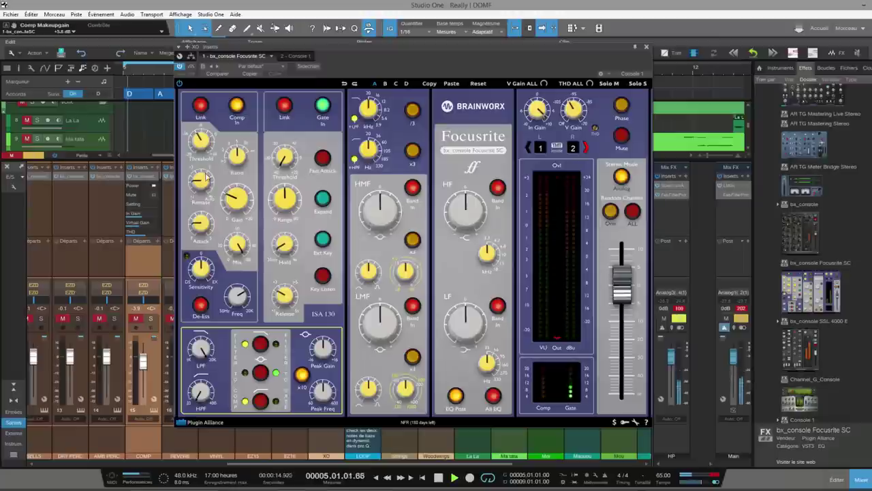
{"action": "left_click_drag", "start_coordinate": [207, 178], "coordinate": [210, 138]}
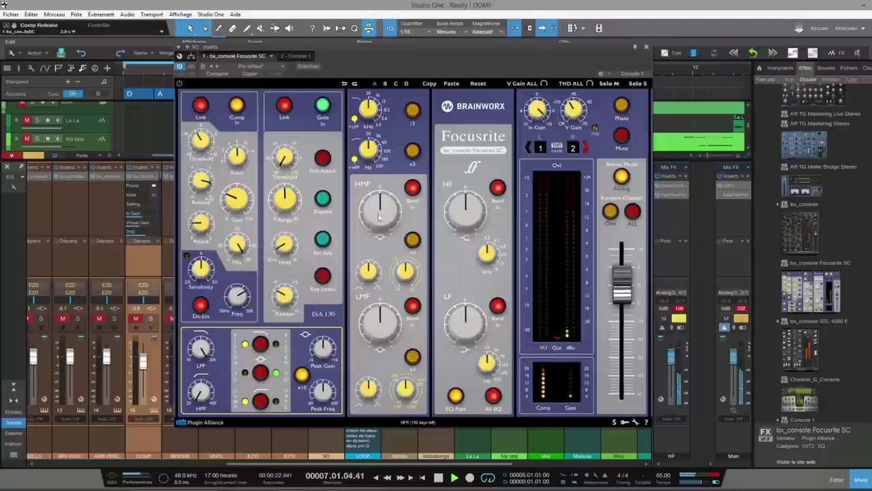
- Boost XO's HMF band by about 5.4 dB at 2.8 kHz and set its high-pass filter to about 293 Hz
{"action": "left_click_drag", "start_coordinate": [380, 213], "coordinate": [380, 197]}
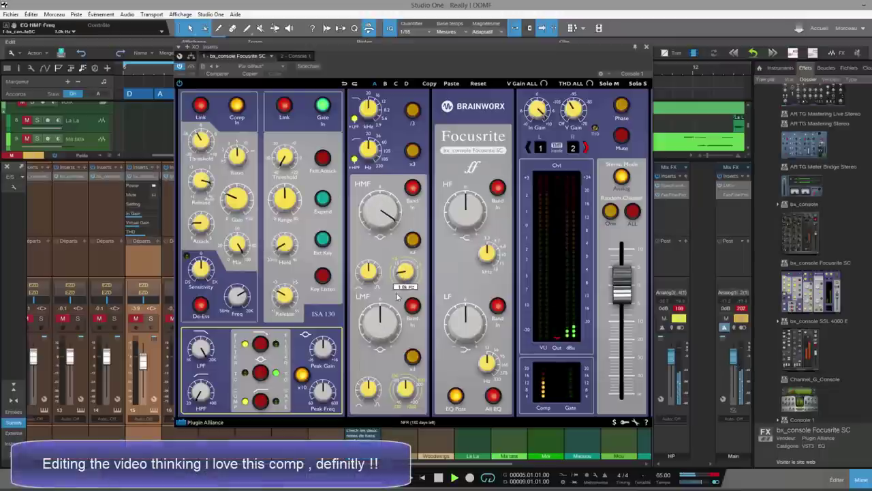
{"action": "left_click_drag", "start_coordinate": [397, 295], "coordinate": [400, 267]}
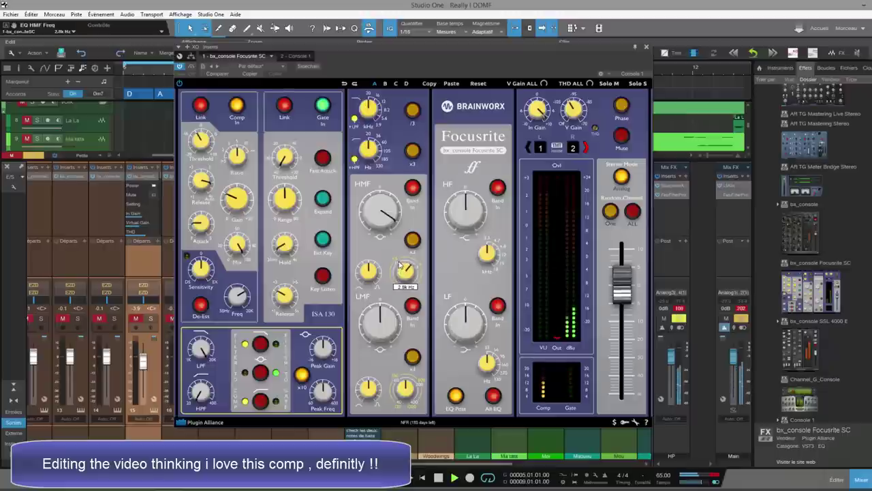
{"action": "left_click_drag", "start_coordinate": [387, 204], "coordinate": [392, 198]}
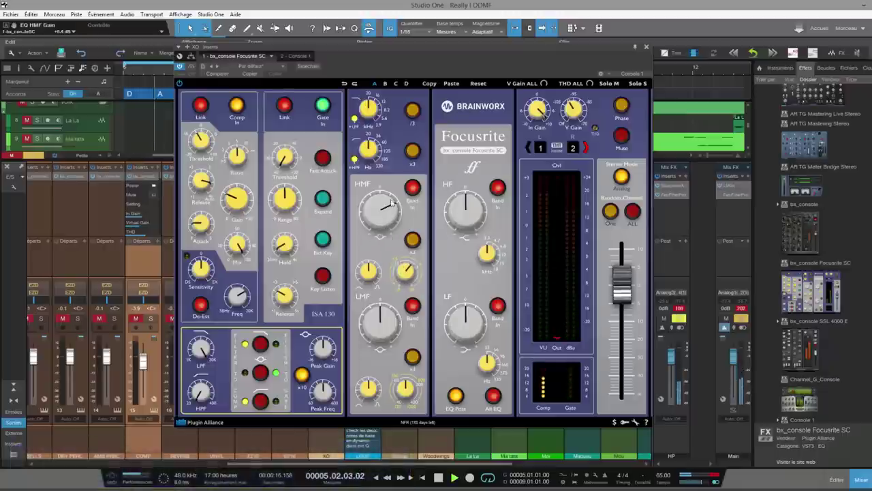
{"action": "left_click", "coordinate": [369, 143]}
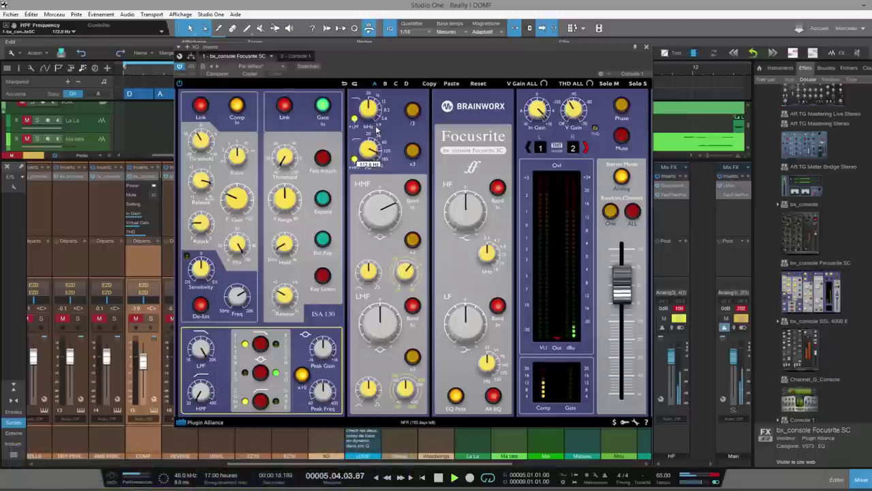
{"action": "left_click_drag", "start_coordinate": [377, 129], "coordinate": [379, 126]}
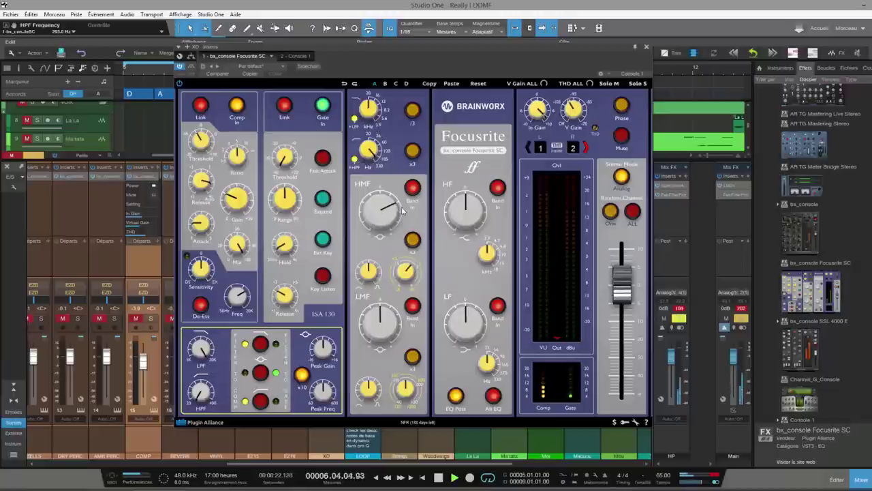
- Switch XO's TMT console channels to 11 and 12, keeping the stereo mode on Analog
{"action": "left_click", "coordinate": [585, 148]}
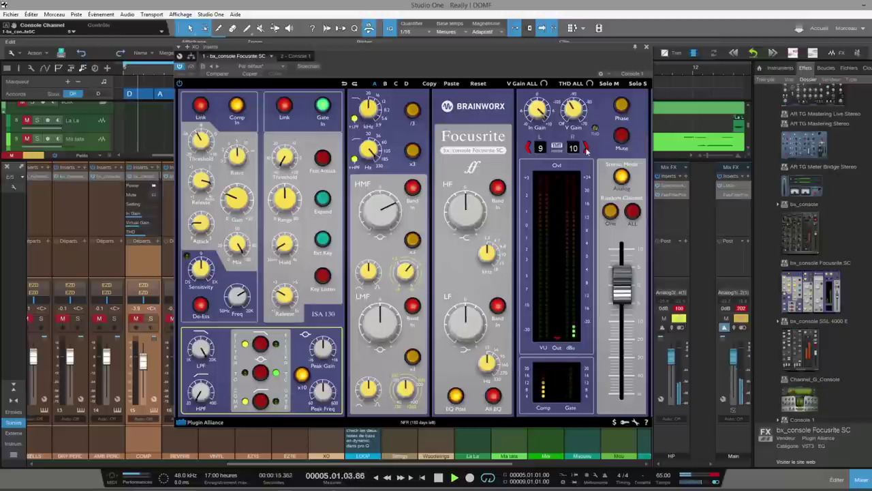
{"action": "left_click", "coordinate": [586, 148]}
{"action": "left_click", "coordinate": [586, 148]}
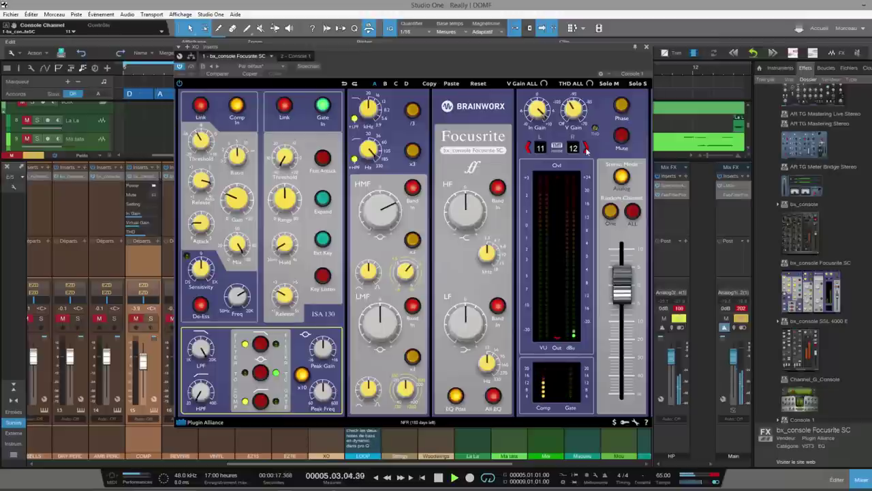
{"action": "left_click", "coordinate": [620, 175]}
{"action": "left_click", "coordinate": [620, 176]}
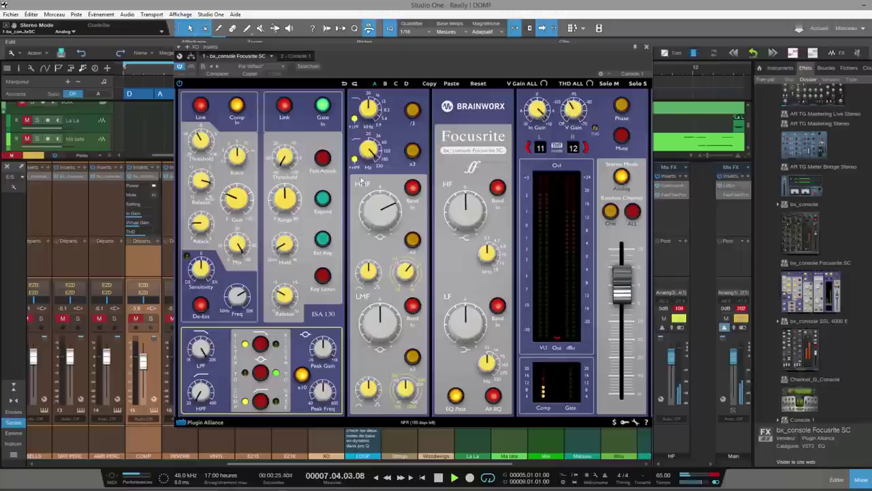
- Turn off XO's solo, lower its compressor makeup gain to about +1.0 dB and close the plugin window
{"action": "left_click_drag", "start_coordinate": [489, 50], "coordinate": [636, 39]}
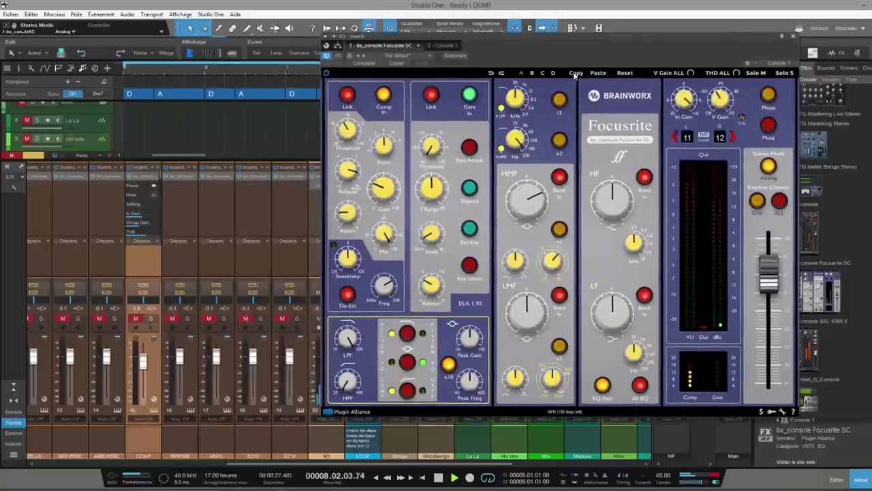
{"action": "left_click_drag", "start_coordinate": [540, 47], "coordinate": [679, 56]}
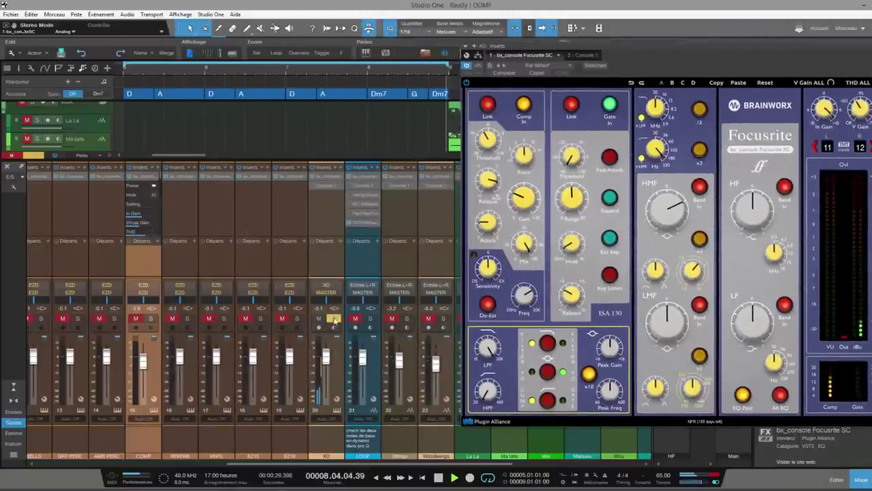
{"action": "left_click_drag", "start_coordinate": [737, 44], "coordinate": [414, 76]}
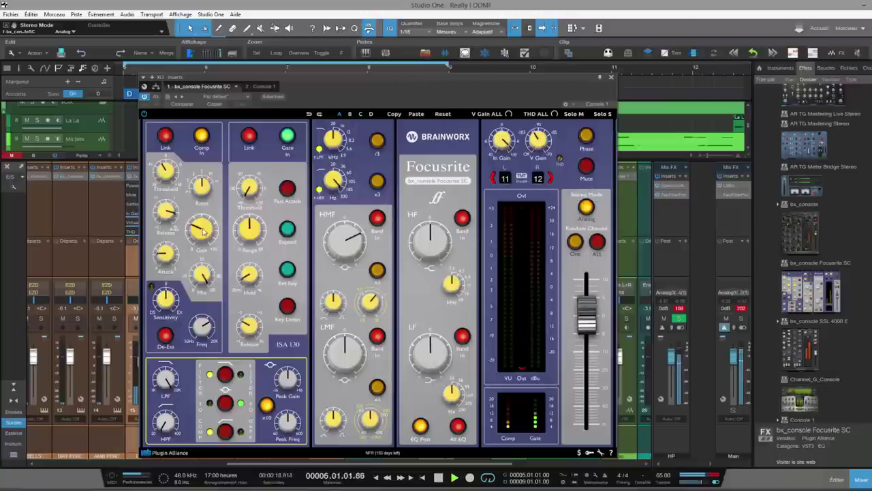
{"action": "left_click_drag", "start_coordinate": [202, 232], "coordinate": [203, 241]}
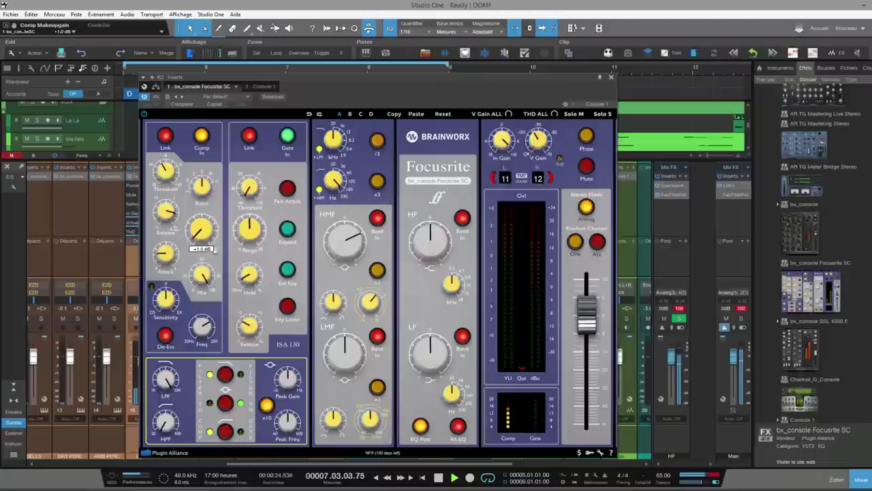
{"action": "left_click", "coordinate": [611, 79]}
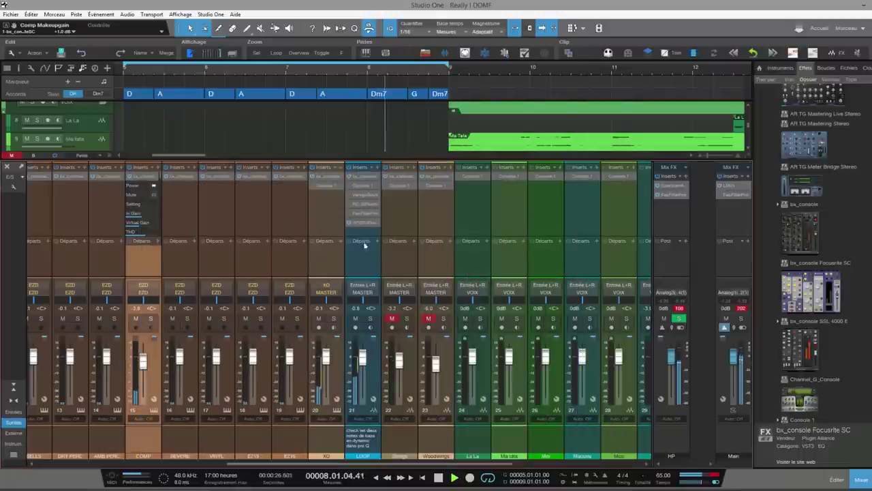
- Unmute the Strings channel and open its bx_console Focusrite SC plugin
{"action": "left_click", "coordinate": [429, 319]}
{"action": "left_click", "coordinate": [392, 318]}
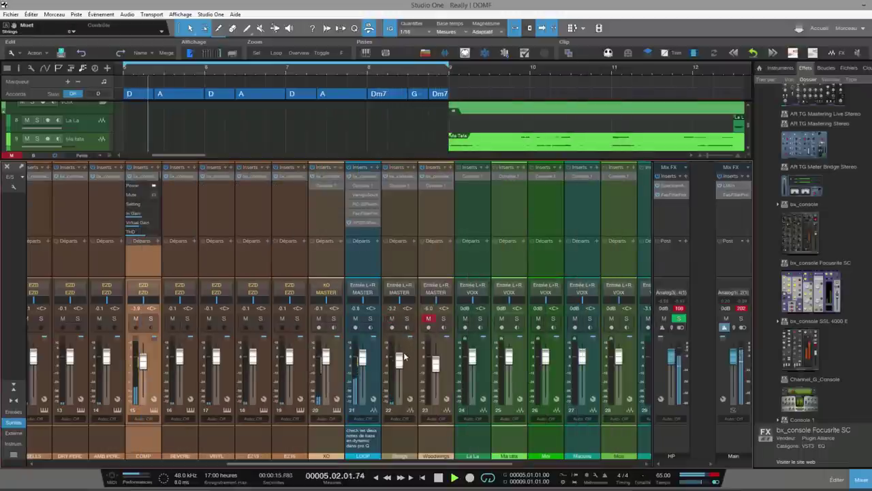
{"action": "left_click", "coordinate": [399, 176]}
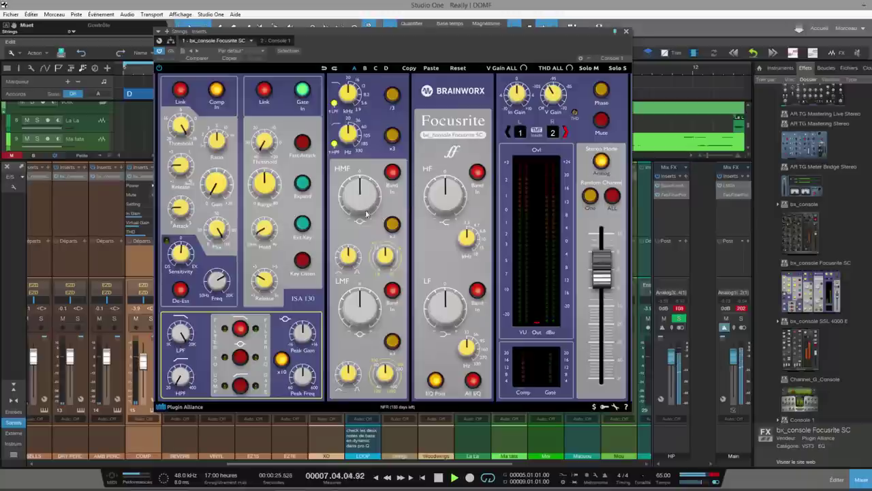
- Boost Strings' HMF band by about 9 dB at a lower frequency, boost HF, raise the high-pass filter and set the low-pass to about 15.2 kHz
{"action": "left_click_drag", "start_coordinate": [386, 255], "coordinate": [385, 265]}
{"action": "left_click_drag", "start_coordinate": [365, 203], "coordinate": [361, 178]}
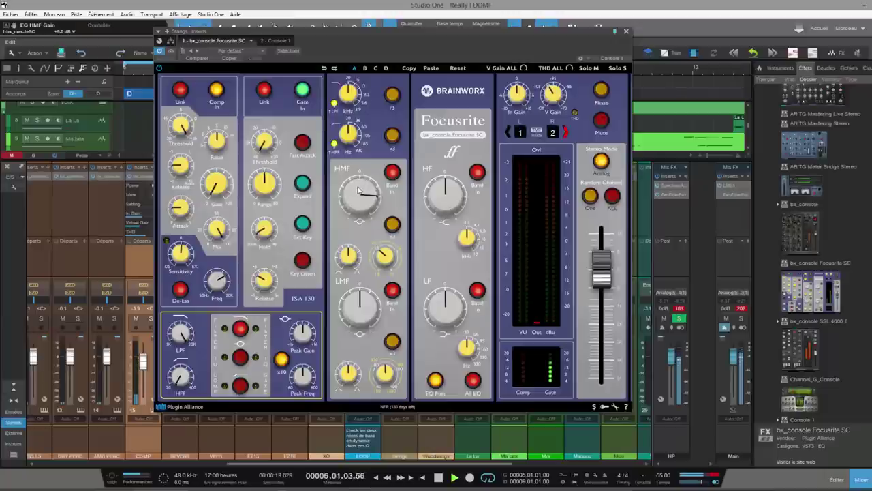
{"action": "left_click_drag", "start_coordinate": [438, 200], "coordinate": [438, 185]}
{"action": "left_click_drag", "start_coordinate": [350, 134], "coordinate": [349, 128]}
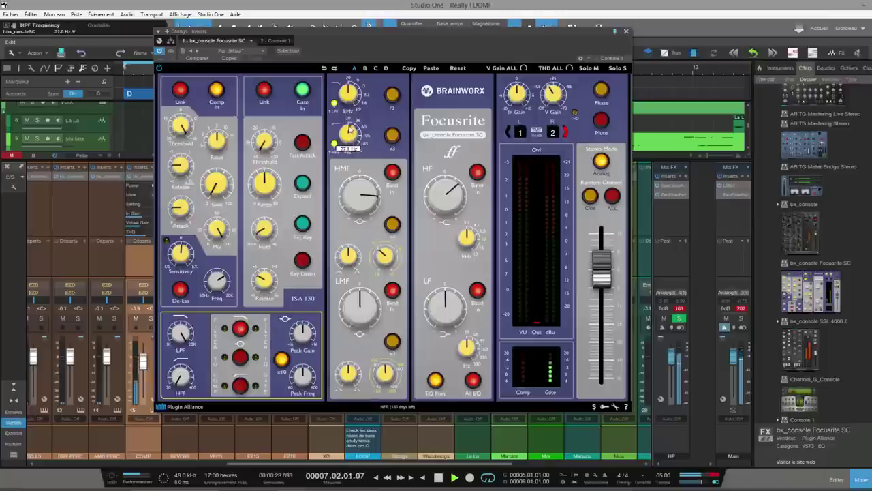
{"action": "left_click_drag", "start_coordinate": [348, 90], "coordinate": [349, 101]}
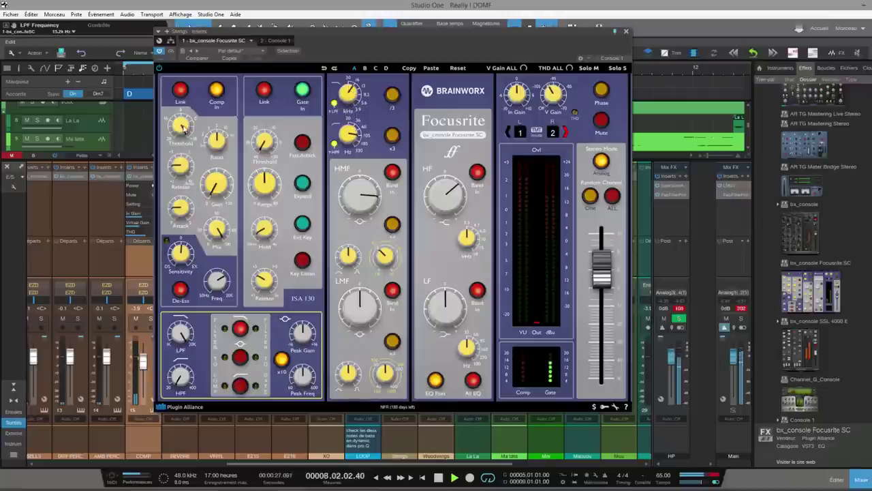
- Set Strings' compressor threshold to about +3.2 dB and its release to about 1.0 s
{"action": "left_click_drag", "start_coordinate": [183, 130], "coordinate": [186, 169]}
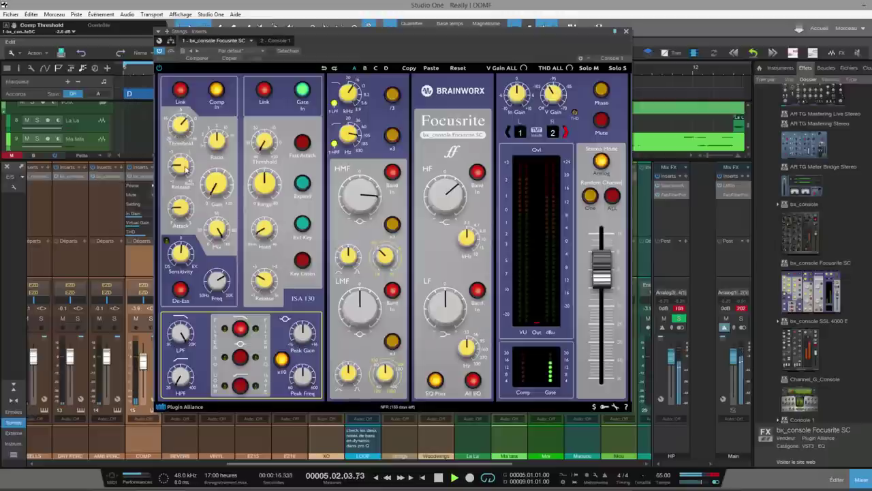
{"action": "left_click_drag", "start_coordinate": [184, 125], "coordinate": [183, 122]}
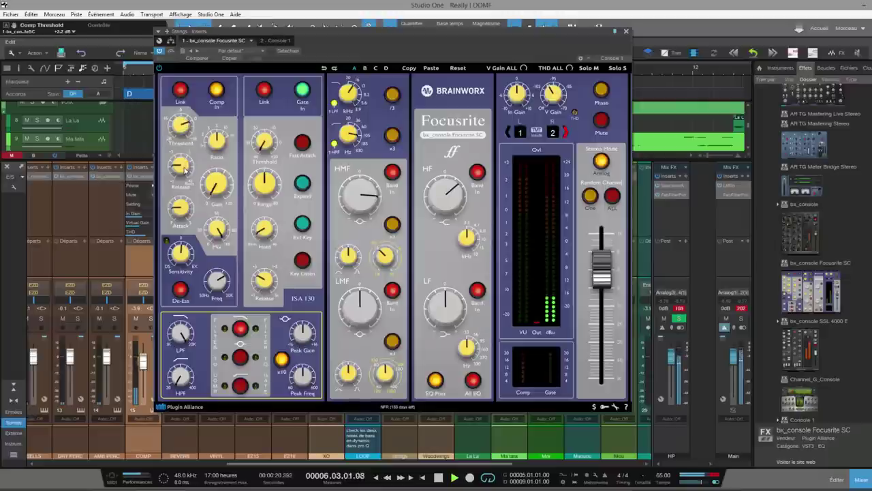
{"action": "left_click", "coordinate": [184, 168]}
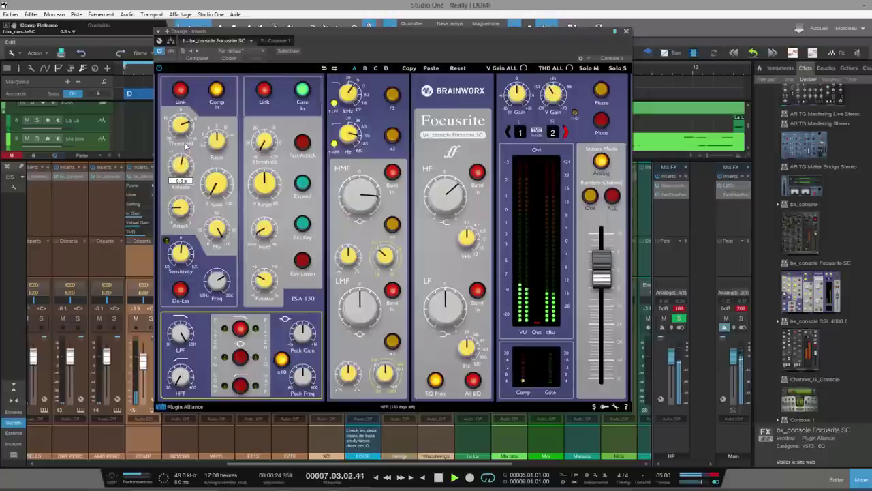
{"action": "left_click_drag", "start_coordinate": [185, 142], "coordinate": [186, 142]}
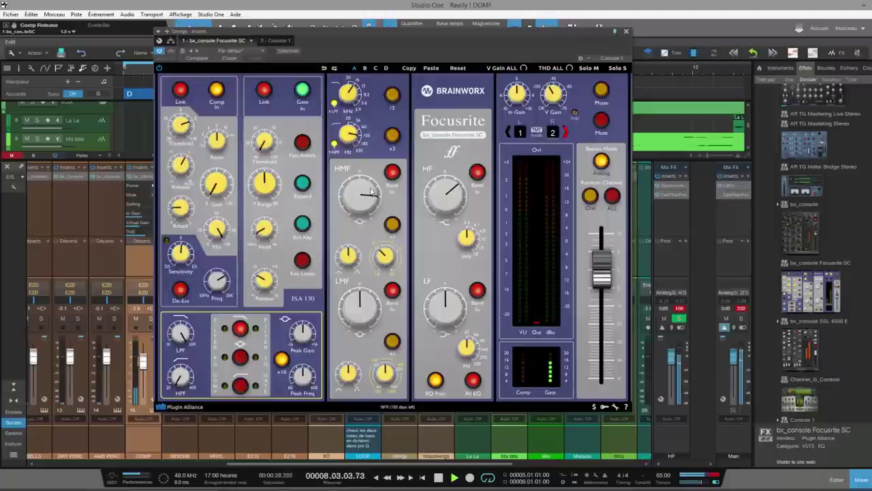
- Reduce Strings' HMF boost to about 6 dB and close the plugin window
{"action": "left_click_drag", "start_coordinate": [370, 196], "coordinate": [368, 199]}
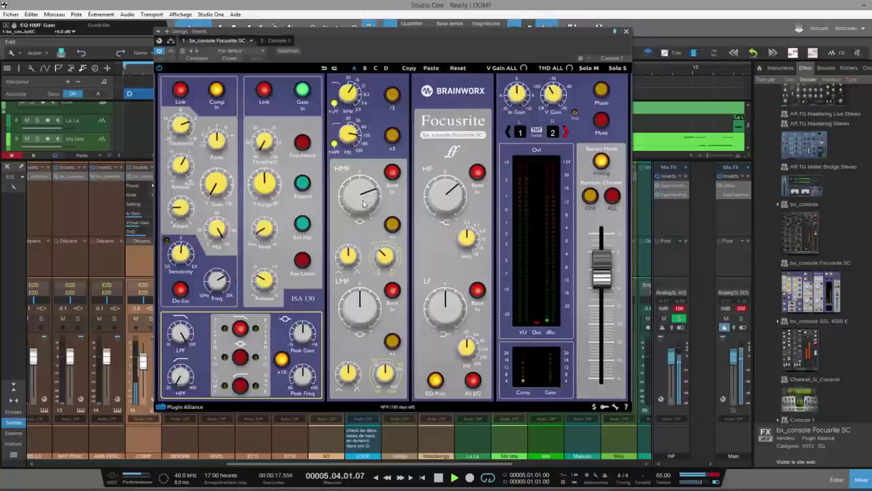
{"action": "left_click", "coordinate": [627, 33]}
- Solo Woodwings instead of Strings and open its bx_console Focusrite SC plugin
{"action": "left_click", "coordinate": [406, 319]}
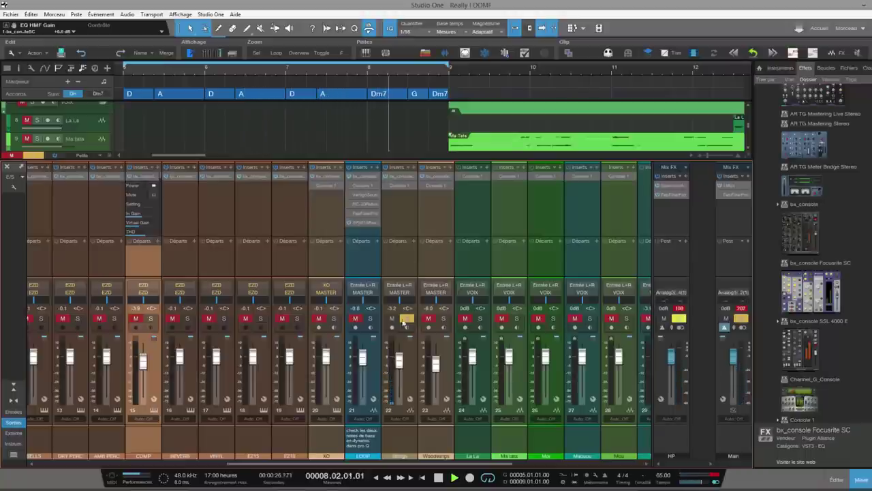
{"action": "key", "text": "shift+s"}
{"action": "key", "text": "s"}
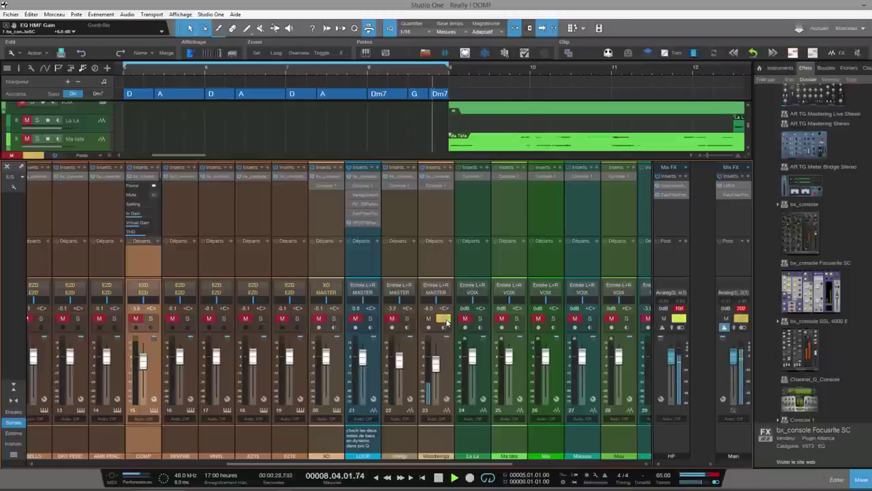
{"action": "left_click", "coordinate": [440, 180]}
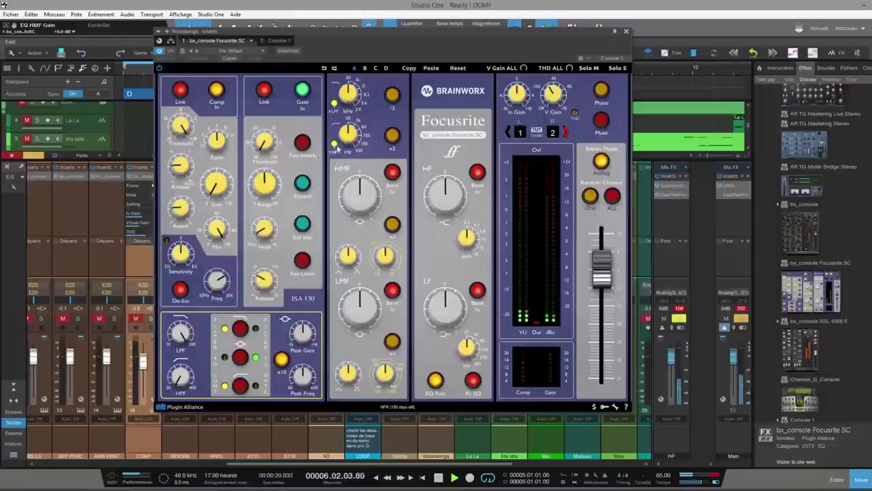
- Set Woodwings' high-pass filter to about 158 Hz, compressor threshold to about -5 dB and makeup gain to about +2.9 dB
{"action": "left_click_drag", "start_coordinate": [347, 133], "coordinate": [355, 116]}
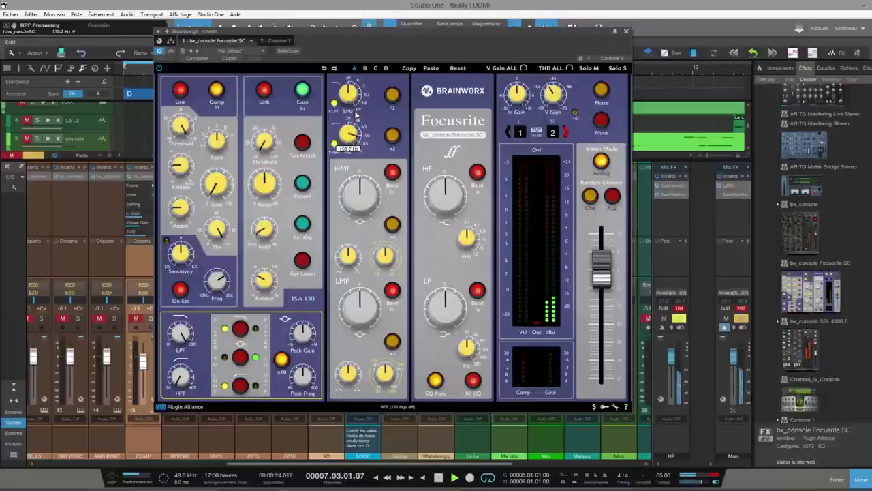
{"action": "left_click_drag", "start_coordinate": [182, 137], "coordinate": [179, 164]}
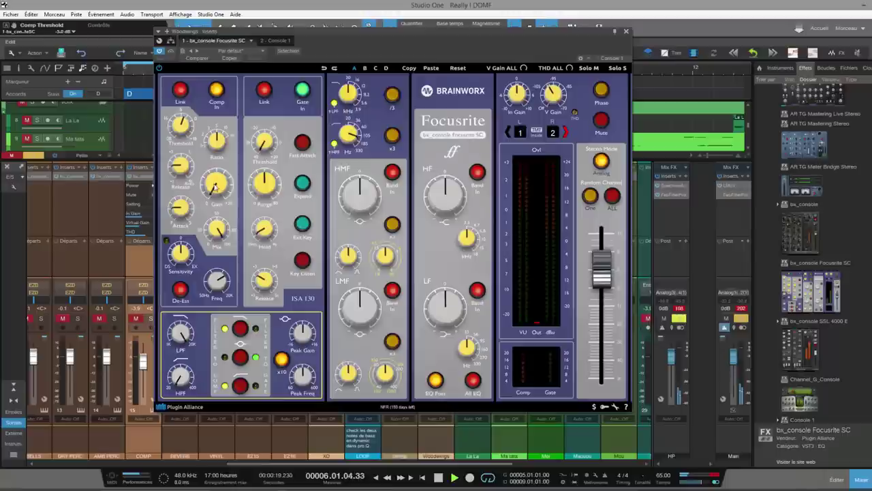
{"action": "left_click_drag", "start_coordinate": [214, 186], "coordinate": [215, 177]}
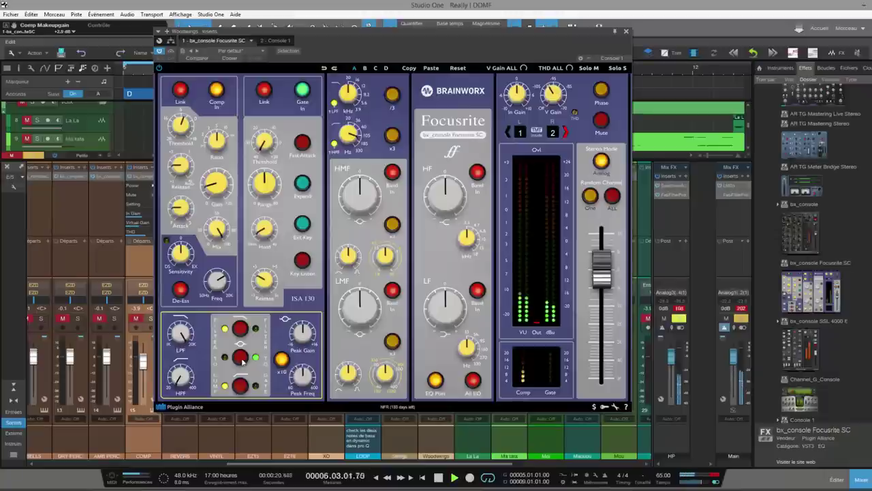
- Route Woodwings' dynamics peak EQ to the compressor and turn off its x10 frequency range
{"action": "left_click", "coordinate": [240, 357]}
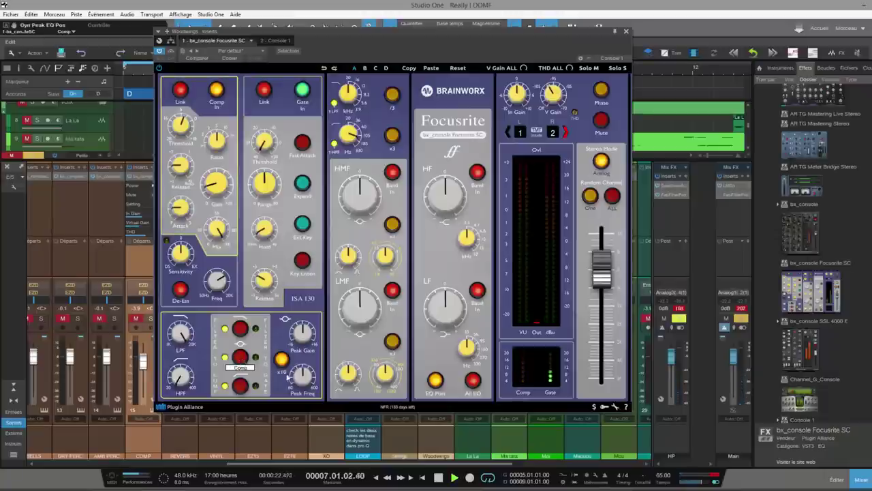
{"action": "left_click", "coordinate": [282, 361]}
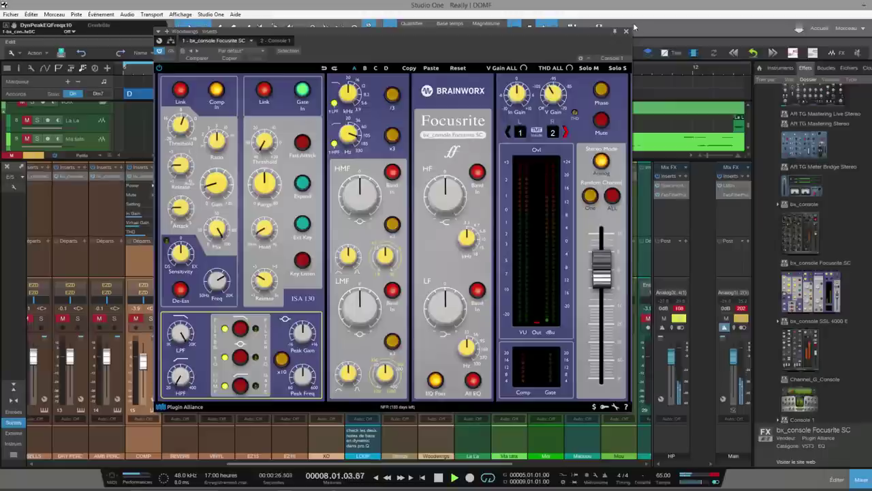
- Open the HP channel's Spectrum Analyzer and set Woodwings' dynamics peak EQ frequency to about 1.3 kHz with x10 on
{"action": "left_click", "coordinate": [665, 185]}
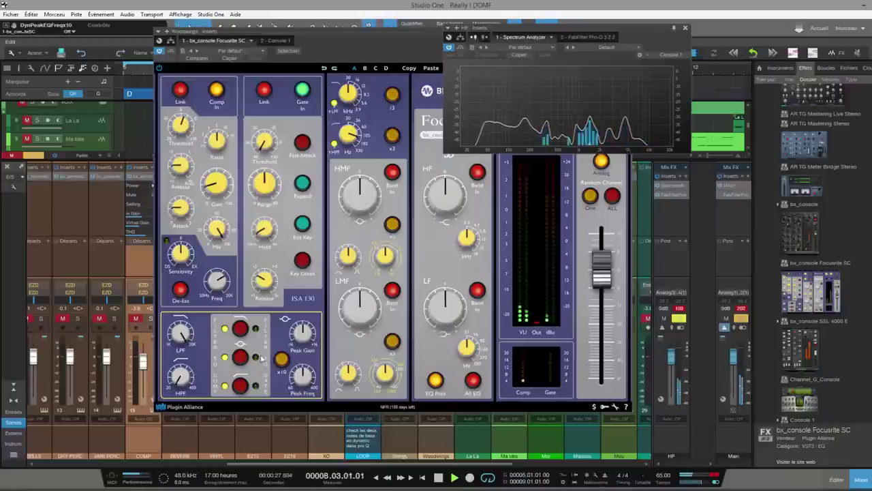
{"action": "left_click", "coordinate": [302, 372]}
{"action": "left_click_drag", "start_coordinate": [302, 372], "coordinate": [305, 412]}
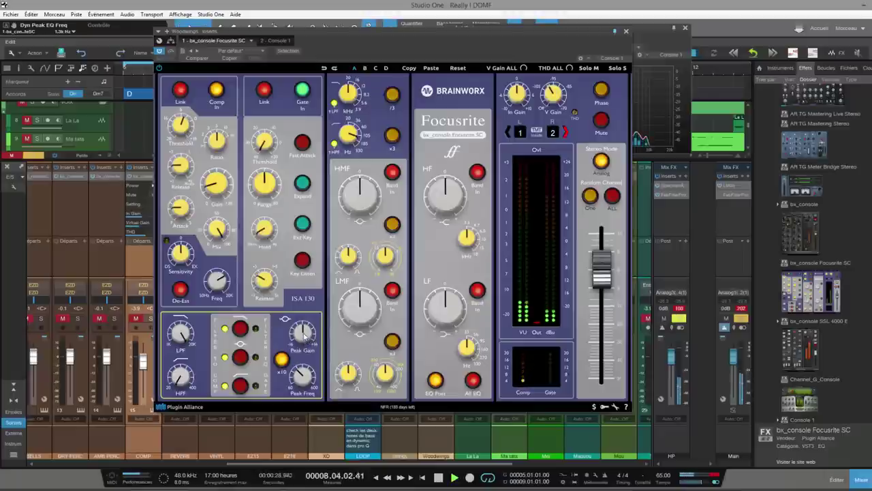
- Set Woodwings' dynamics peak EQ gain to about -5.8 dB and boost its HMF band by about 5.4 dB
{"action": "left_click_drag", "start_coordinate": [303, 334], "coordinate": [304, 357]}
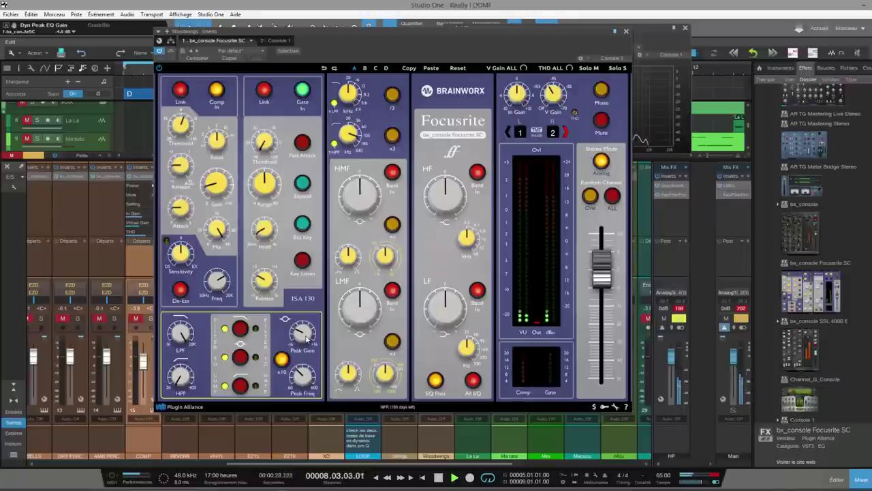
{"action": "left_click_drag", "start_coordinate": [306, 338], "coordinate": [310, 327]}
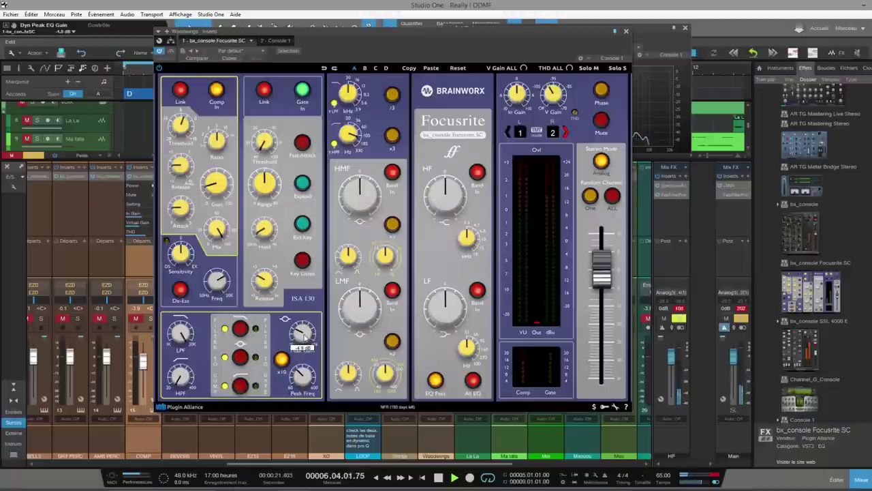
{"action": "left_click_drag", "start_coordinate": [304, 337], "coordinate": [305, 339]}
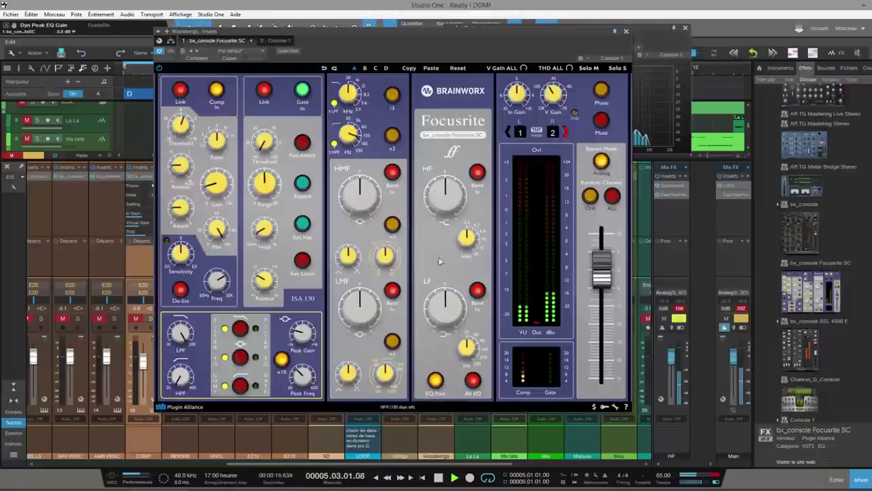
{"action": "left_click_drag", "start_coordinate": [366, 208], "coordinate": [365, 193]}
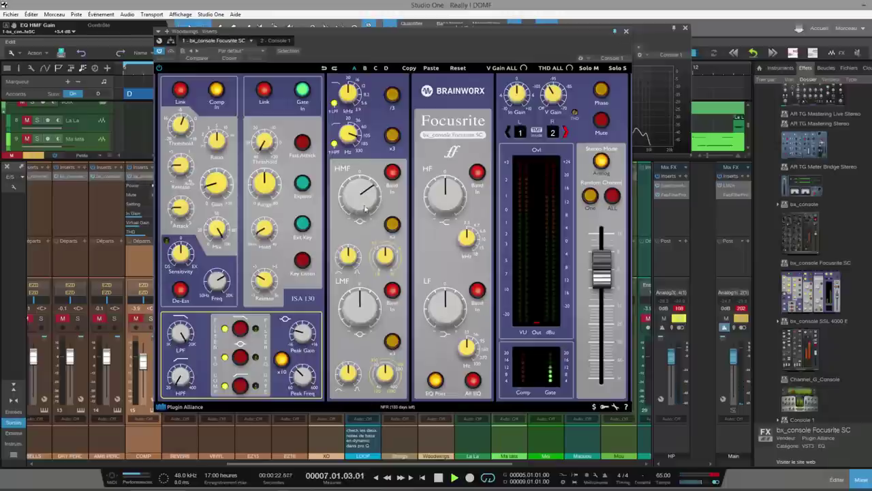
- Solo Strings briefly alongside Woodwings, clear both solos and unmute Woodwings so the full mix plays
{"action": "left_click_drag", "start_coordinate": [408, 31], "coordinate": [703, 34]}
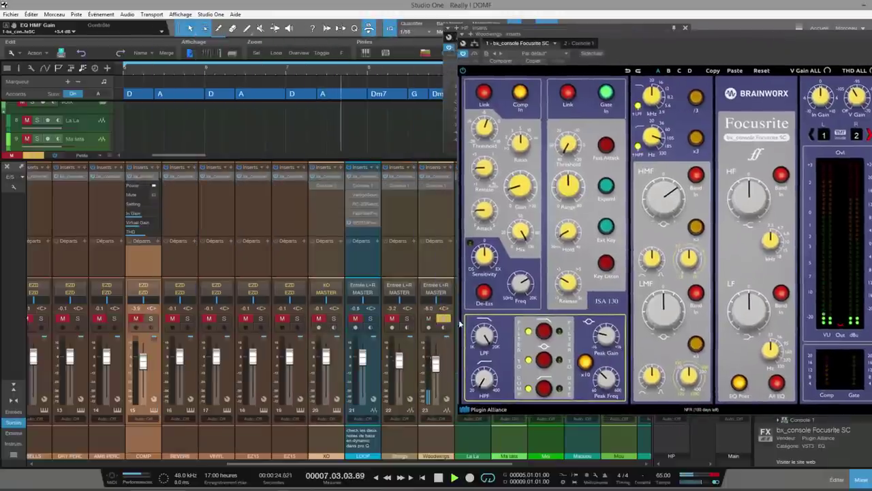
{"action": "left_click", "coordinate": [407, 318]}
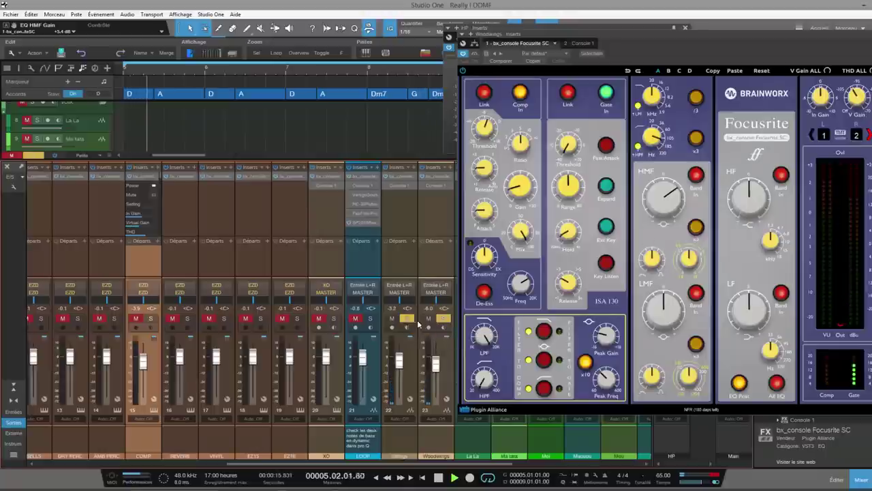
{"action": "left_click", "coordinate": [407, 318]}
{"action": "left_click", "coordinate": [444, 318]}
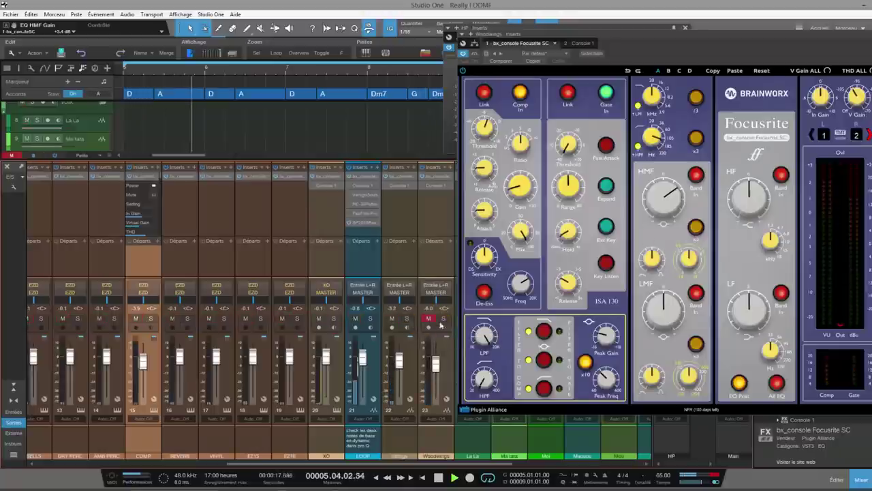
{"action": "left_click", "coordinate": [428, 318]}
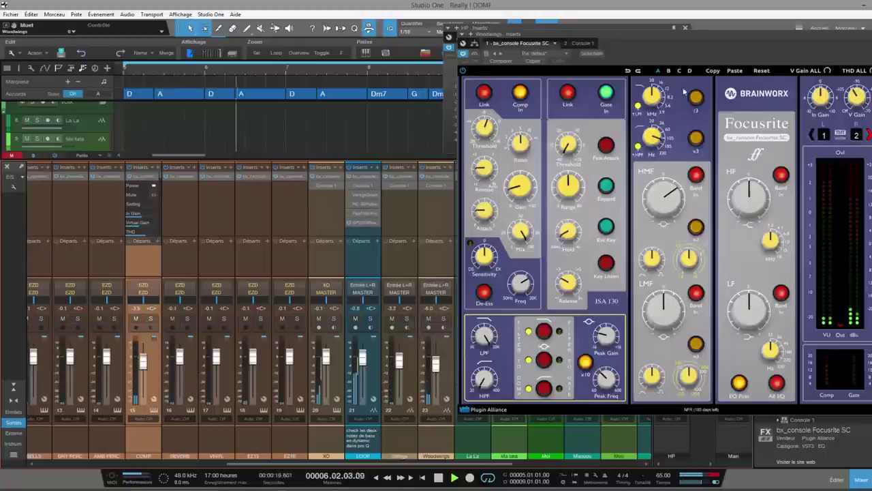
- Set Woodwings' compressor makeup gain to about +1.4 dB and move its plugin window aside
{"action": "left_click_drag", "start_coordinate": [742, 36], "coordinate": [609, 33]}
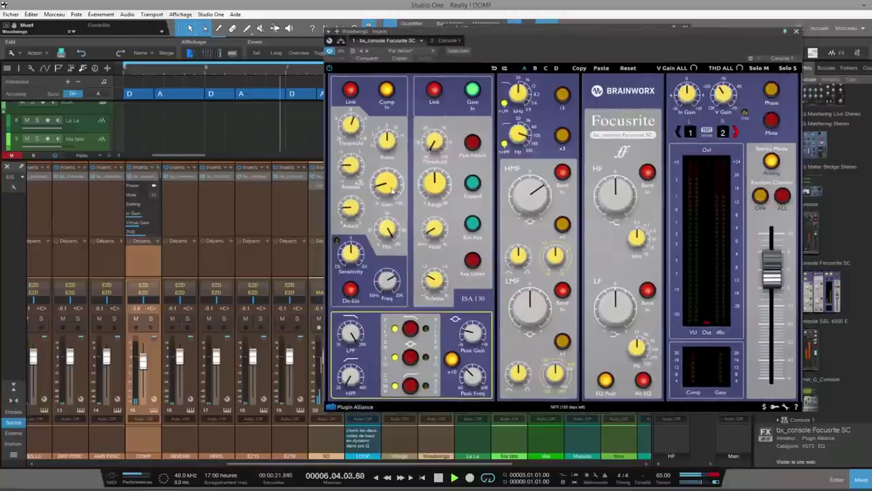
{"action": "mouse_move", "coordinate": [390, 196]}
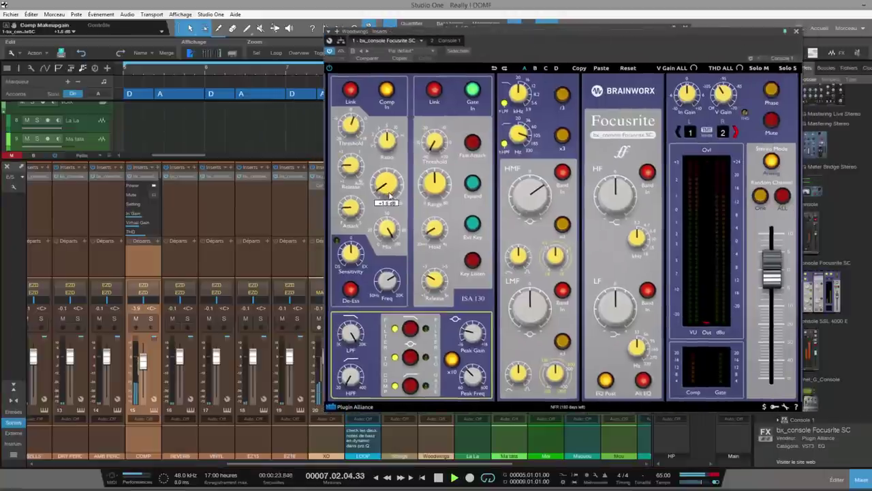
{"action": "left_click_drag", "start_coordinate": [646, 35], "coordinate": [797, 19]}
- Open Strings' bx_console Focusrite SC plugin and close the Strings and Woodwings plugin windows
{"action": "left_click", "coordinate": [398, 179]}
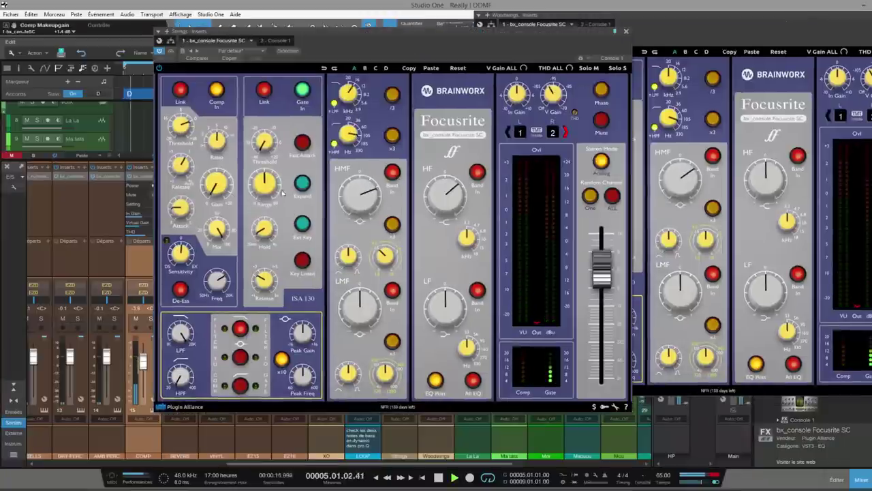
{"action": "left_click_drag", "start_coordinate": [369, 35], "coordinate": [237, 36]}
{"action": "left_click", "coordinate": [505, 33]}
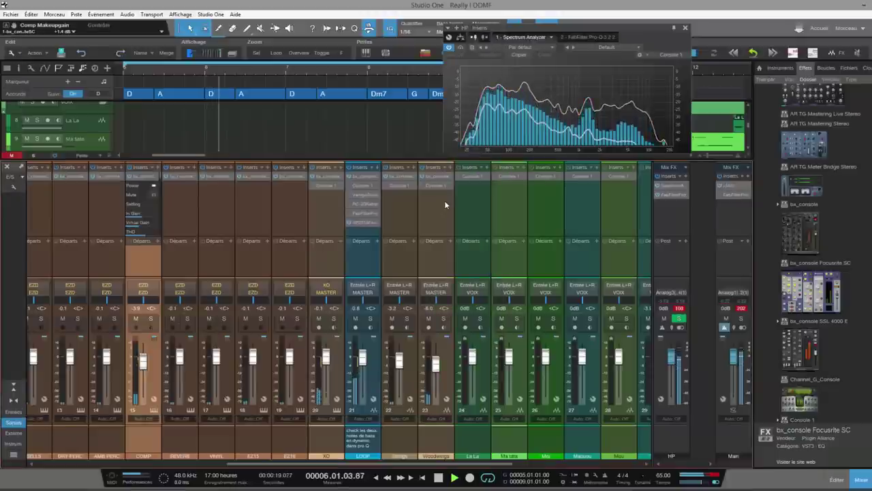
- Check the performance monitor for processor load and review the audio processing options
{"action": "left_click", "coordinate": [148, 479]}
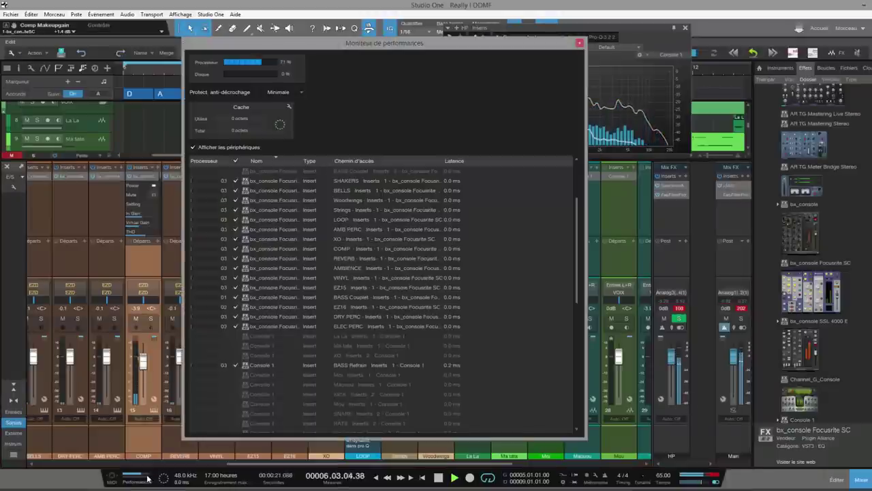
{"action": "left_click", "coordinate": [579, 43]}
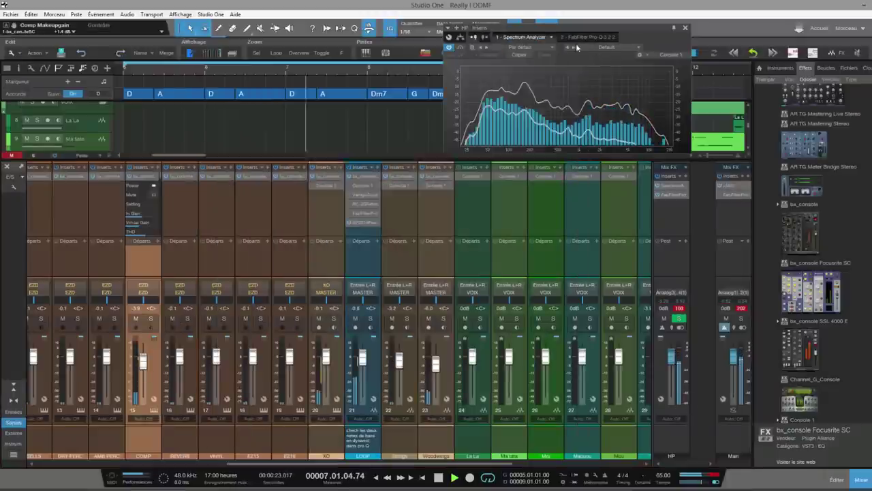
{"action": "left_click", "coordinate": [186, 479]}
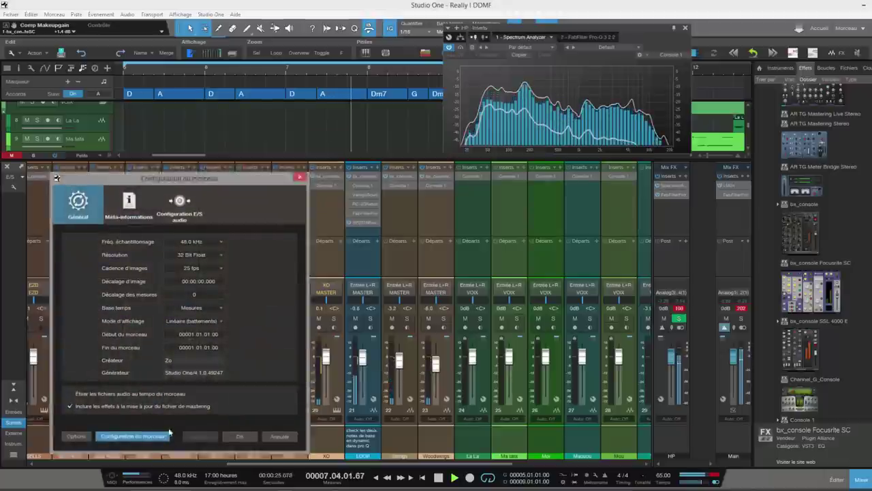
{"action": "left_click", "coordinate": [78, 436]}
{"action": "left_click", "coordinate": [135, 237]}
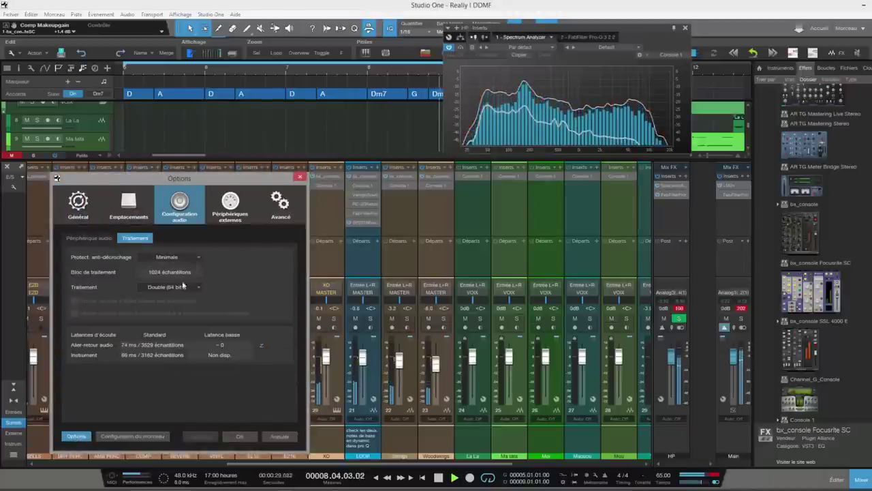
{"action": "left_click", "coordinate": [251, 438]}
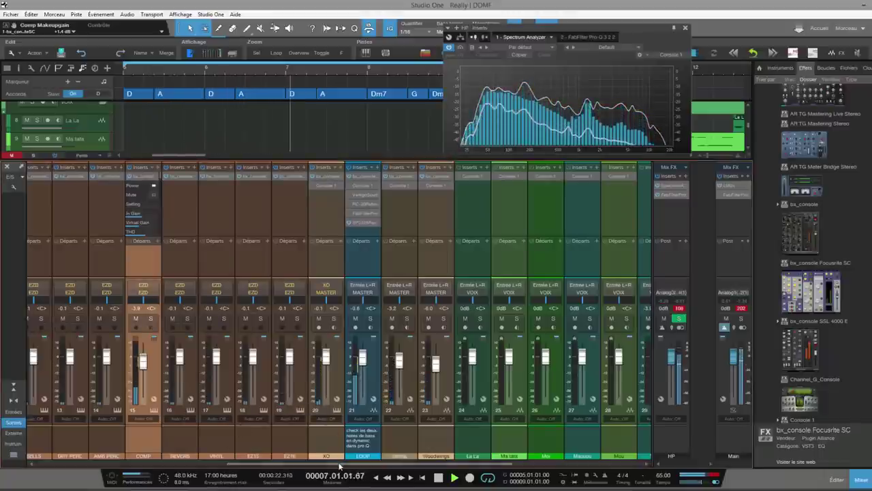
- Select the drum channels from EZD onward in the mixer and close the EZD plugin window
{"action": "scroll", "coordinate": [107, 468], "scroll_direction": "left", "scroll_amount": 6}
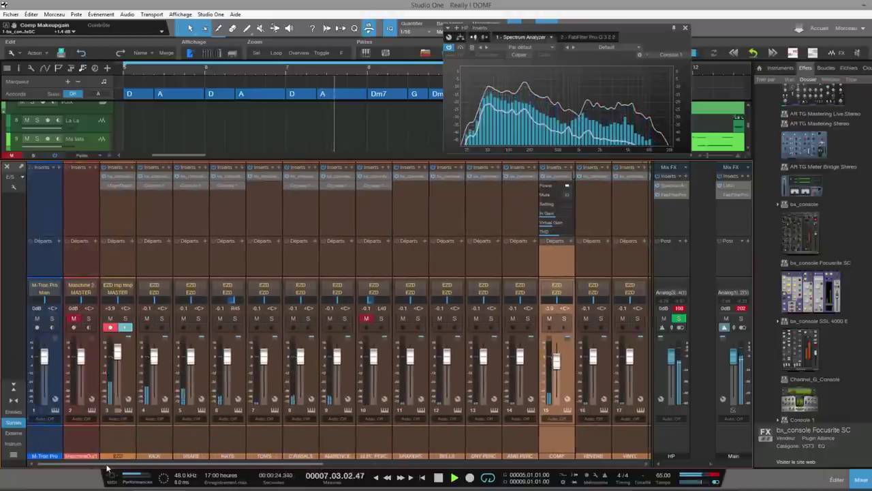
{"action": "scroll", "coordinate": [107, 468], "scroll_direction": "right", "scroll_amount": 10}
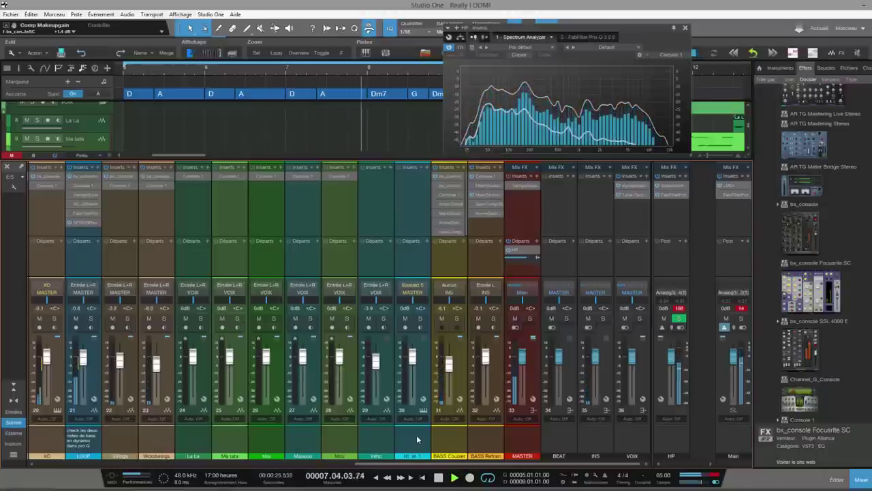
{"action": "left_click_drag", "start_coordinate": [406, 464], "coordinate": [365, 468]}
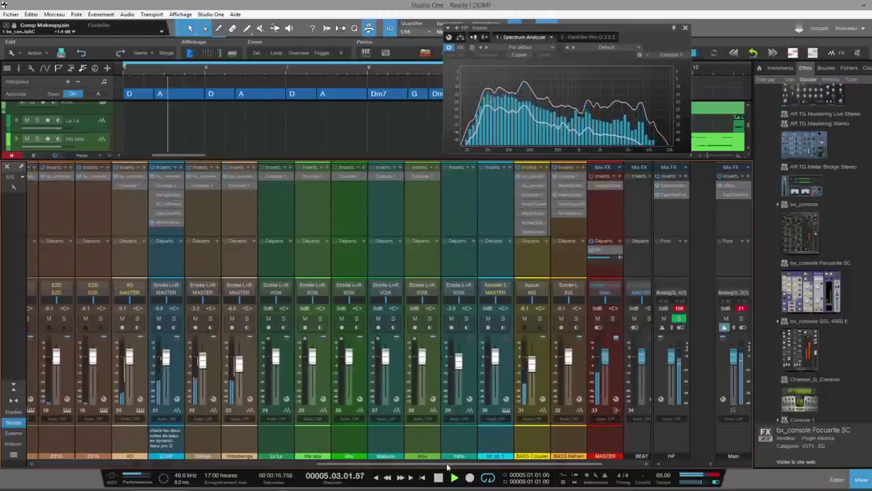
{"action": "left_click", "coordinate": [225, 468]}
{"action": "left_click_drag", "start_coordinate": [224, 468], "coordinate": [170, 468]}
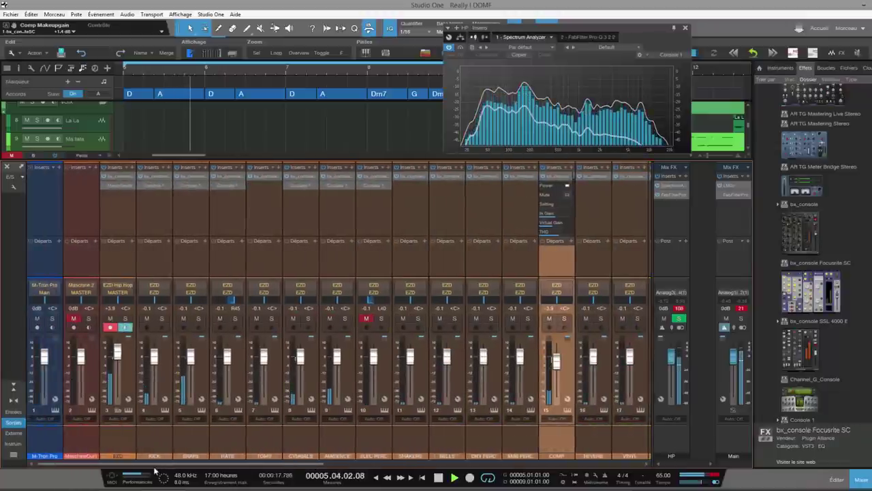
{"action": "left_click", "coordinate": [115, 214]}
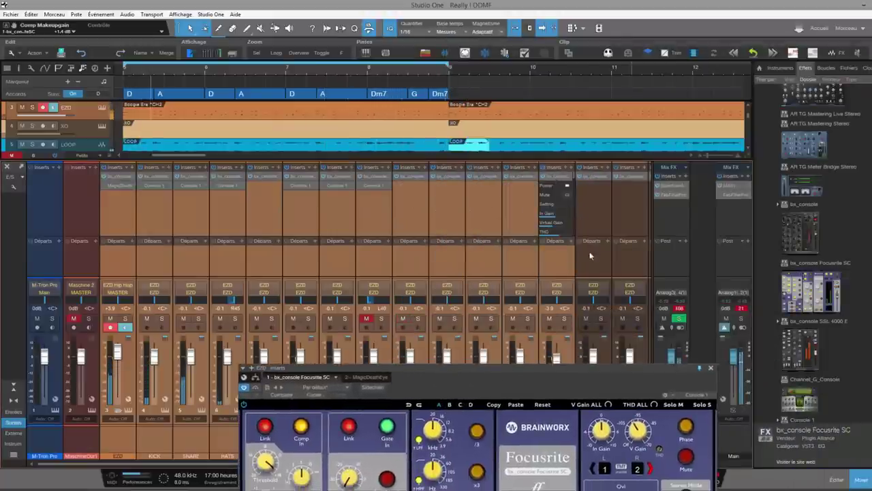
{"action": "left_click", "coordinate": [710, 368]}
- Extend the channel selection to XO, LOOP, Strings, Woodwings and BASS Couplet
{"action": "left_click", "coordinate": [601, 463]}
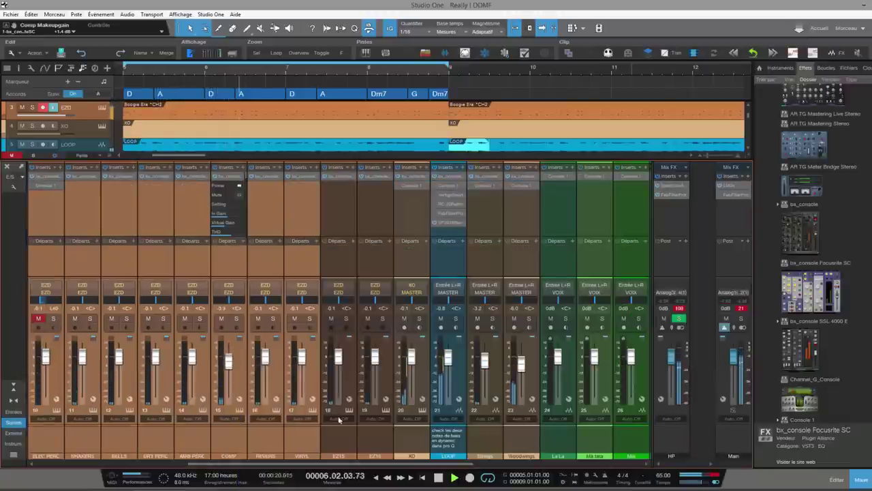
{"action": "left_click", "coordinate": [406, 217]}
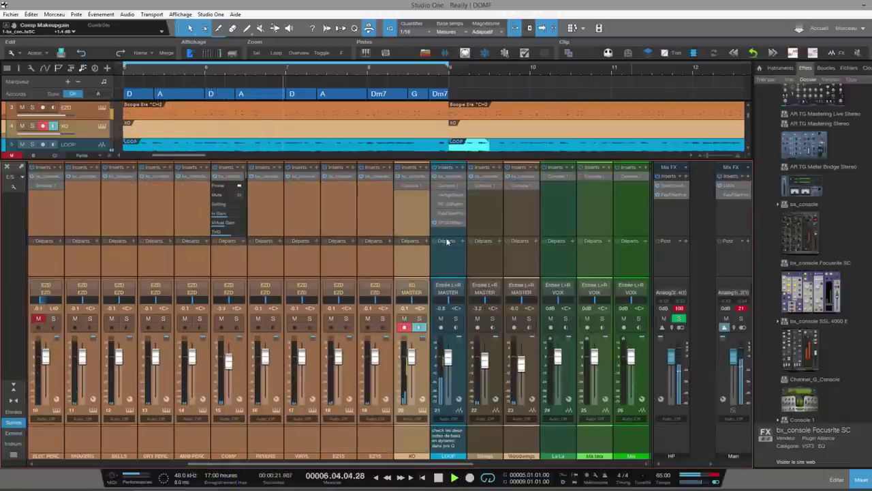
{"action": "left_click", "coordinate": [481, 232], "text": "ctrl"}
{"action": "left_click", "coordinate": [513, 220], "text": "ctrl"}
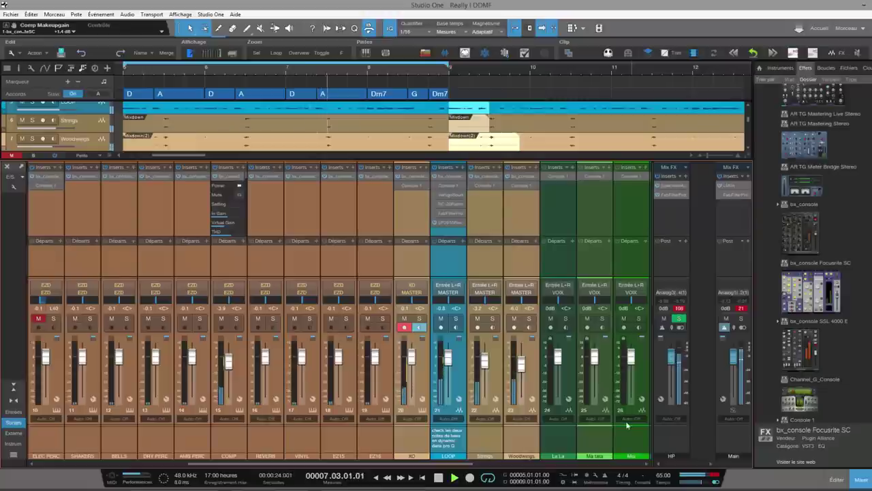
{"action": "left_click", "coordinate": [621, 459]}
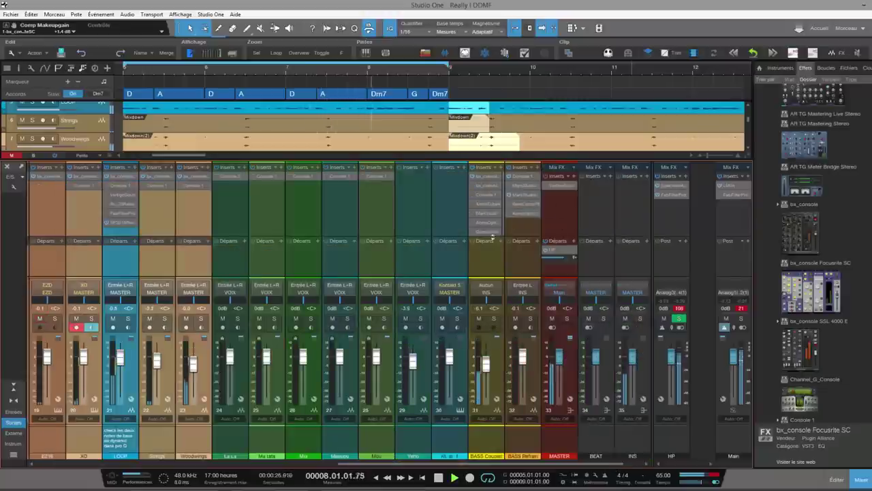
{"action": "left_click", "coordinate": [479, 259]}
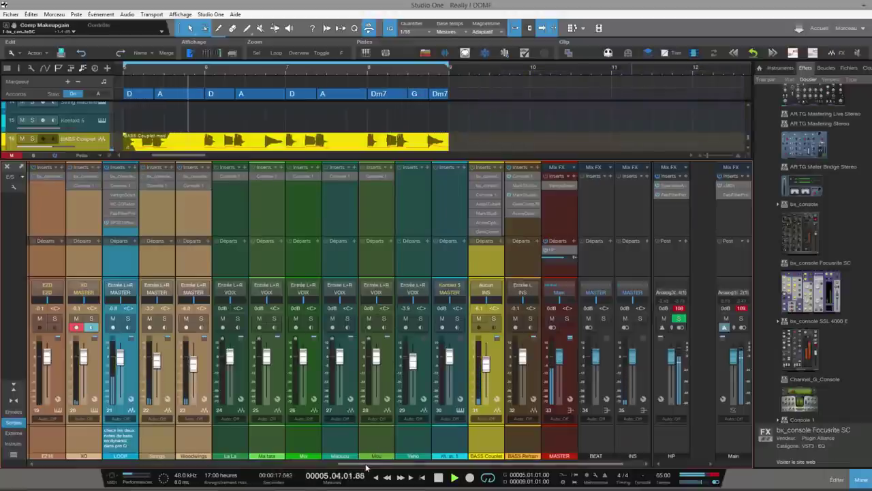
- Set the EZD channel's compressor makeup gain to about +1.3 dB in its bx_console Focusrite SC and close the plugin
{"action": "left_click_drag", "start_coordinate": [286, 463], "coordinate": [171, 457]}
{"action": "scroll", "coordinate": [173, 211], "scroll_direction": "left", "scroll_amount": 7}
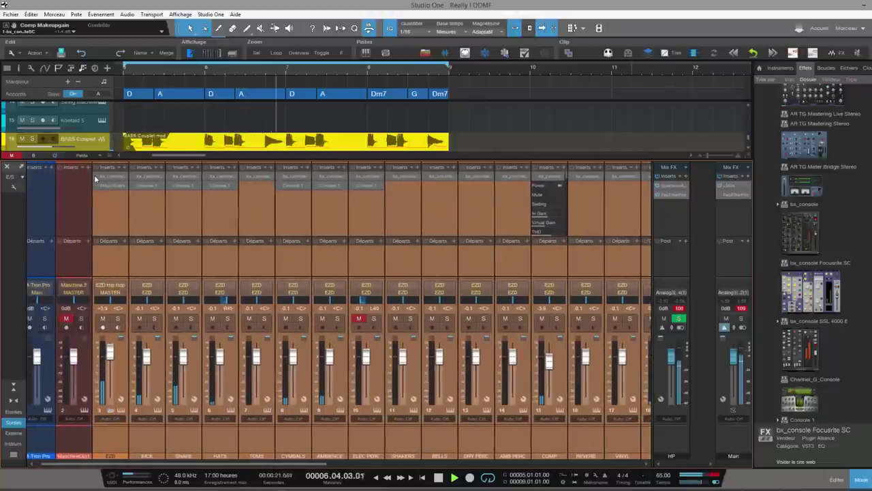
{"action": "left_click", "coordinate": [106, 180]}
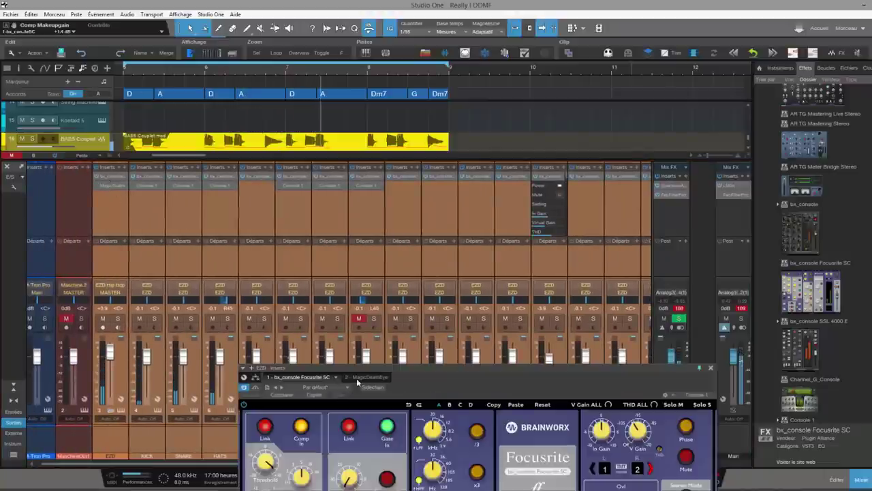
{"action": "left_click_drag", "start_coordinate": [361, 373], "coordinate": [312, 97]}
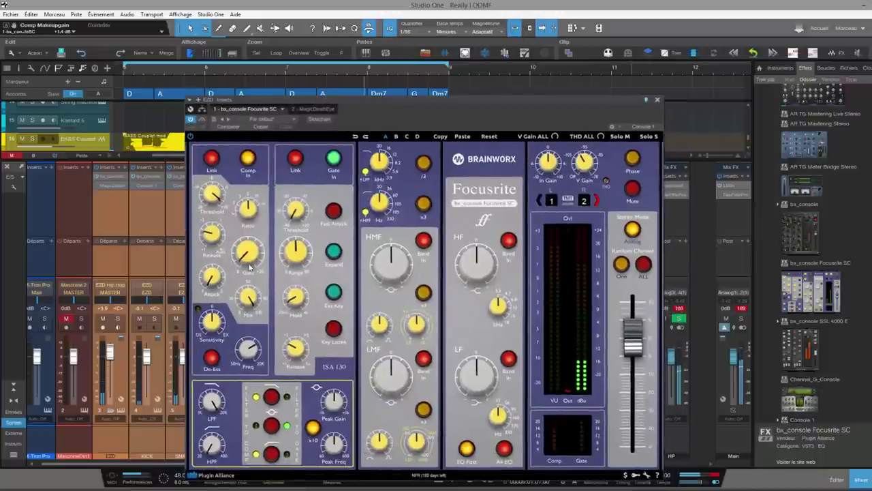
{"action": "left_click_drag", "start_coordinate": [249, 268], "coordinate": [246, 261]}
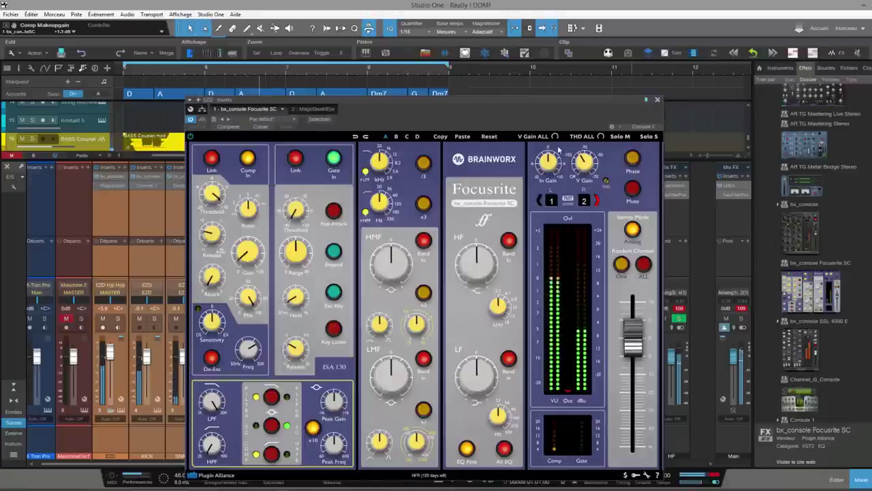
{"action": "left_click", "coordinate": [658, 102]}
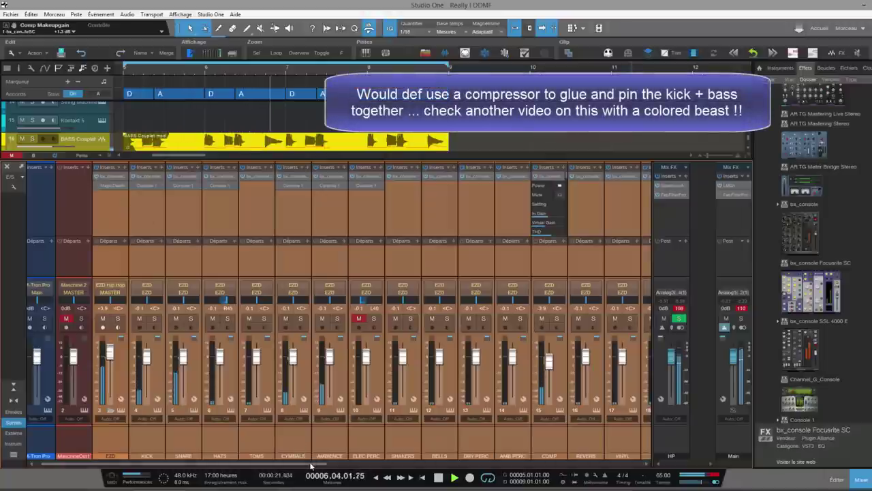
{"action": "left_click_drag", "start_coordinate": [310, 463], "coordinate": [632, 472]}
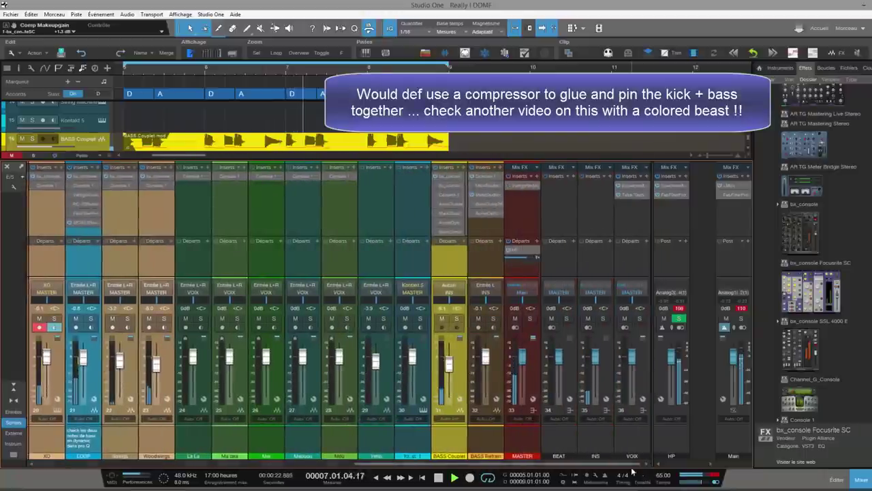
- Mute the BASS Couplet channel to hear the mix without it
{"action": "left_click", "coordinate": [443, 319]}
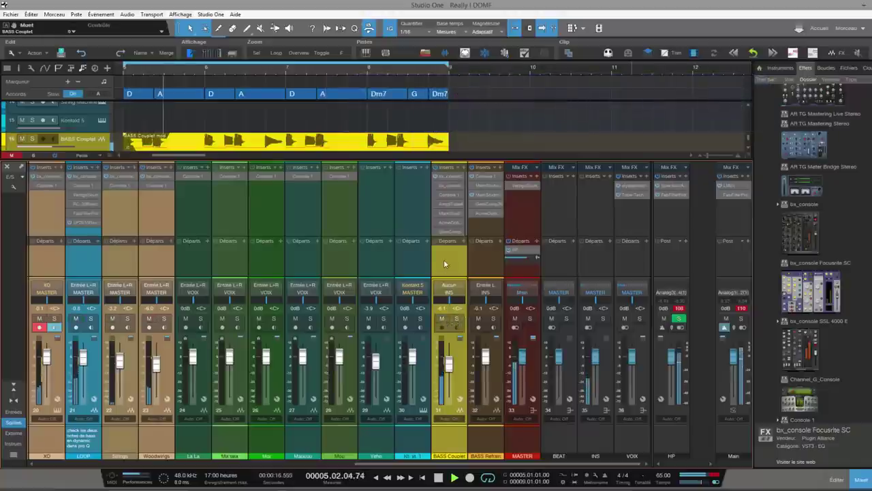
{"action": "left_click", "coordinate": [444, 259]}
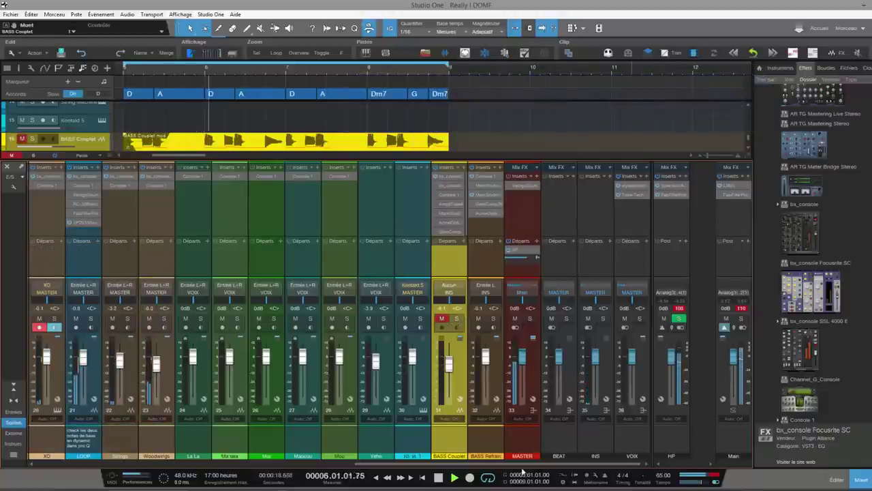
- Set Woodwings' HMF gain to about +2.9 dB and its high-pass filter to about 72.8 Hz in bx_console Focusrite SC
{"action": "left_click_drag", "start_coordinate": [515, 464], "coordinate": [387, 464]}
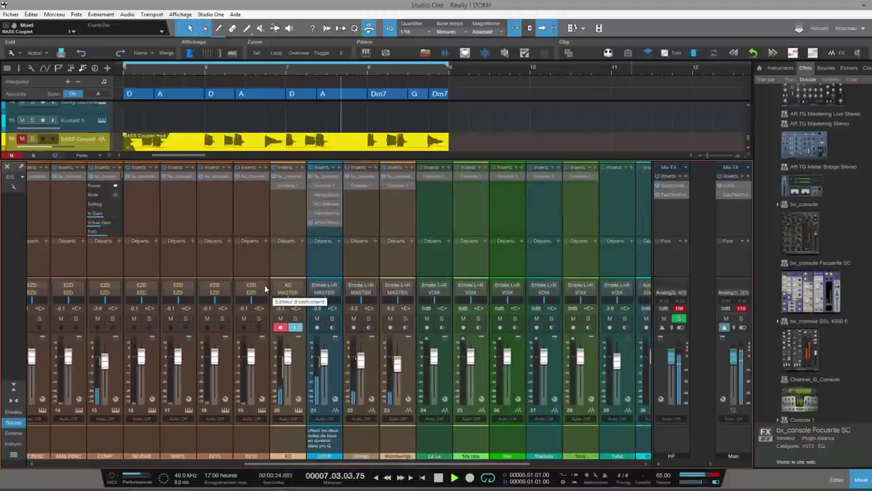
{"action": "left_click", "coordinate": [402, 180]}
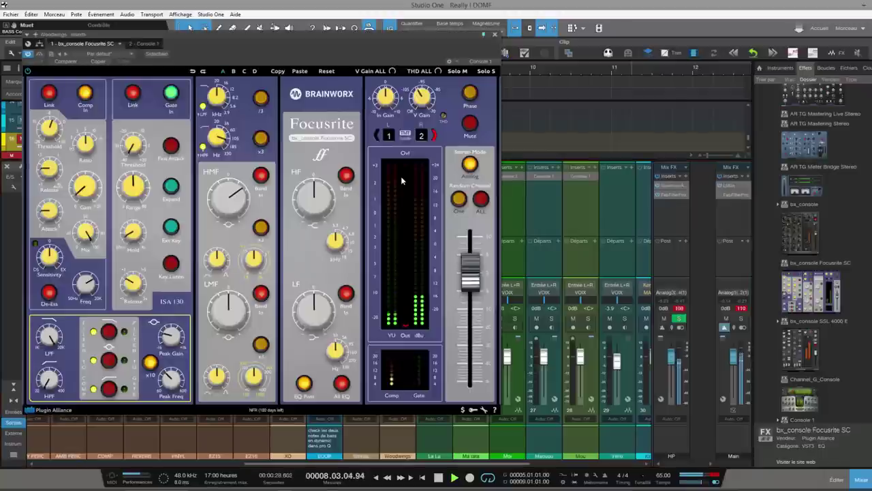
{"action": "mouse_move", "coordinate": [233, 203]}
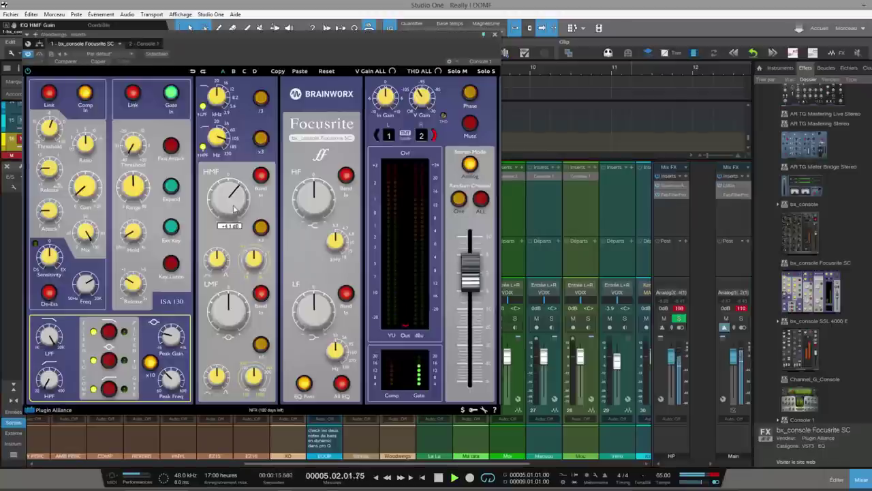
{"action": "scroll", "coordinate": [234, 209], "scroll_direction": "down", "scroll_amount": 3}
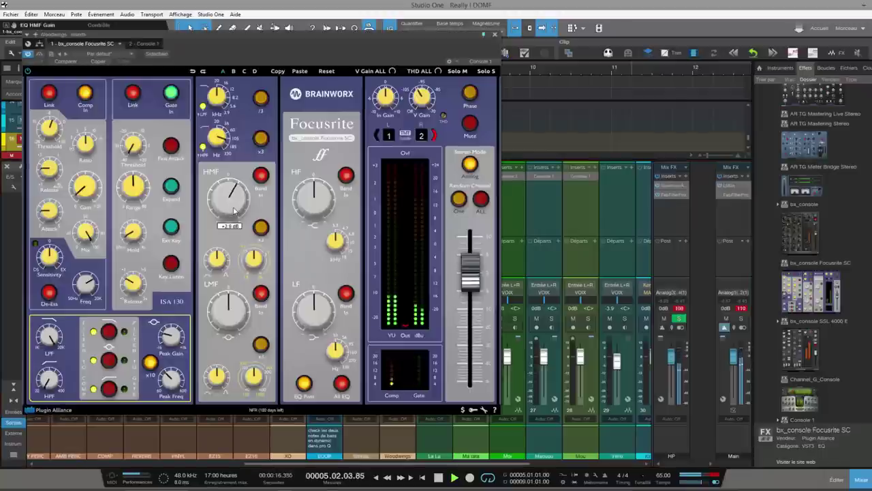
{"action": "left_click", "coordinate": [495, 35]}
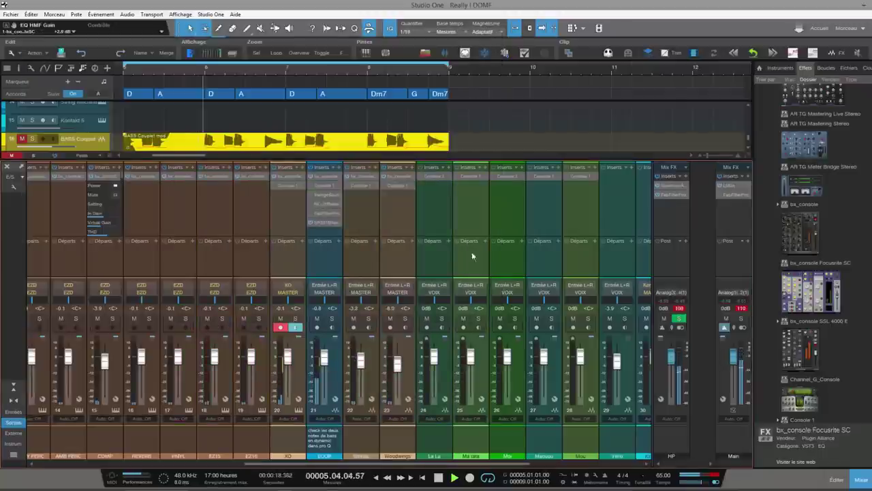
{"action": "left_click", "coordinate": [366, 177]}
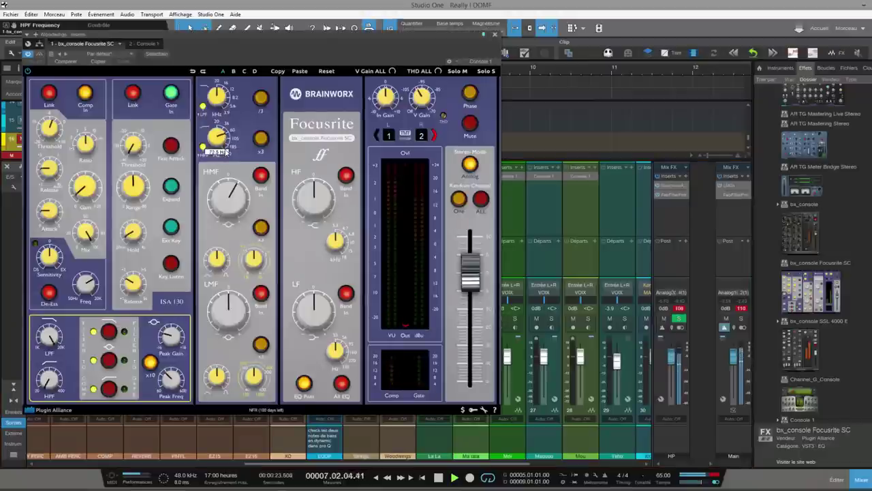
{"action": "left_click", "coordinate": [495, 35]}
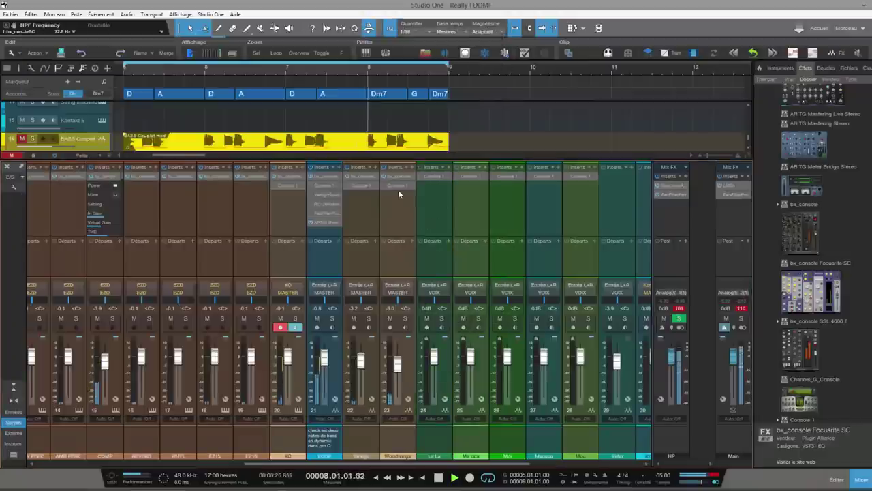
- Lower the MASTER fader to about -12.7 dB
{"action": "scroll", "coordinate": [573, 467], "scroll_direction": "right", "scroll_amount": 3}
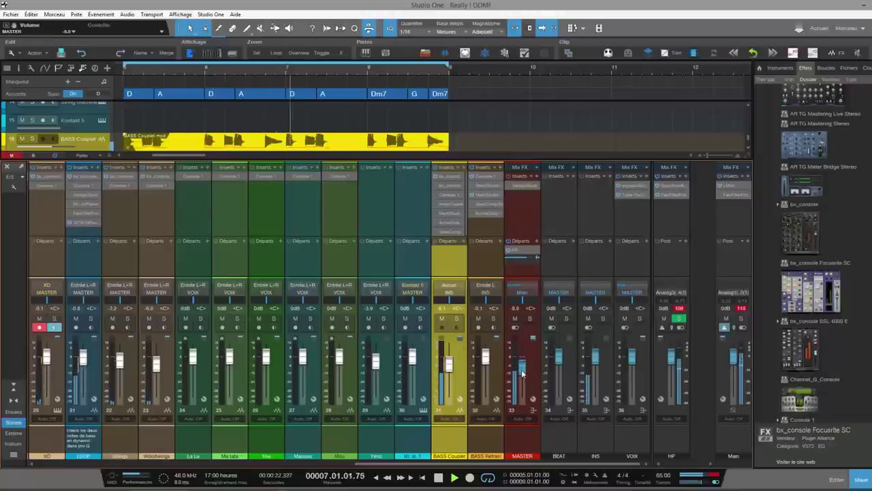
{"action": "left_click_drag", "start_coordinate": [522, 361], "coordinate": [522, 374]}
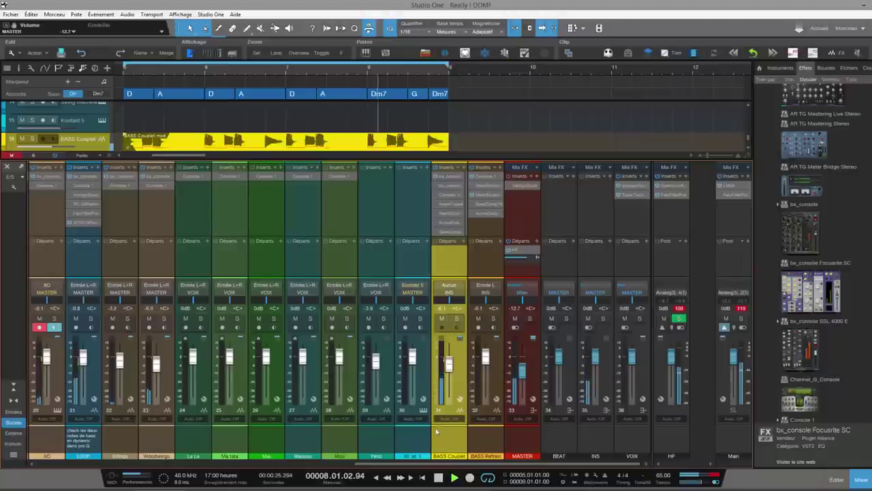
- Select the channels from EZD through the basses and raise the BASS Couplet fader to about -3.5 dB
{"action": "left_click_drag", "start_coordinate": [371, 467], "coordinate": [46, 477]}
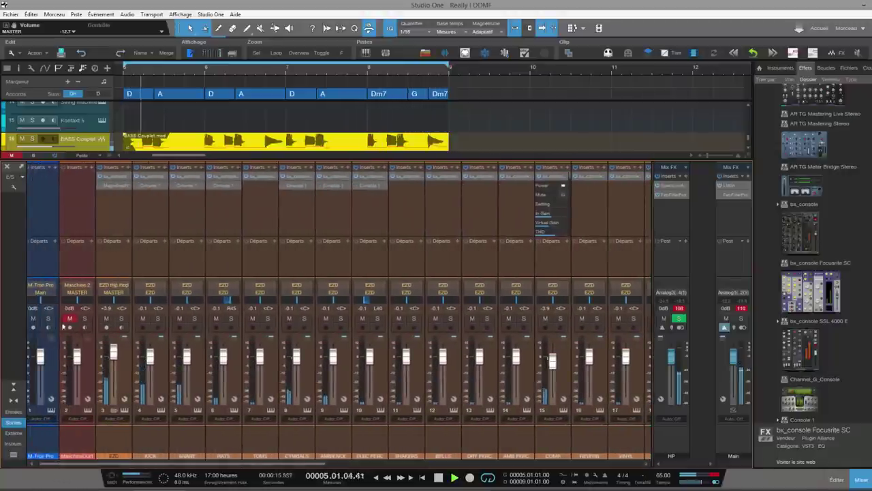
{"action": "left_click", "coordinate": [117, 215]}
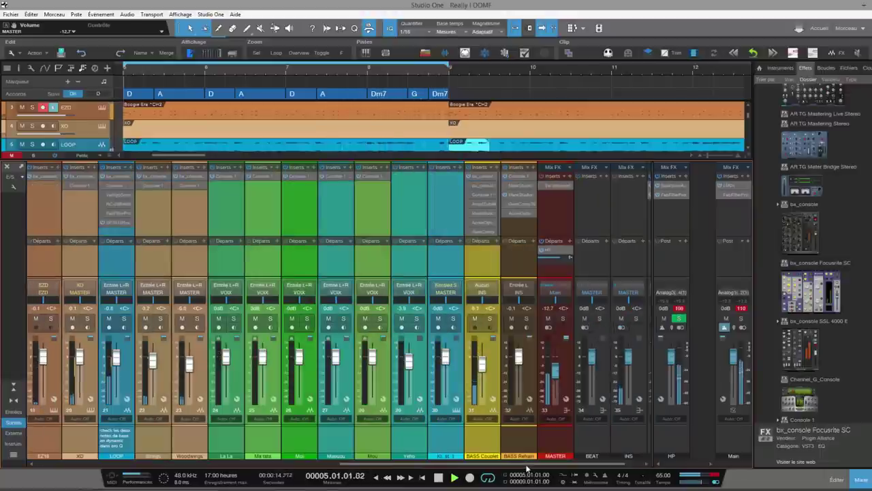
{"action": "left_click", "coordinate": [489, 362]}
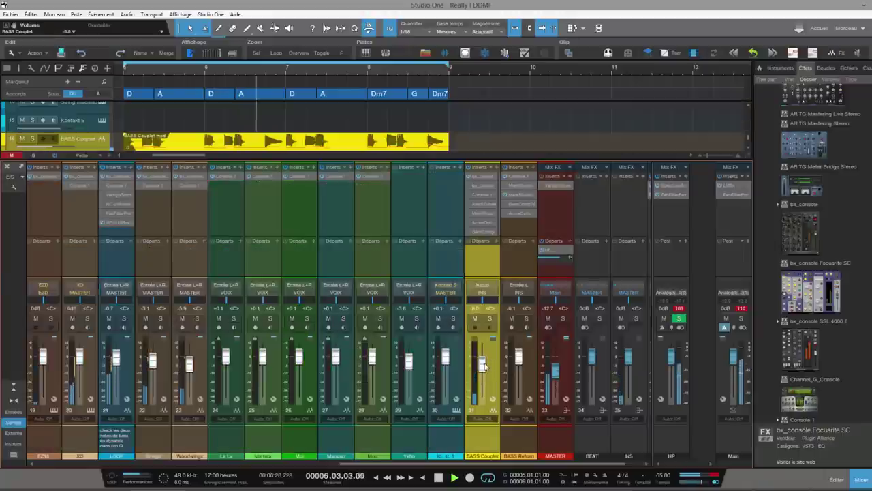
{"action": "left_click_drag", "start_coordinate": [485, 366], "coordinate": [483, 360]}
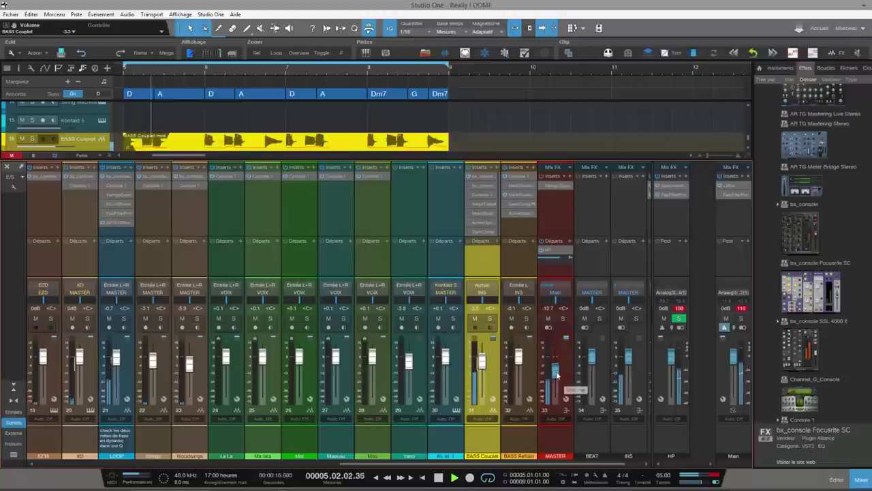
- Raise the MASTER fader to about -0.3 dB and the Strings and Woodwings faders to about -2.5 dB
{"action": "left_click_drag", "start_coordinate": [557, 375], "coordinate": [557, 361]}
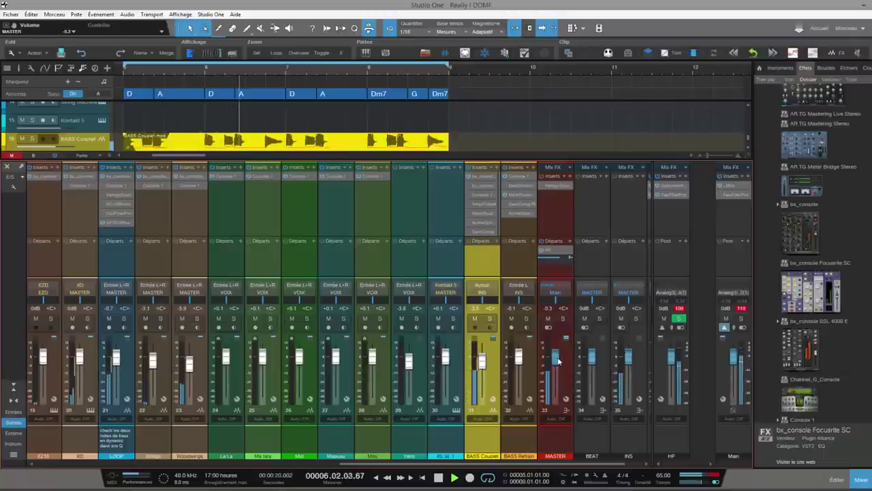
{"action": "scroll", "coordinate": [428, 395], "scroll_direction": "left", "scroll_amount": 7}
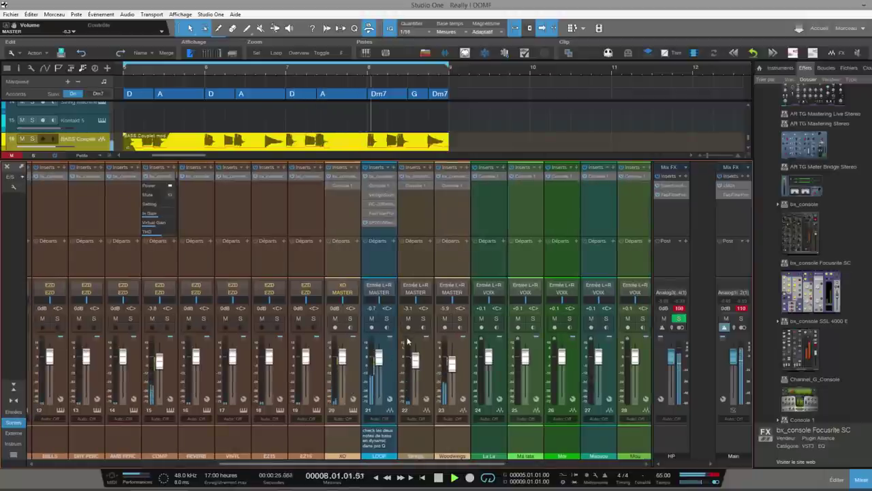
{"action": "mouse_move", "coordinate": [443, 366]}
{"action": "left_mouse_down"}
{"action": "mouse_move", "coordinate": [447, 357]}
{"action": "mouse_move", "coordinate": [418, 361]}
{"action": "mouse_move", "coordinate": [455, 364]}
{"action": "left_mouse_up"}
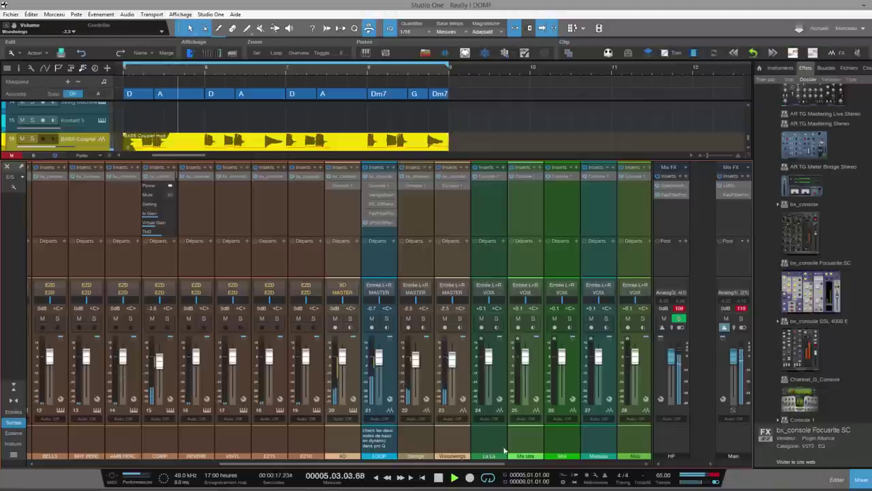
- Search the effects for C6 and insert C6 Stereo on the MASTER bus
{"action": "left_click_drag", "start_coordinate": [504, 464], "coordinate": [647, 464]}
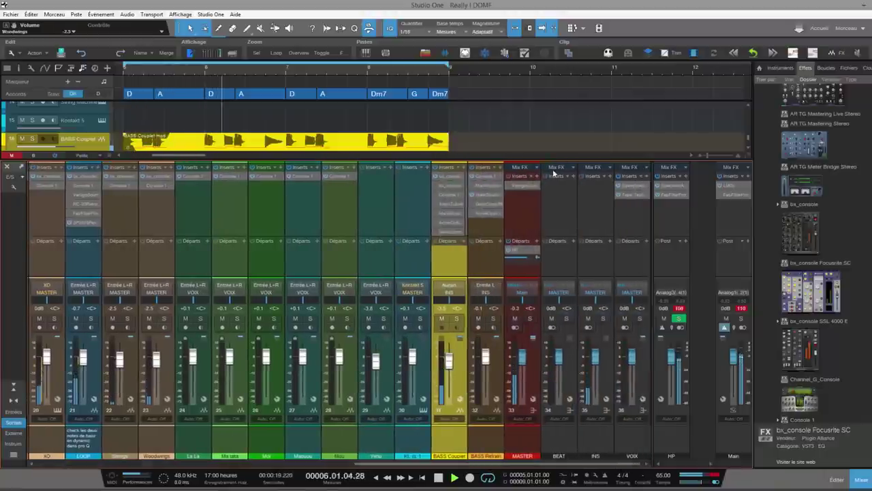
{"action": "left_click", "coordinate": [537, 176]}
{"action": "left_click", "coordinate": [568, 197]}
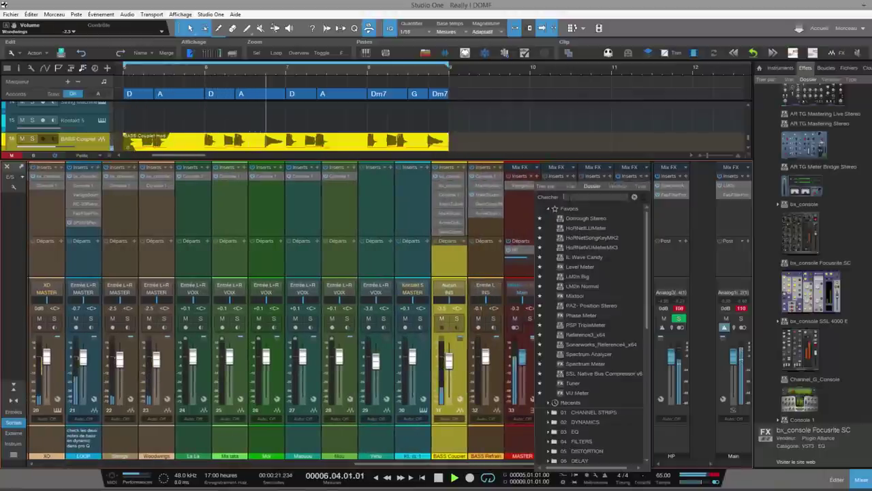
{"action": "type", "text": "C"}
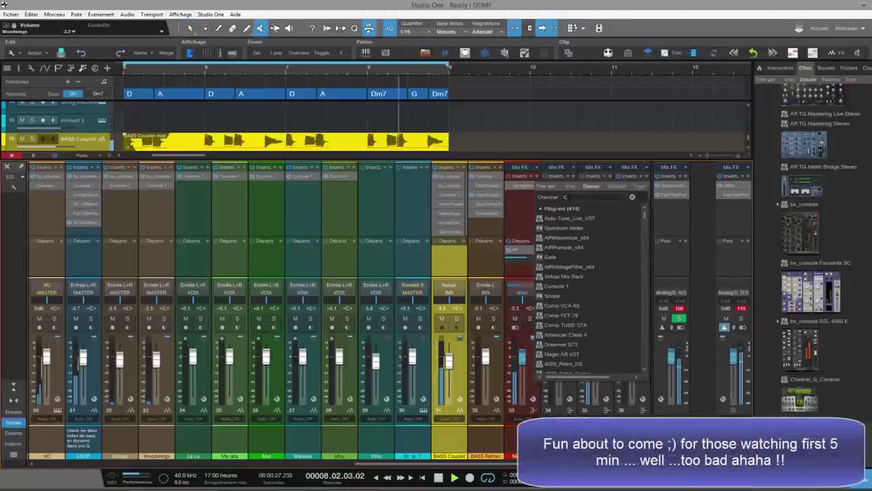
{"action": "left_click", "coordinate": [572, 197]}
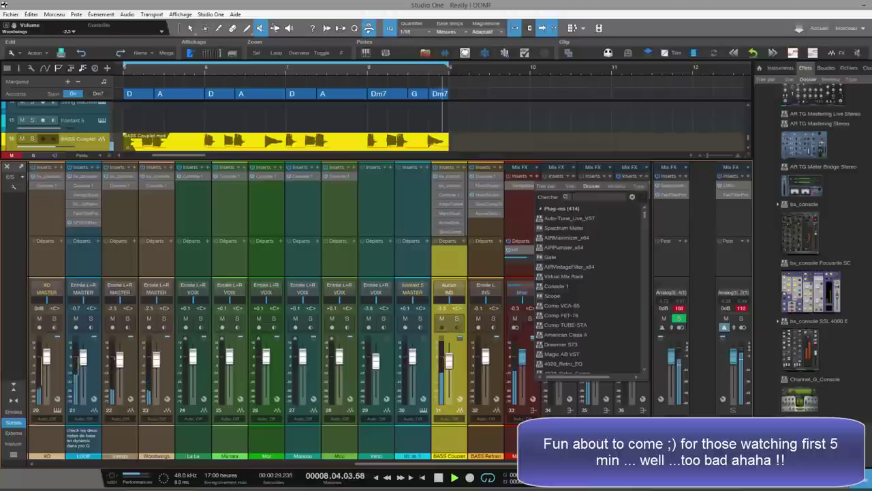
{"action": "type", "text": "6"}
{"action": "double_click", "coordinate": [555, 218]}
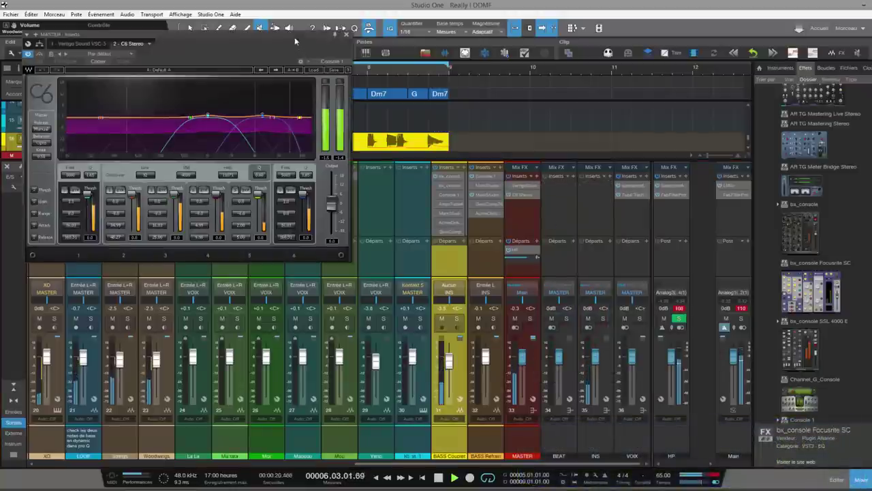
- Bypass bands 1 to 5 of the C6 Stereo on the MASTER bus
{"action": "left_click", "coordinate": [202, 212]}
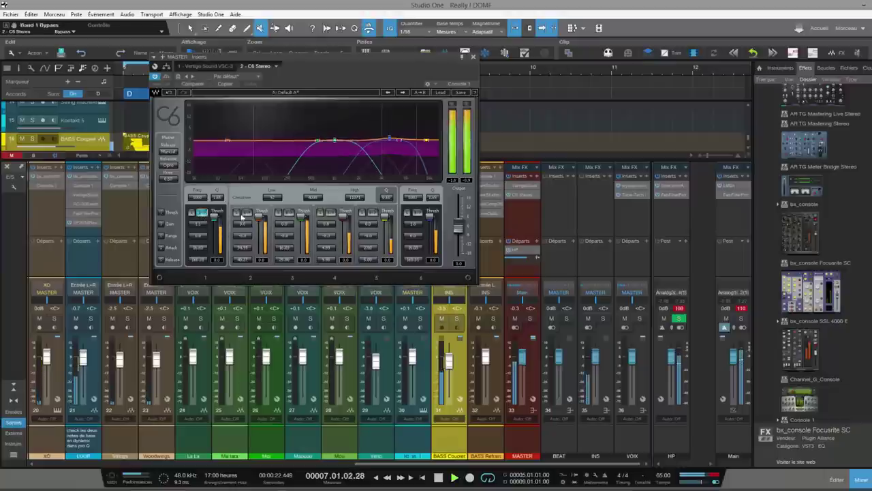
{"action": "left_click", "coordinate": [247, 212]}
{"action": "left_click", "coordinate": [289, 213]}
{"action": "left_click", "coordinate": [331, 213]}
{"action": "left_click", "coordinate": [374, 213]}
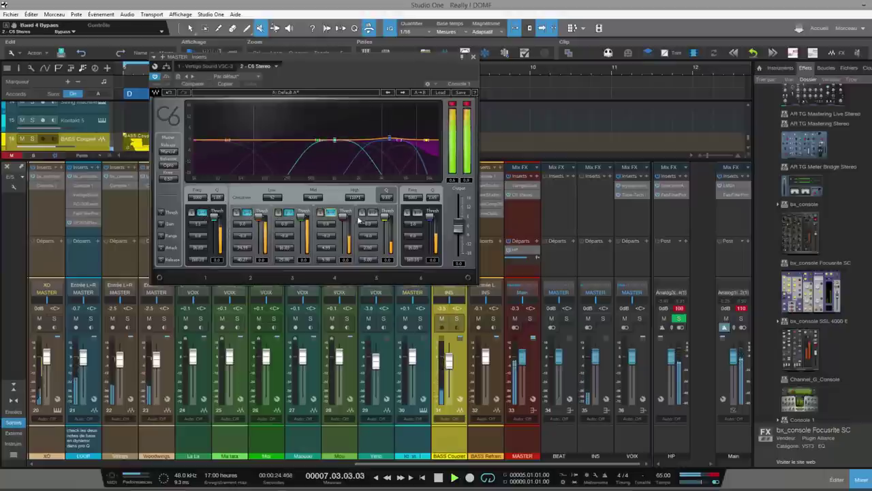
- Solo band 2 of the C6 Stereo, set the low crossover to 121 Hz and move the plugin window clear of the mixer
{"action": "left_click", "coordinate": [237, 212]}
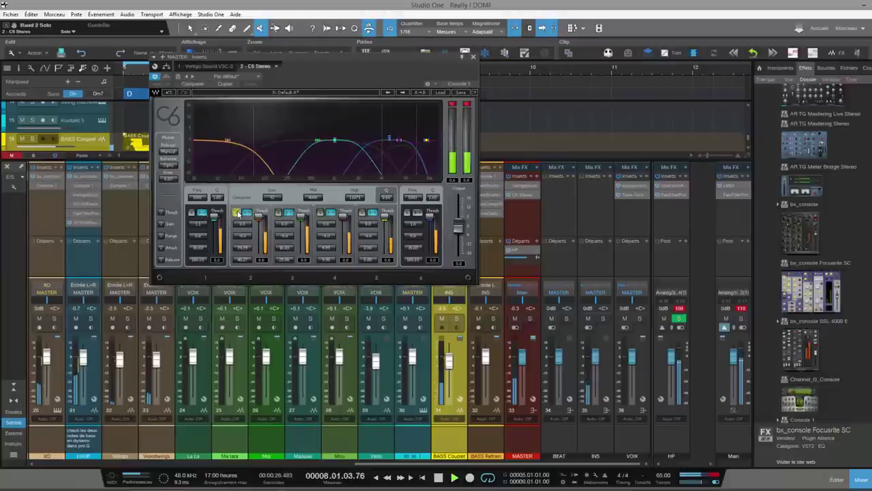
{"action": "left_click_drag", "start_coordinate": [373, 58], "coordinate": [496, 33]}
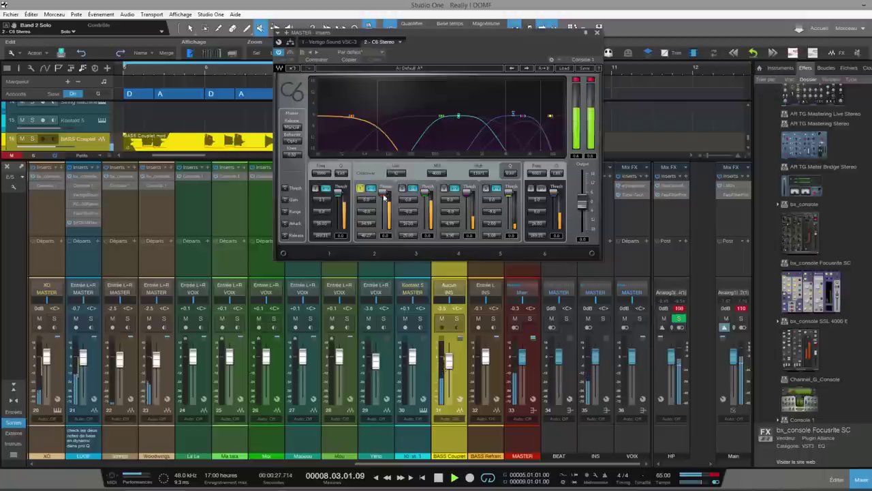
{"action": "left_click_drag", "start_coordinate": [378, 154], "coordinate": [391, 157]}
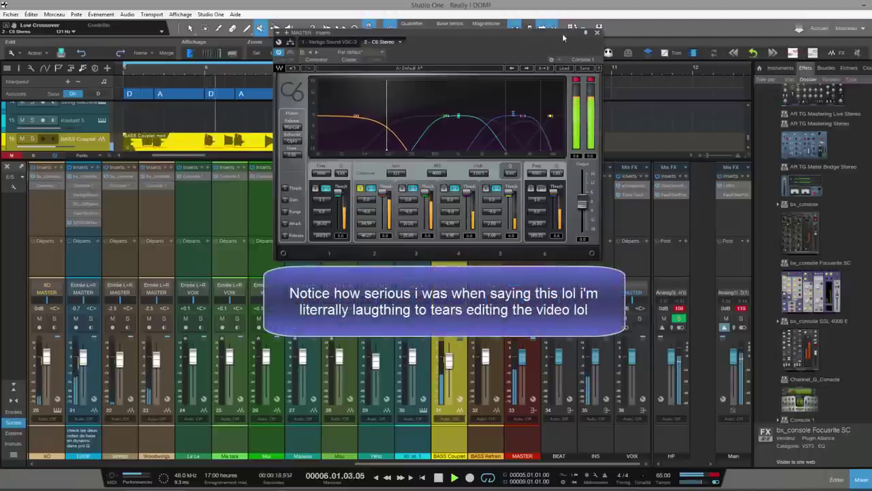
{"action": "left_click_drag", "start_coordinate": [587, 37], "coordinate": [713, 19]}
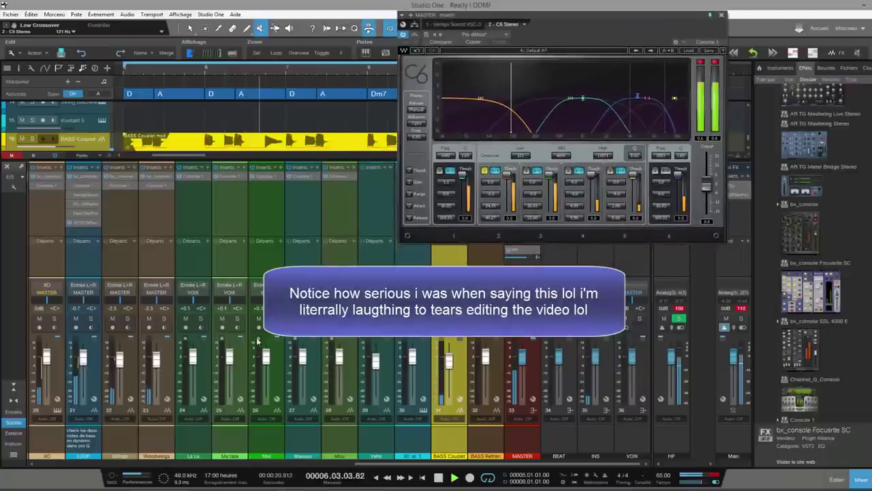
- Set the SNARE channel's LMF gain to about +2.2 dB in its bx_console Focusrite SC and close the plugin
{"action": "left_click_drag", "start_coordinate": [356, 466], "coordinate": [300, 466]}
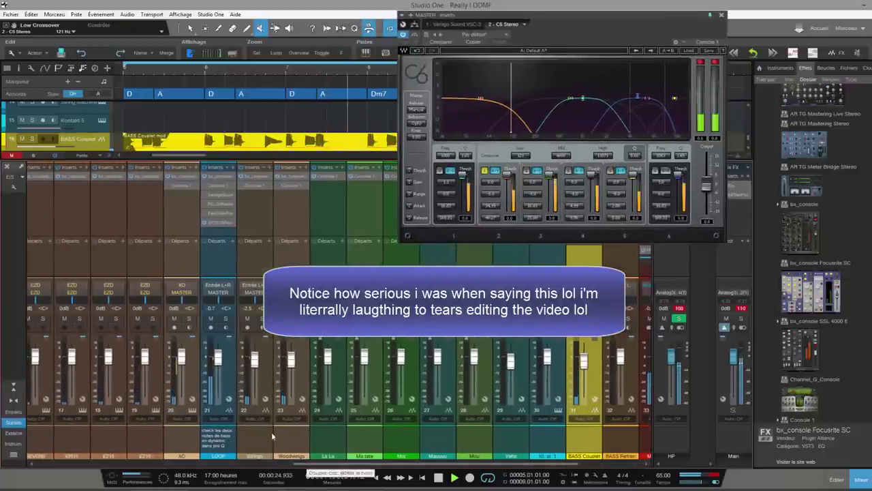
{"action": "left_click_drag", "start_coordinate": [300, 460], "coordinate": [62, 464]}
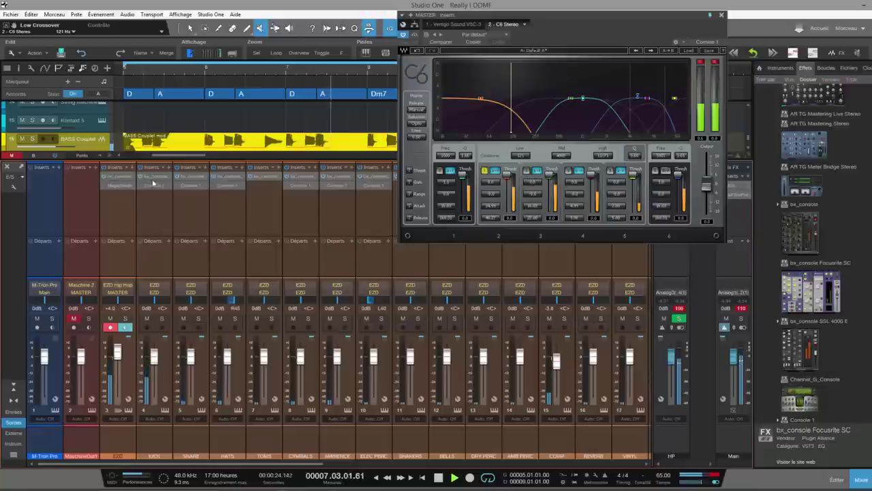
{"action": "left_click", "coordinate": [203, 179]}
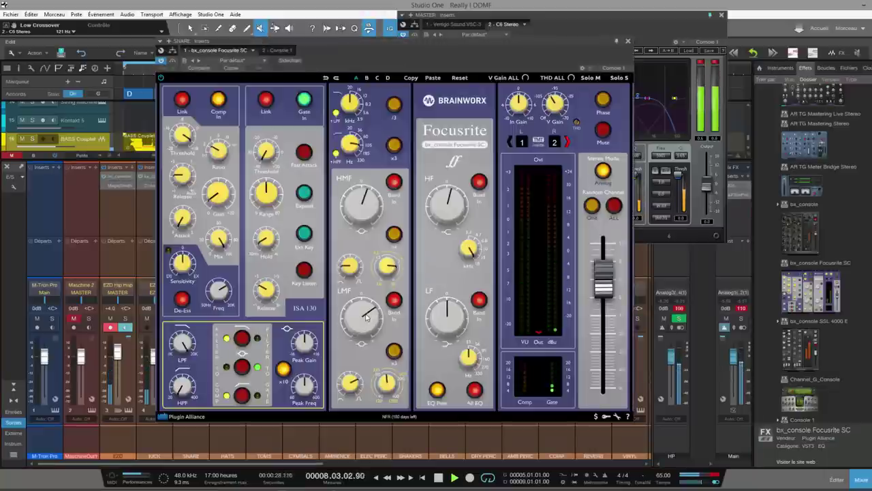
{"action": "left_click_drag", "start_coordinate": [365, 317], "coordinate": [366, 325]}
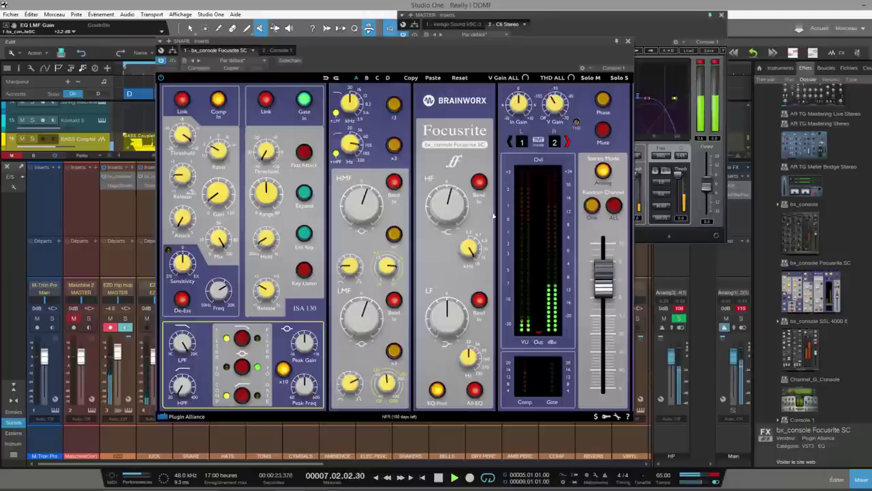
{"action": "left_click", "coordinate": [627, 40]}
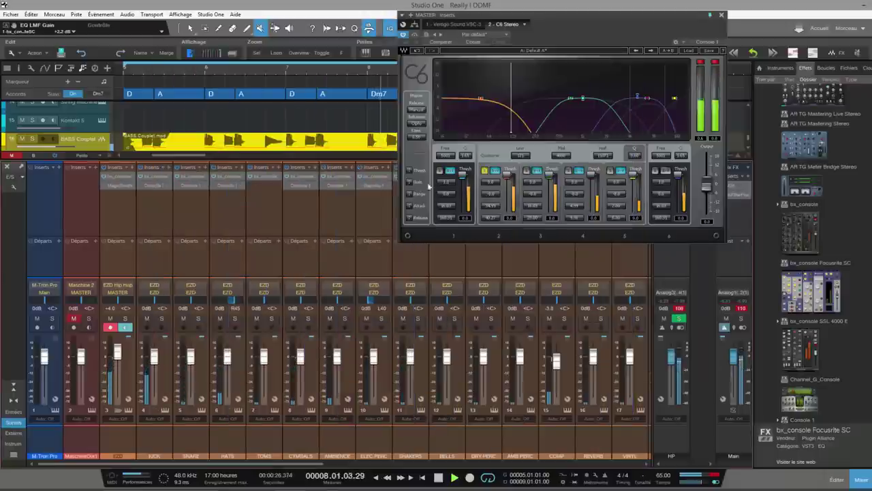
- Set the KICK channel's HPF frequency to about 38 Hz in its bx_console Focusrite SC and close the plugin
{"action": "left_click", "coordinate": [155, 176]}
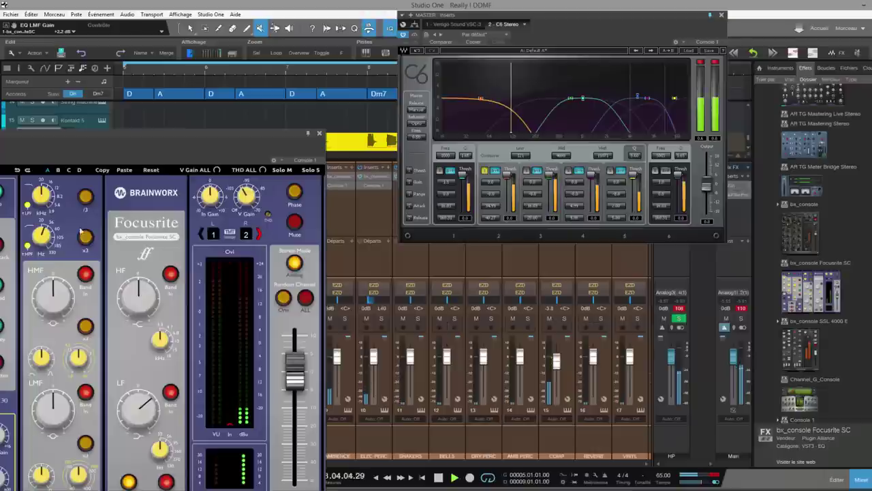
{"action": "mouse_move", "coordinate": [41, 237]}
{"action": "scroll", "coordinate": [40, 235], "scroll_direction": "up", "scroll_amount": 2}
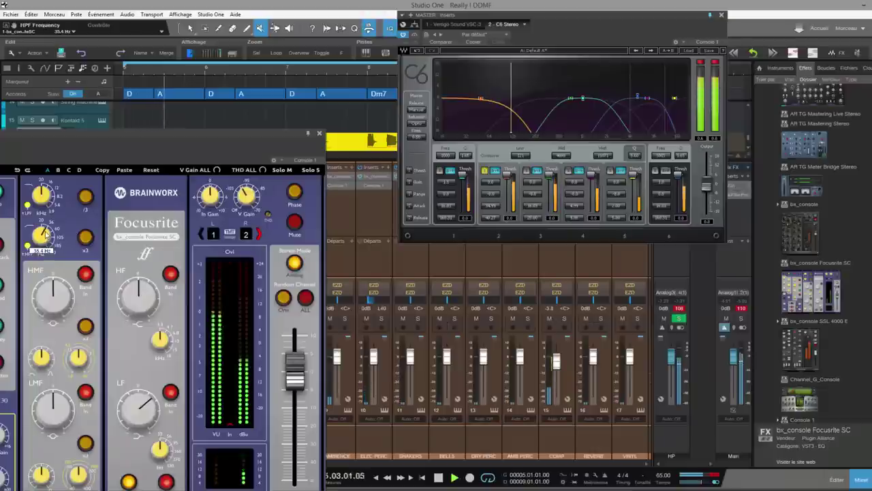
{"action": "scroll", "coordinate": [41, 235], "scroll_direction": "down", "scroll_amount": 1}
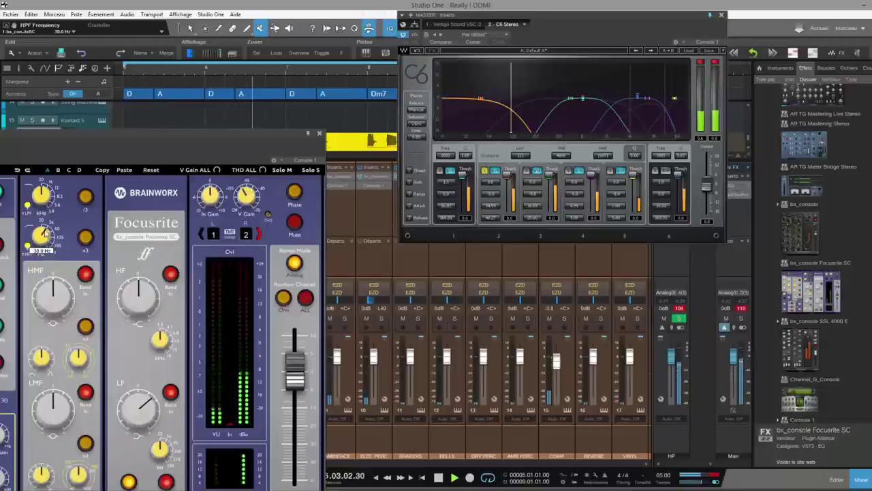
{"action": "left_click_drag", "start_coordinate": [236, 135], "coordinate": [301, 67]}
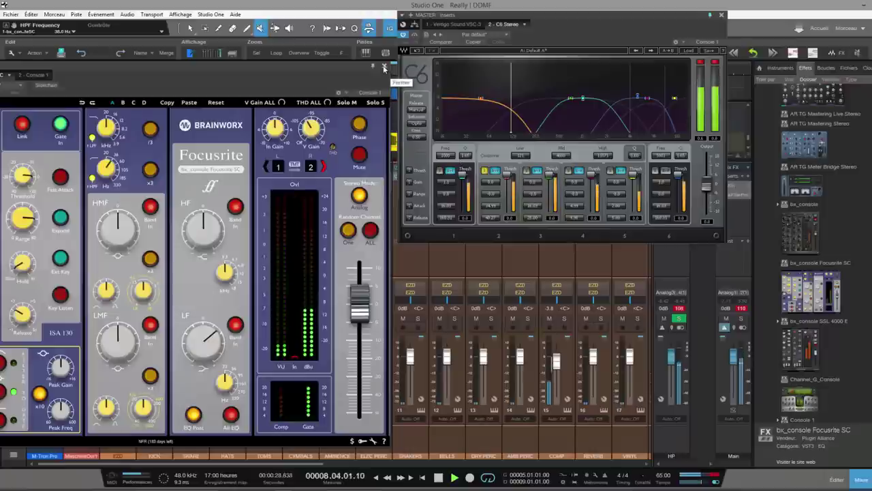
{"action": "left_click", "coordinate": [384, 68]}
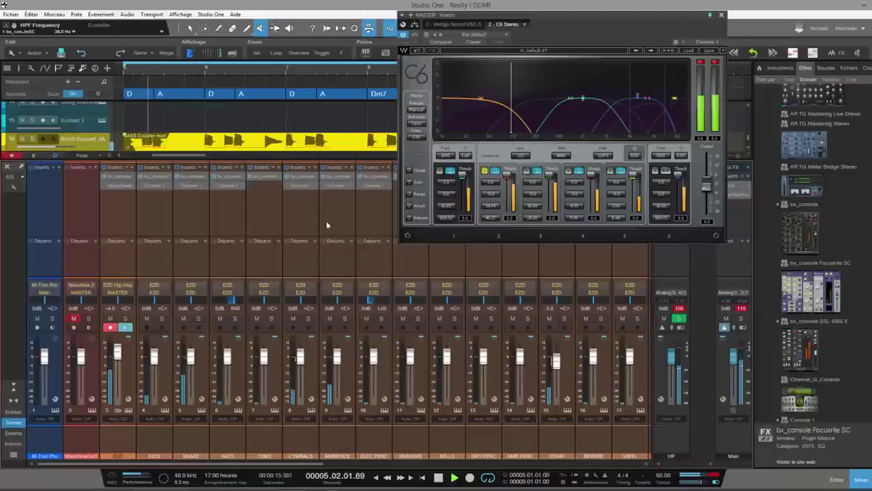
- Set the LOOP channel's HPF frequency to about 53.9 Hz in its bx_console Focusrite SC and close the plugin
{"action": "left_click_drag", "start_coordinate": [177, 465], "coordinate": [419, 475]}
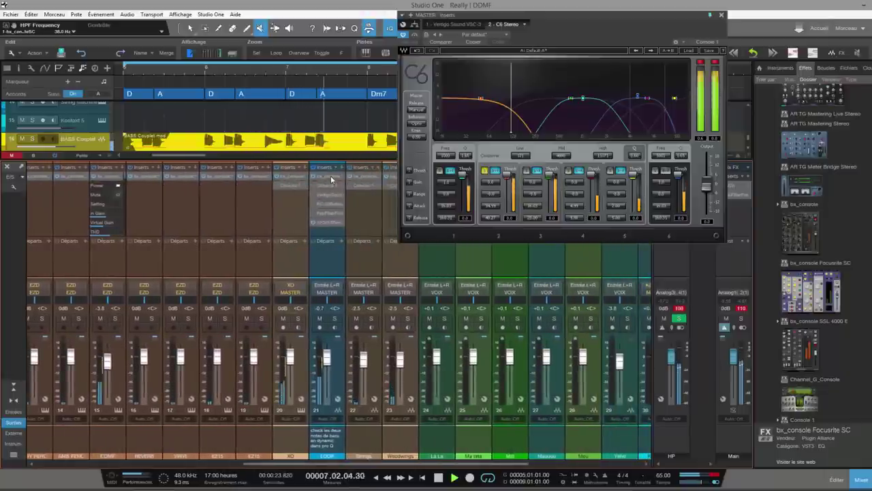
{"action": "left_click", "coordinate": [331, 177]}
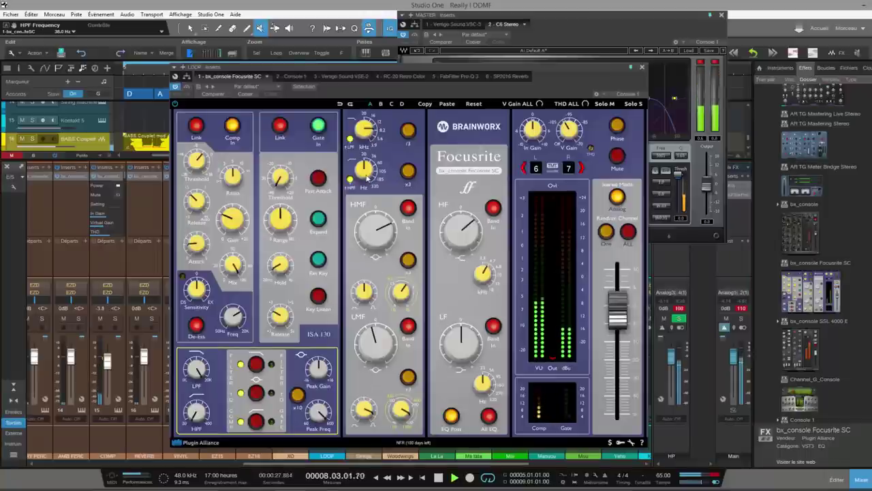
{"action": "left_click_drag", "start_coordinate": [367, 179], "coordinate": [368, 166]}
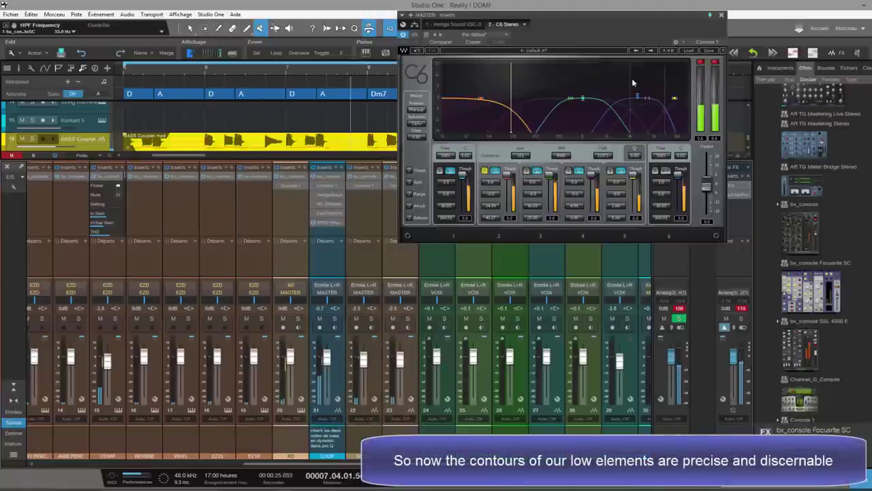
{"action": "left_click", "coordinate": [641, 66]}
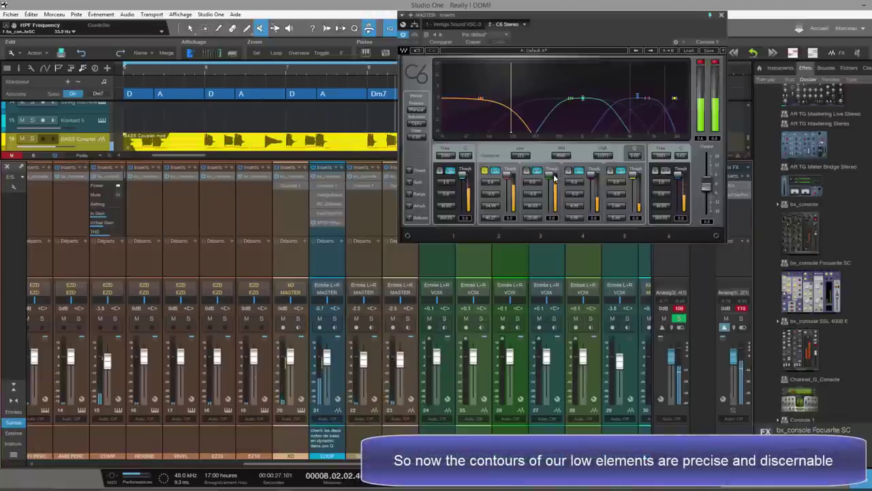
- Switch the C6 Stereo solo from band 2 to band 3 and resume playback to audition that band
{"action": "left_click", "coordinate": [484, 170]}
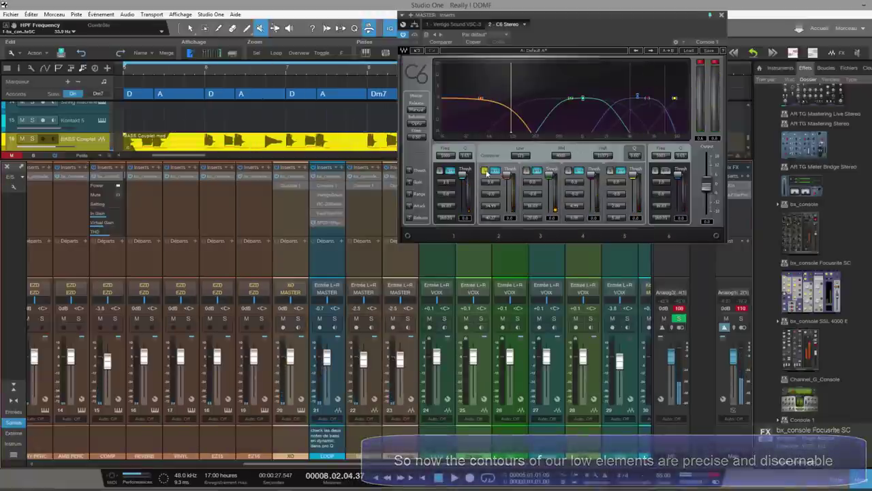
{"action": "left_click", "coordinate": [527, 171]}
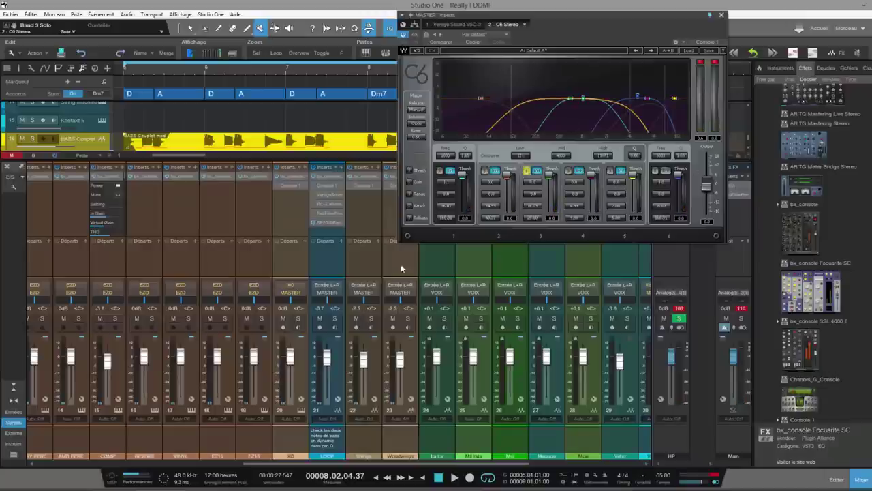
{"action": "key", "text": "space"}
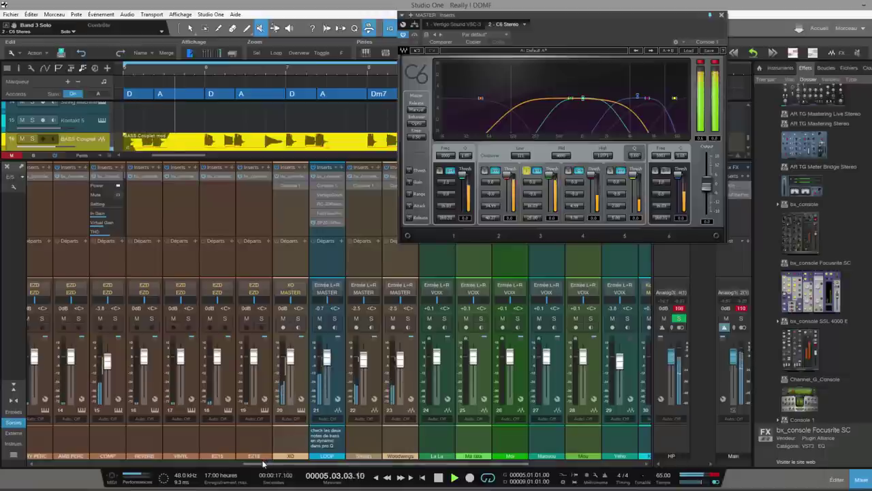
- Set the output gain of the LOOP channel's bx_console Focusrite SC to about -0.8 dB and close the plugin
{"action": "left_click", "coordinate": [327, 177]}
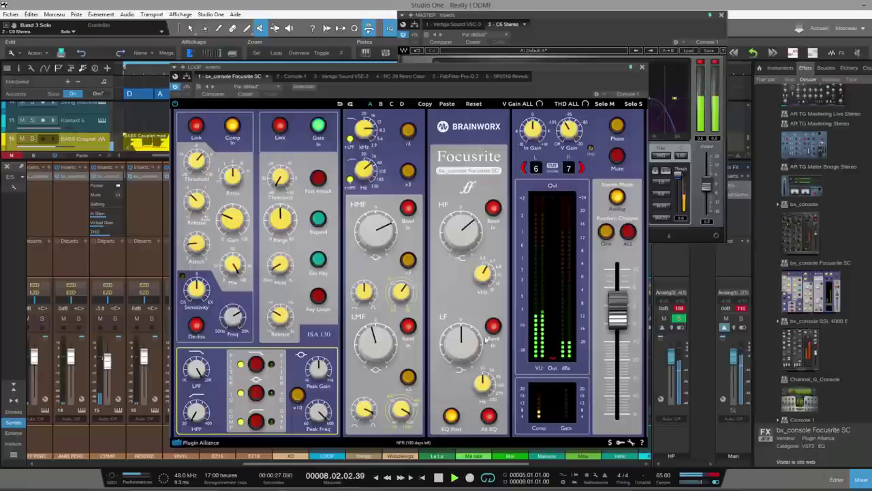
{"action": "left_click", "coordinate": [618, 314]}
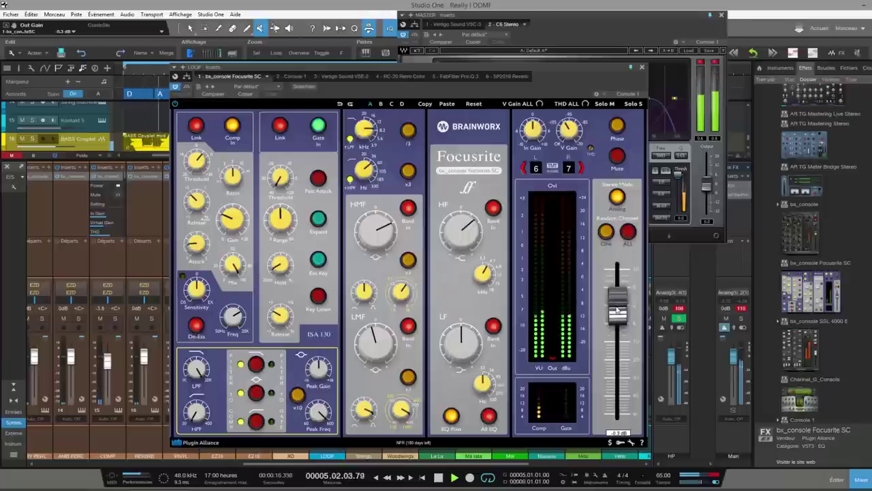
{"action": "left_click_drag", "start_coordinate": [618, 311], "coordinate": [617, 314]}
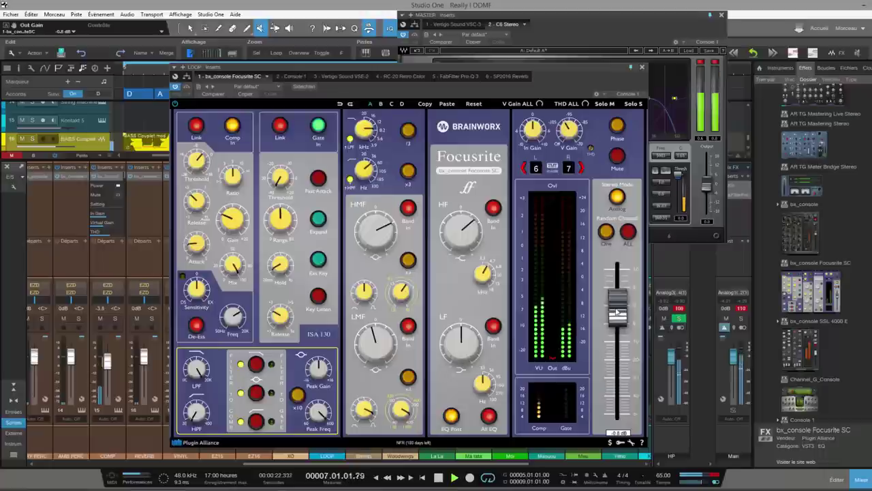
{"action": "left_click", "coordinate": [641, 67]}
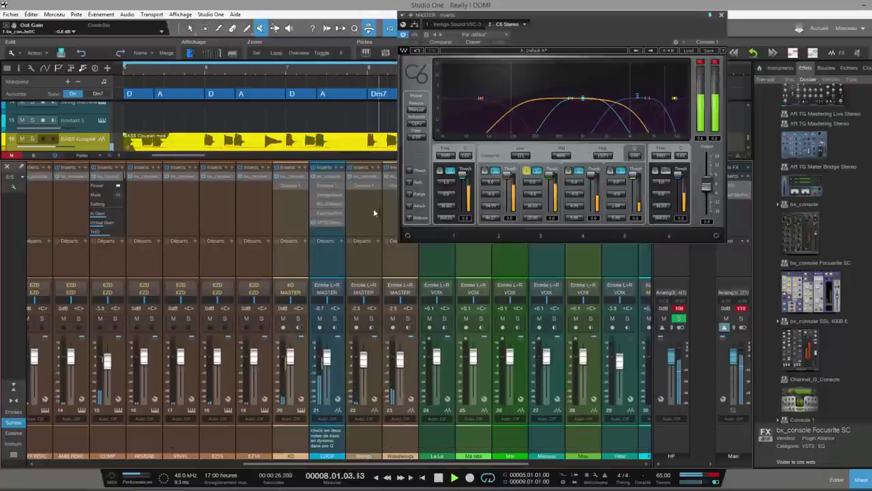
- Audition band 4 of the C6 Stereo in solo, clear the solo and close the plugin
{"action": "left_click", "coordinate": [568, 173]}
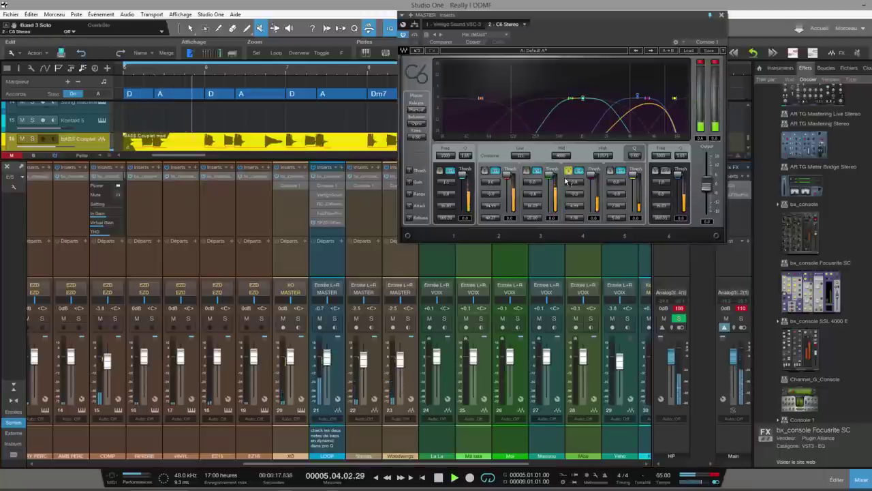
{"action": "left_click", "coordinate": [610, 170]}
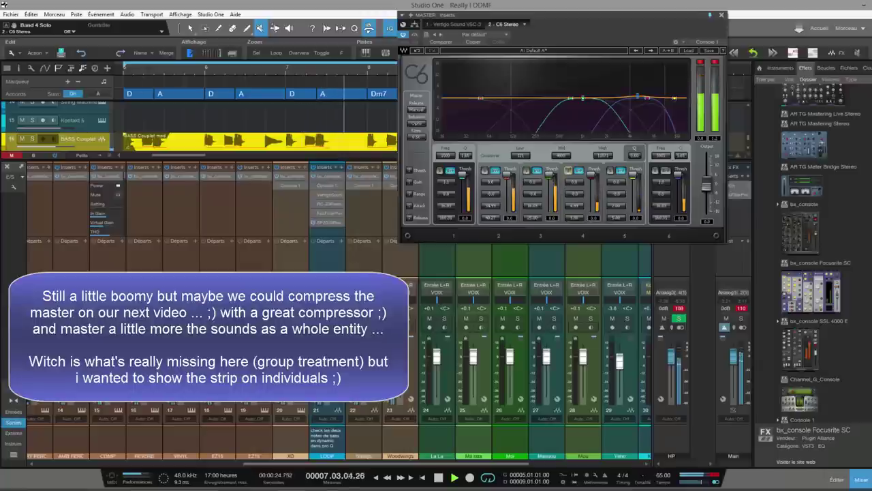
{"action": "left_click", "coordinate": [722, 16]}
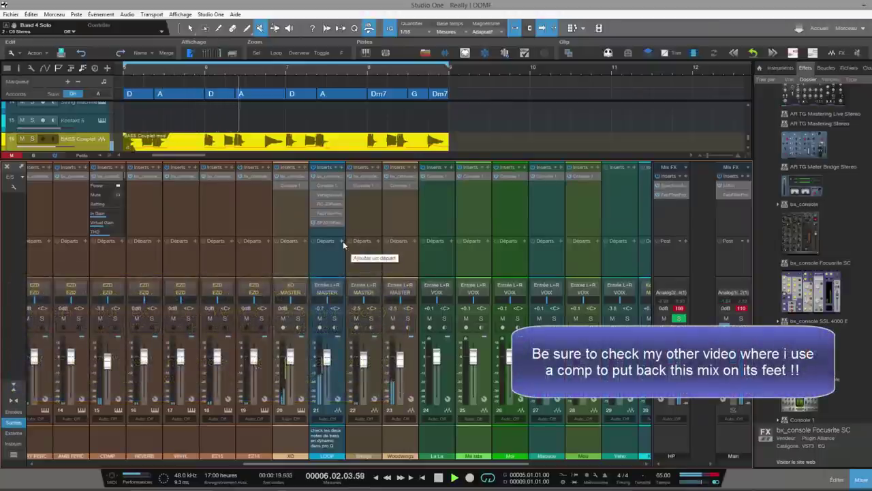
- Select the EZD, KICK, SNARE, HATS, CYMBALS, AMBIENCE and COMP channels together in the mixer
{"action": "left_click_drag", "start_coordinate": [385, 463], "coordinate": [150, 469]}
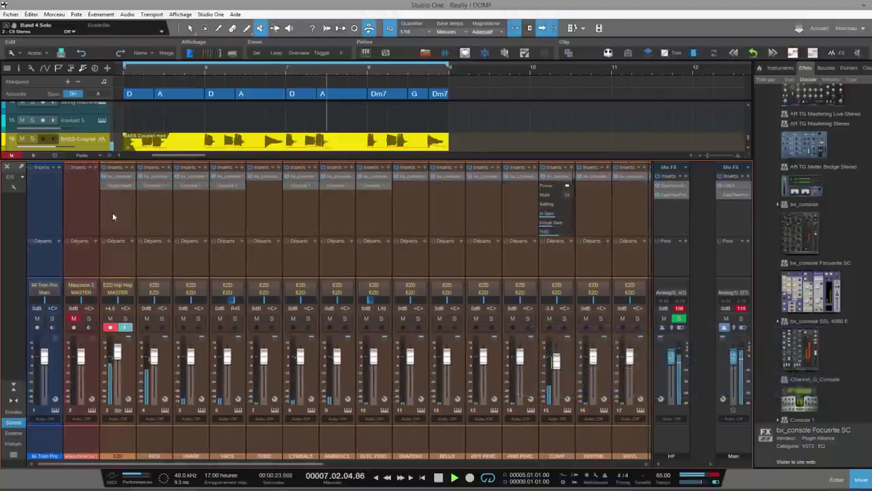
{"action": "left_click_drag", "start_coordinate": [116, 216], "coordinate": [242, 215]}
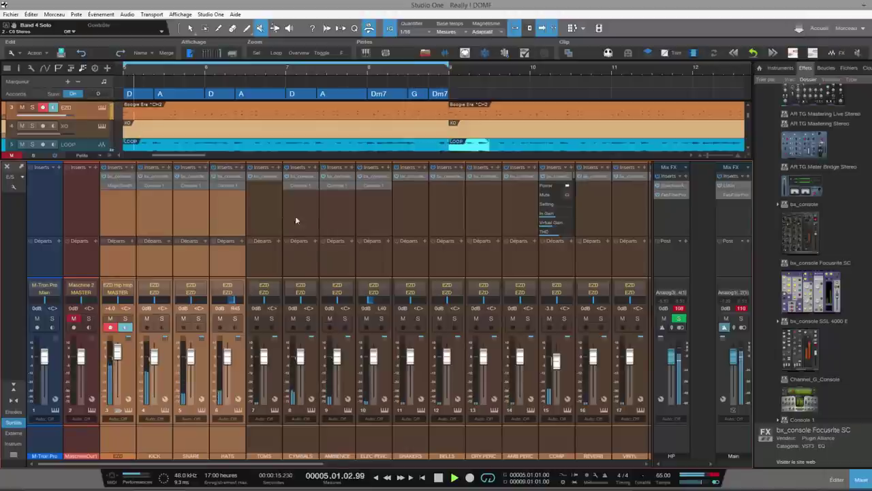
{"action": "left_click", "coordinate": [300, 216], "text": "ctrl"}
{"action": "left_click", "coordinate": [349, 220], "text": "ctrl"}
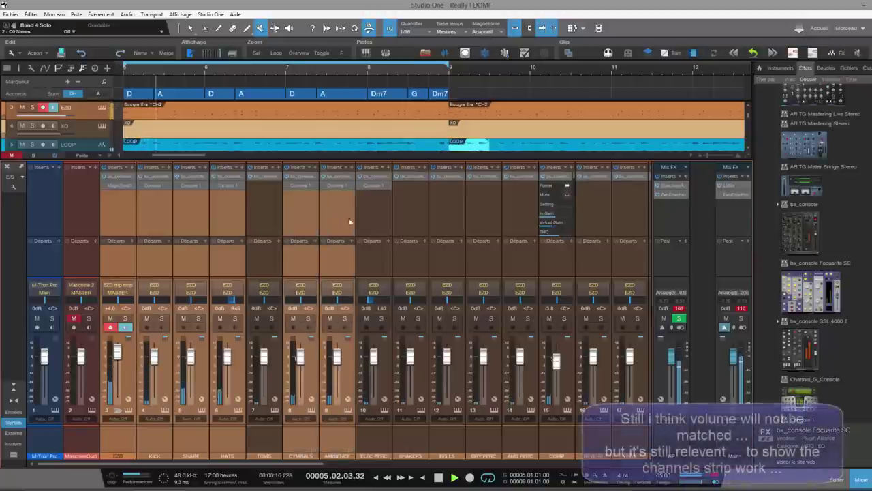
{"action": "left_click", "coordinate": [559, 258], "text": "ctrl"}
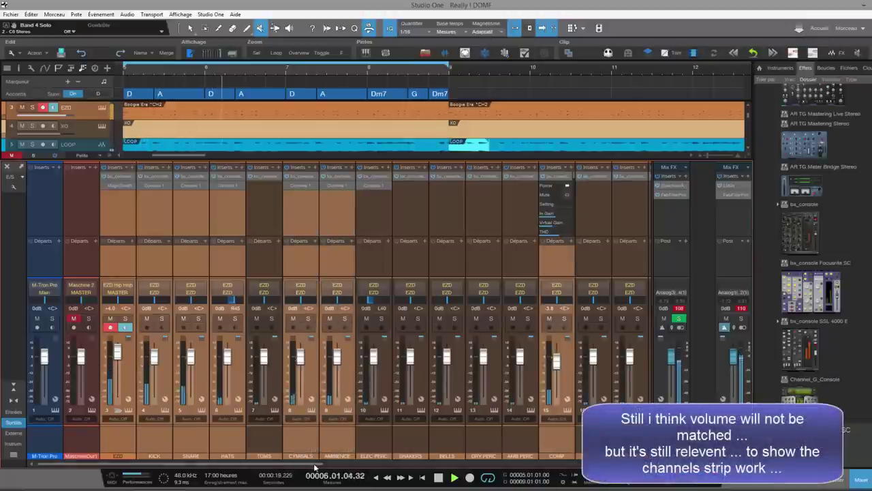
- Add the XO, LOOP, Strings, Woodwings and BASS Couplet channels to the mixer selection
{"action": "scroll", "coordinate": [457, 463], "scroll_direction": "right", "scroll_amount": 8}
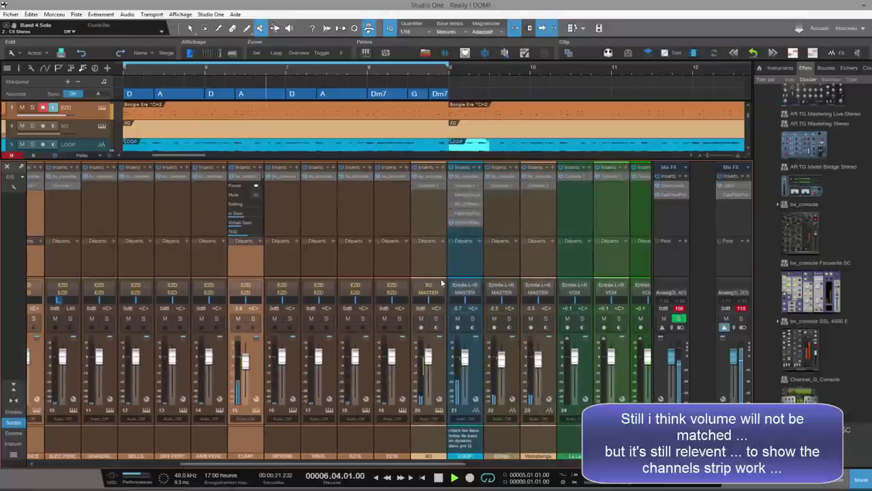
{"action": "left_click", "coordinate": [430, 228], "text": "ctrl"}
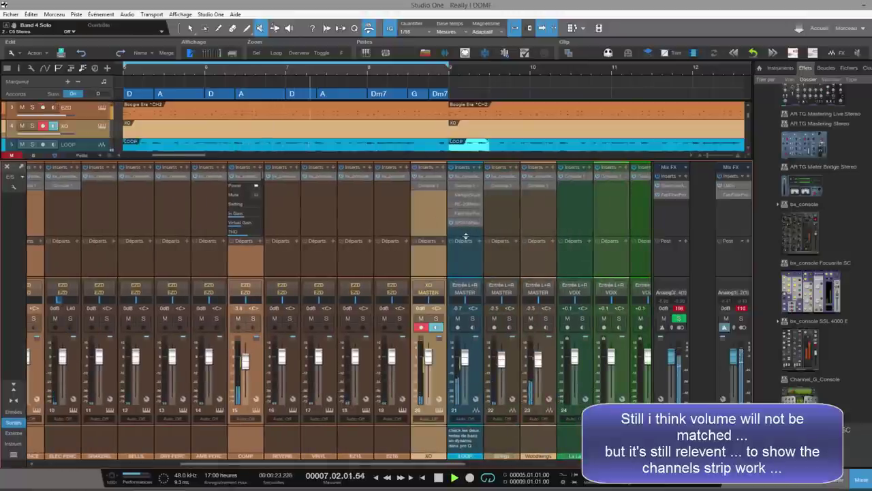
{"action": "left_click", "coordinate": [467, 236], "text": "ctrl"}
{"action": "left_click", "coordinate": [497, 234], "text": "ctrl"}
{"action": "left_click", "coordinate": [538, 242], "text": "ctrl"}
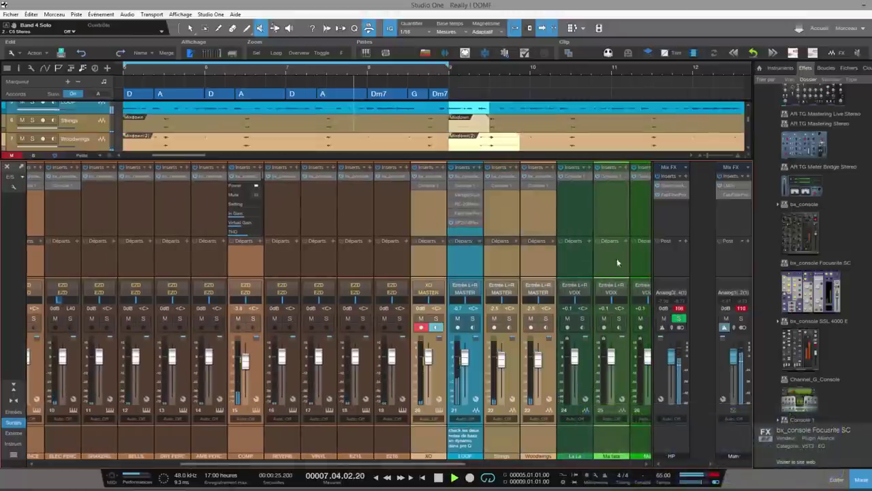
{"action": "scroll", "coordinate": [505, 266], "scroll_direction": "right", "scroll_amount": 3}
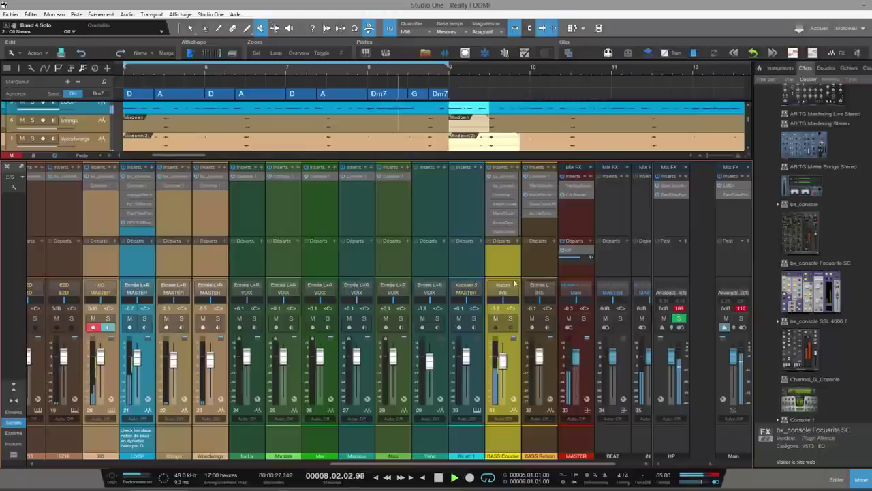
{"action": "left_click", "coordinate": [504, 267]}
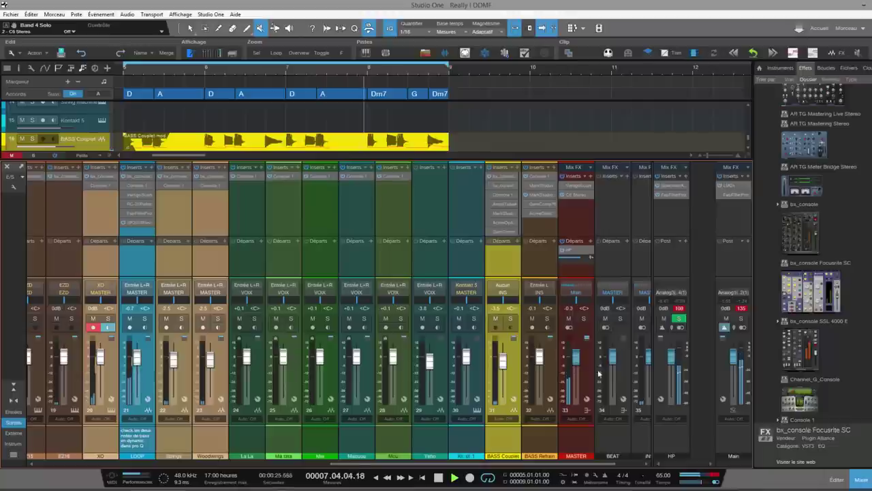
- Lower the MASTER fader well down and open the BASS Couplet channel's bx_console Focusrite SC
{"action": "left_click_drag", "start_coordinate": [575, 355], "coordinate": [576, 386]}
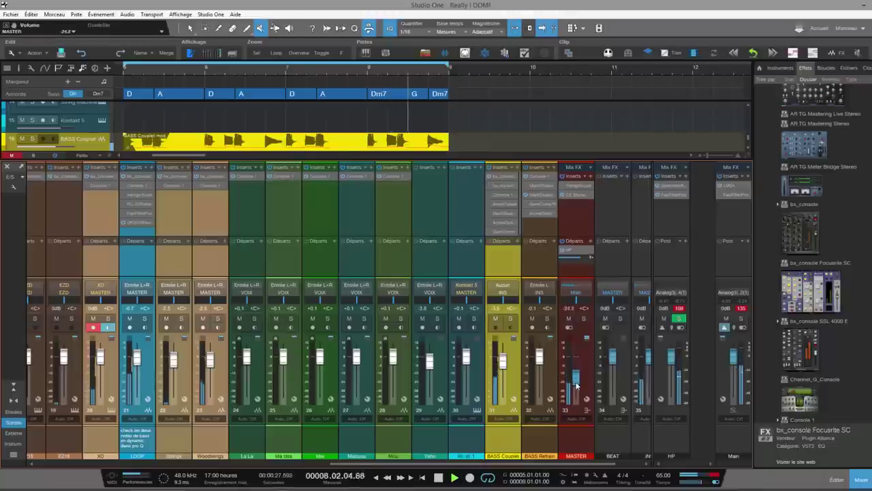
{"action": "left_click", "coordinate": [506, 179]}
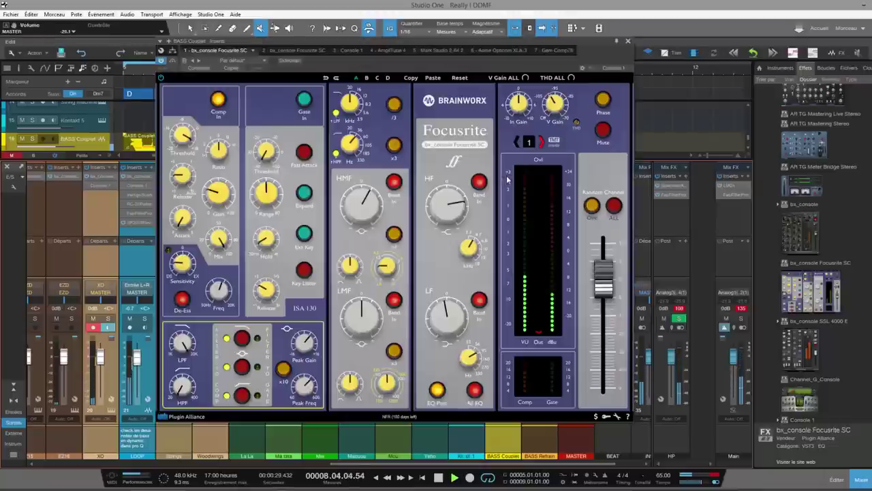